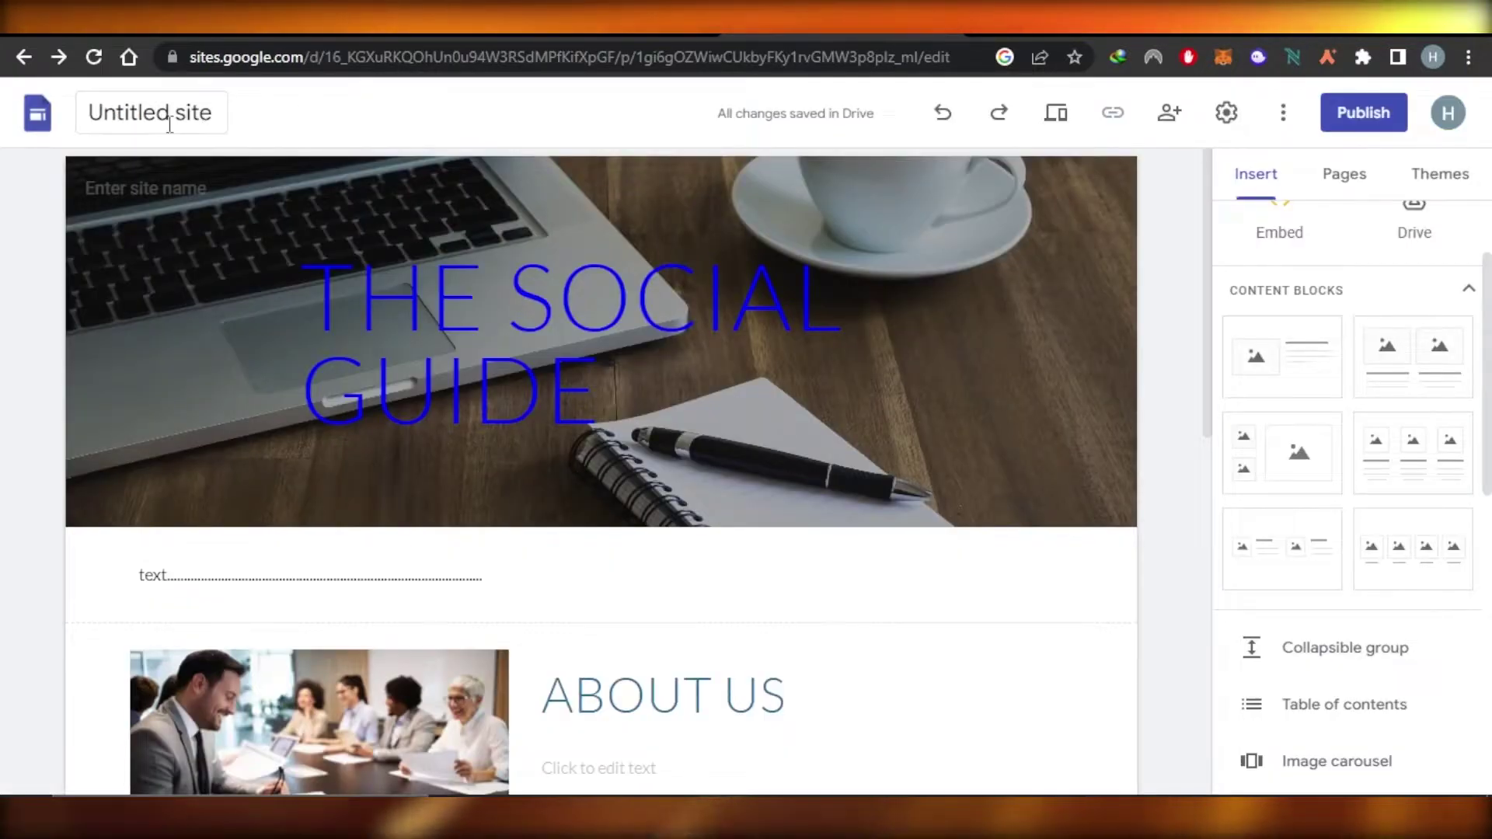
- Reopen the untitled site from the Sites recent list, then look over the Google Analytics page
click(24, 57)
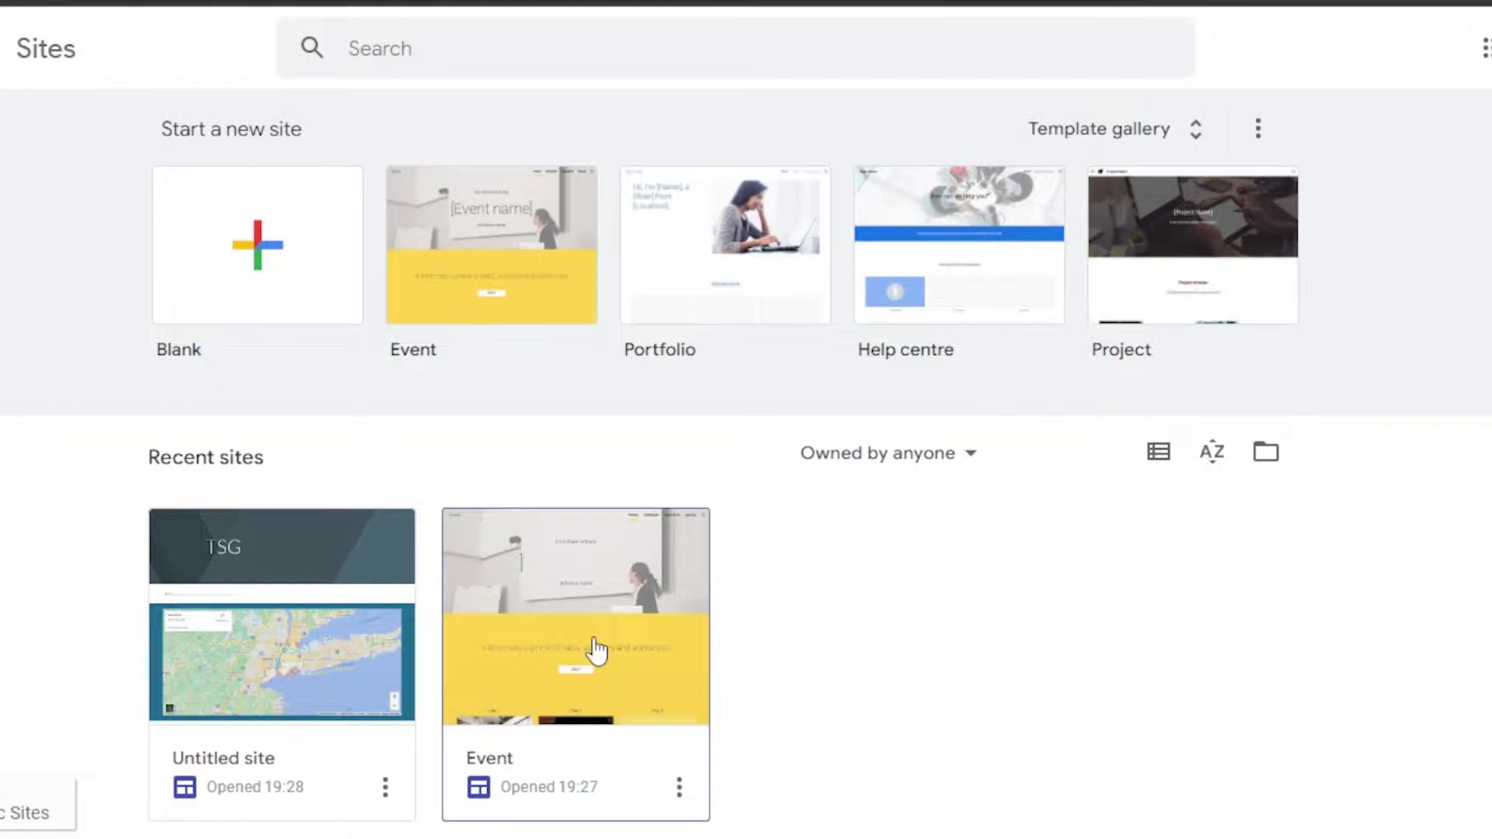
click(333, 611)
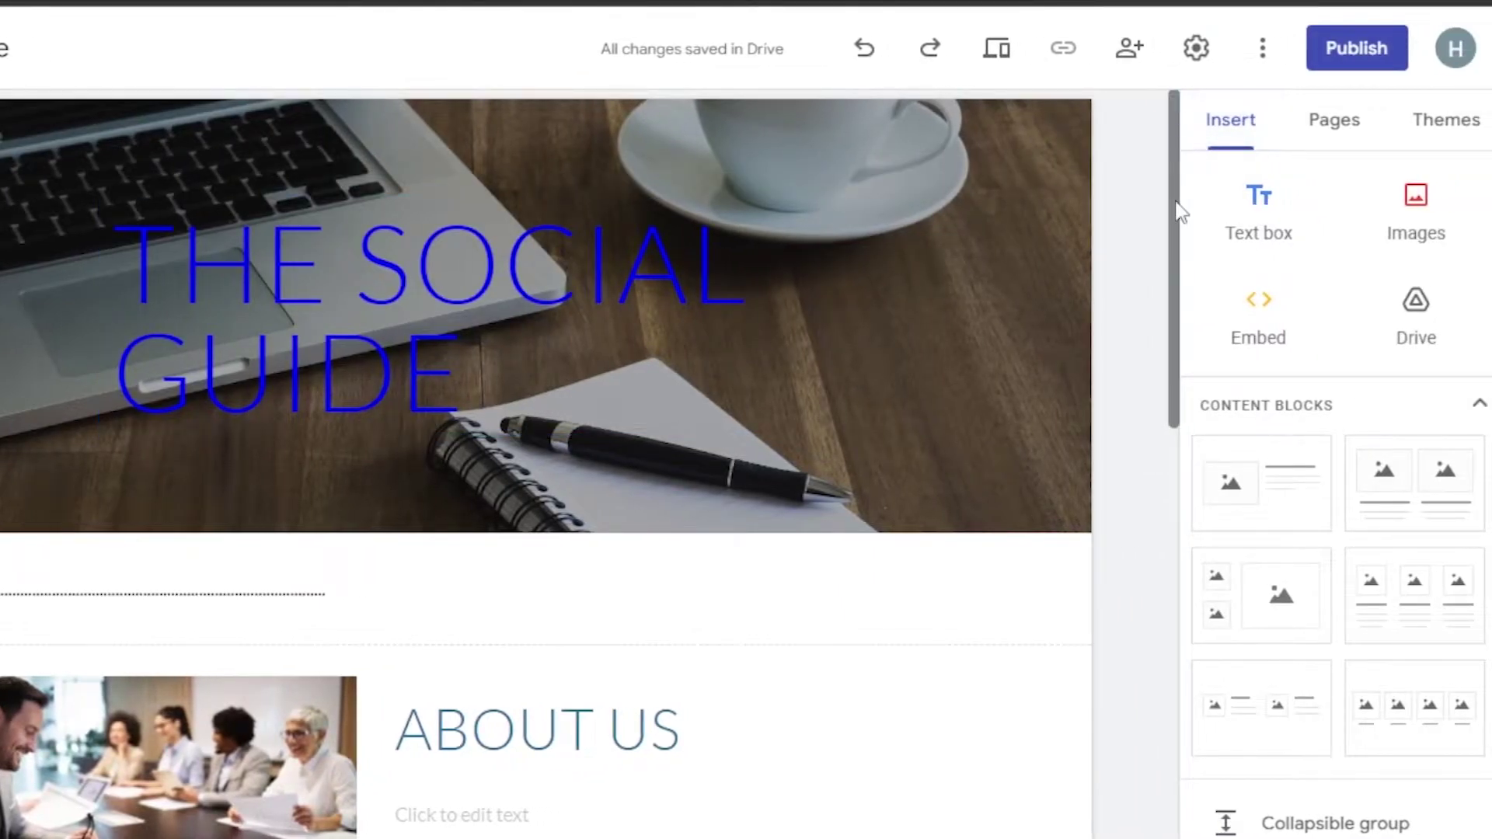
drag(1177, 207, 1173, 542)
drag(1169, 283, 1169, 94)
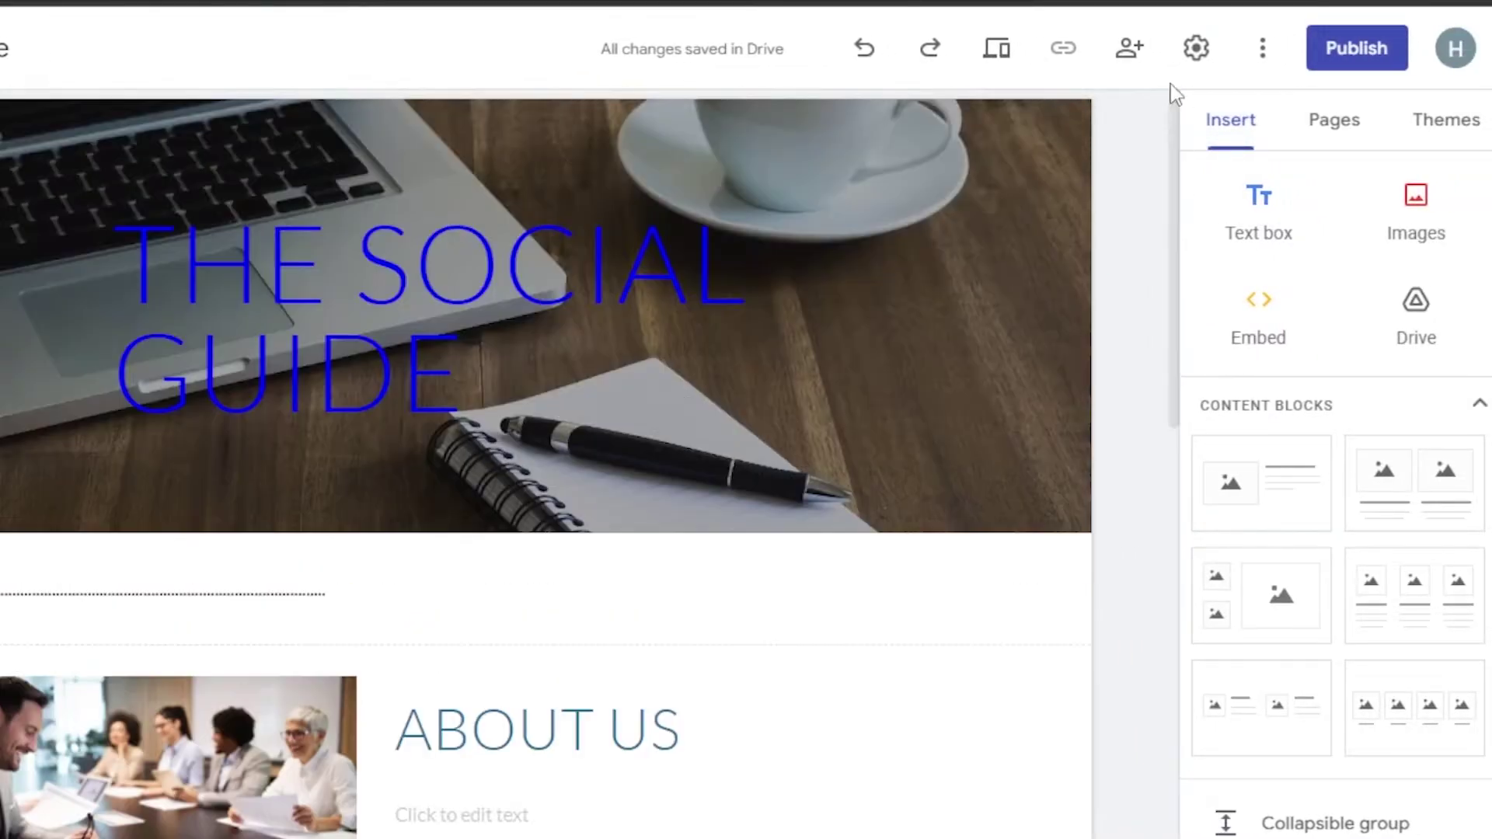
drag(1175, 416, 1180, 93)
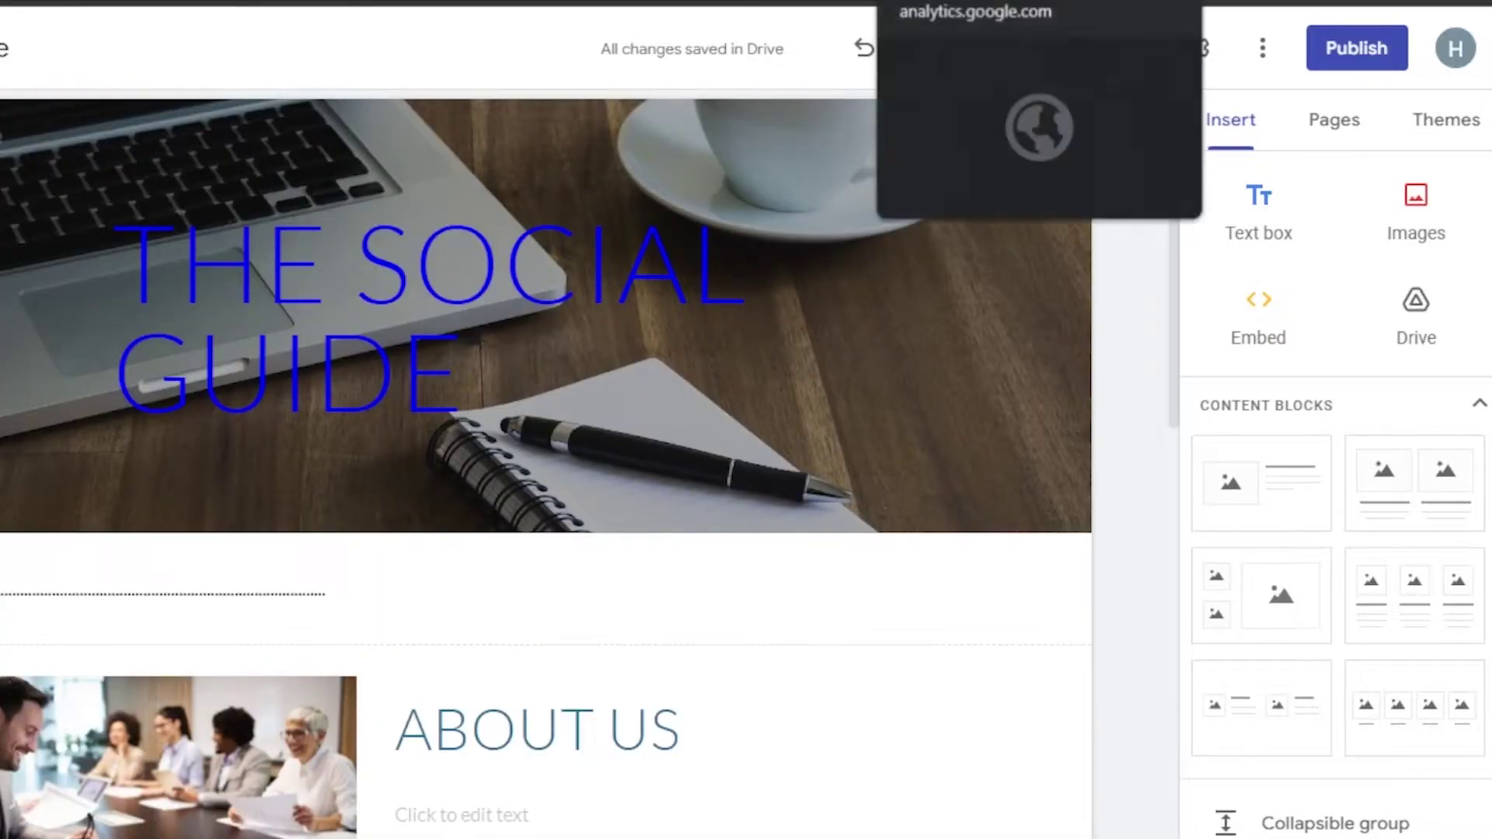
click(956, 3)
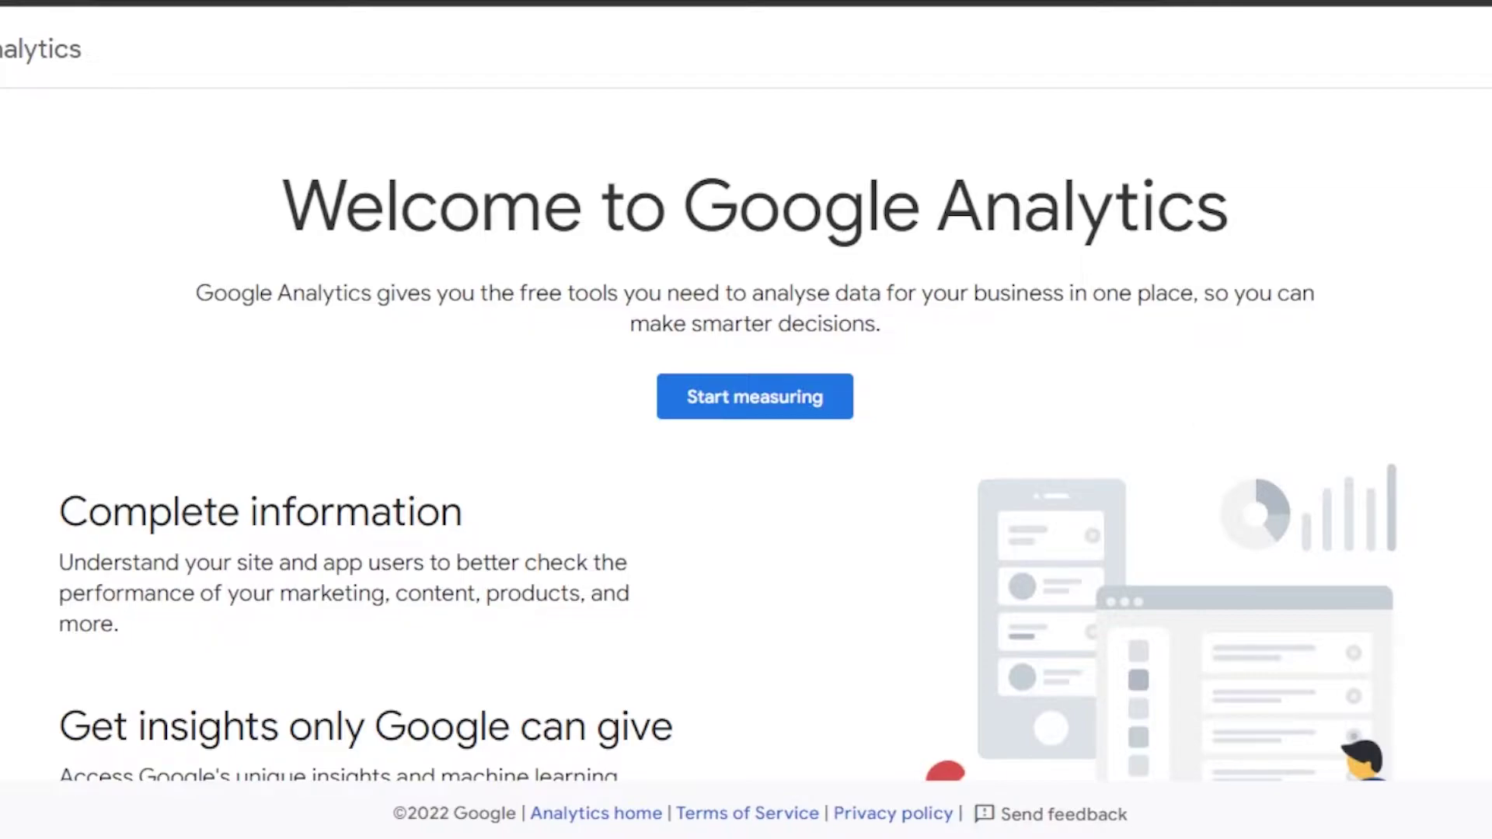
scroll(746, 435, down, 6)
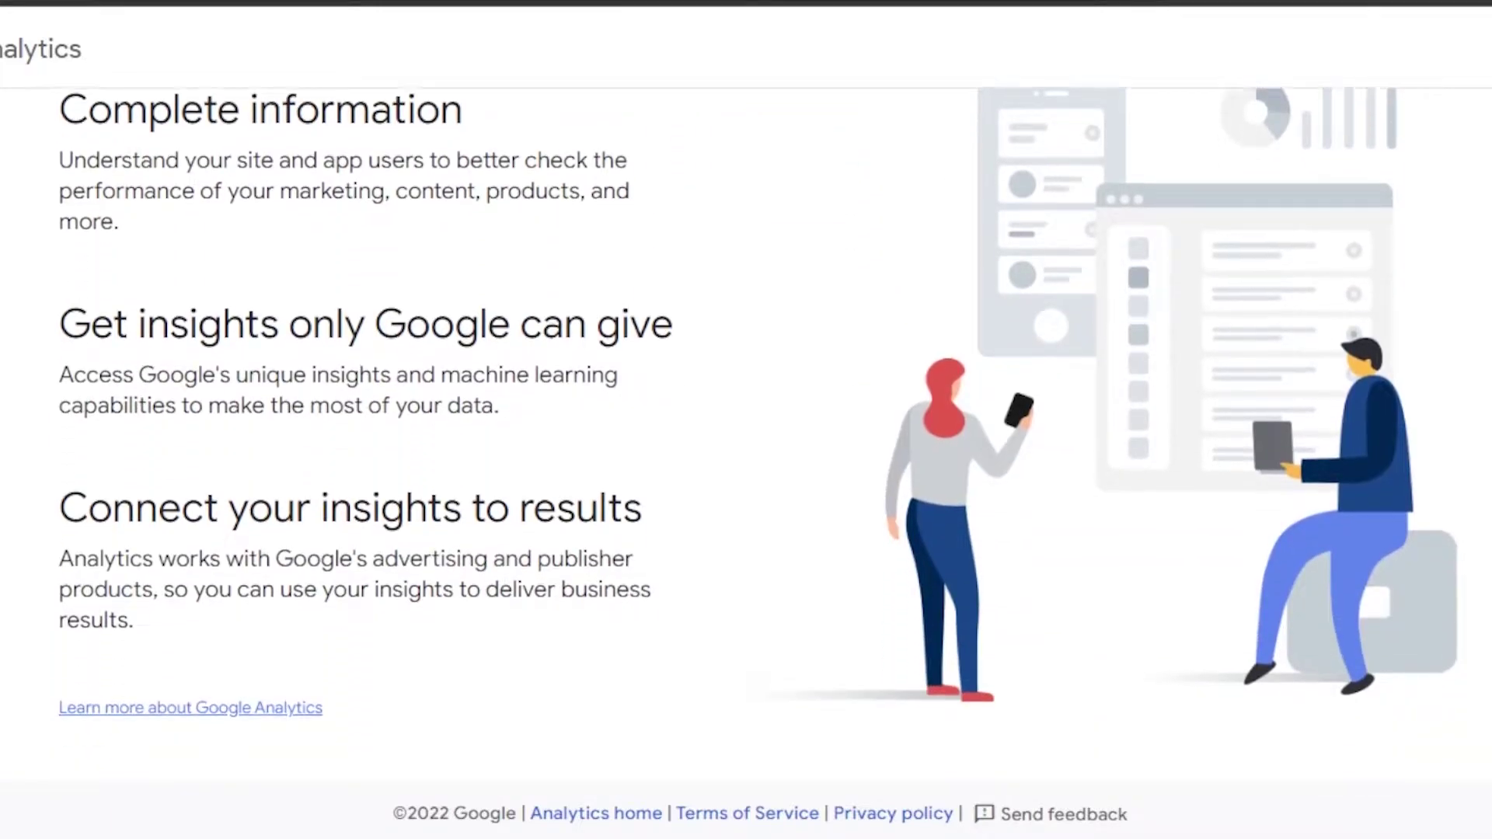
scroll(746, 436, up, 6)
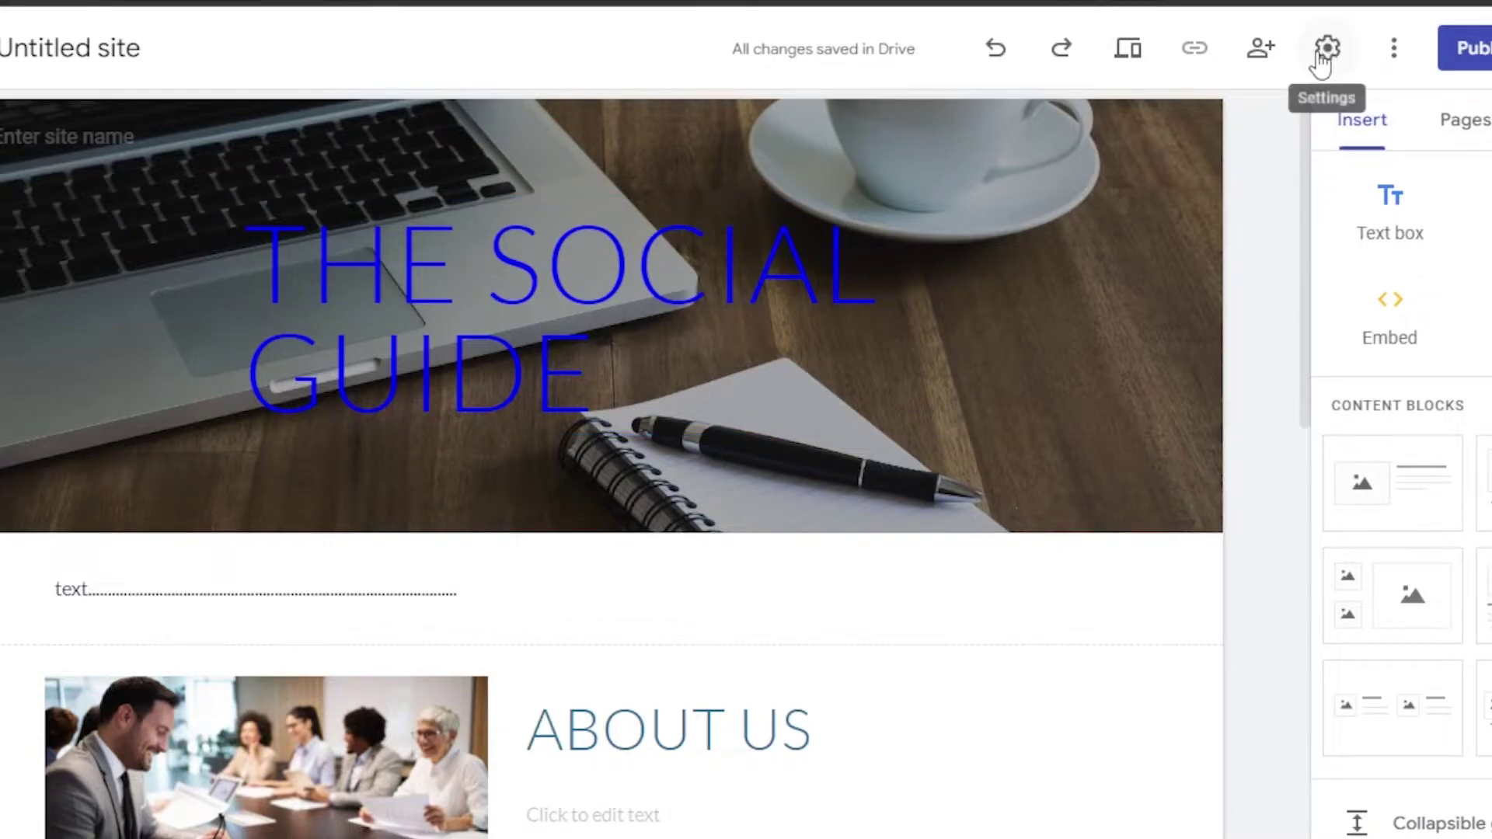
- Open the site's Analytics settings with the empty measurement ID field focused, then return to Analytics
click(1326, 51)
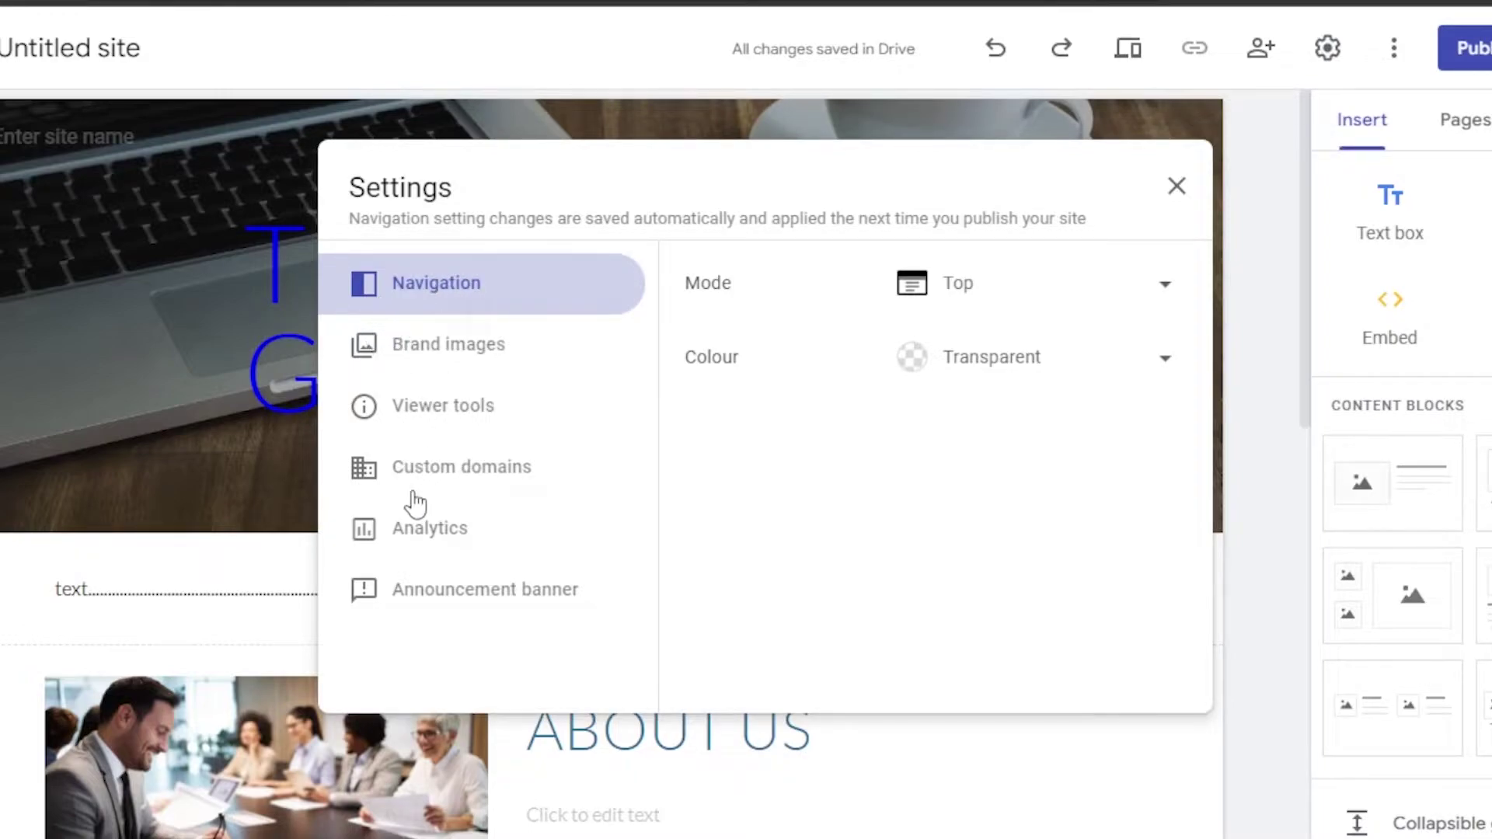
click(435, 538)
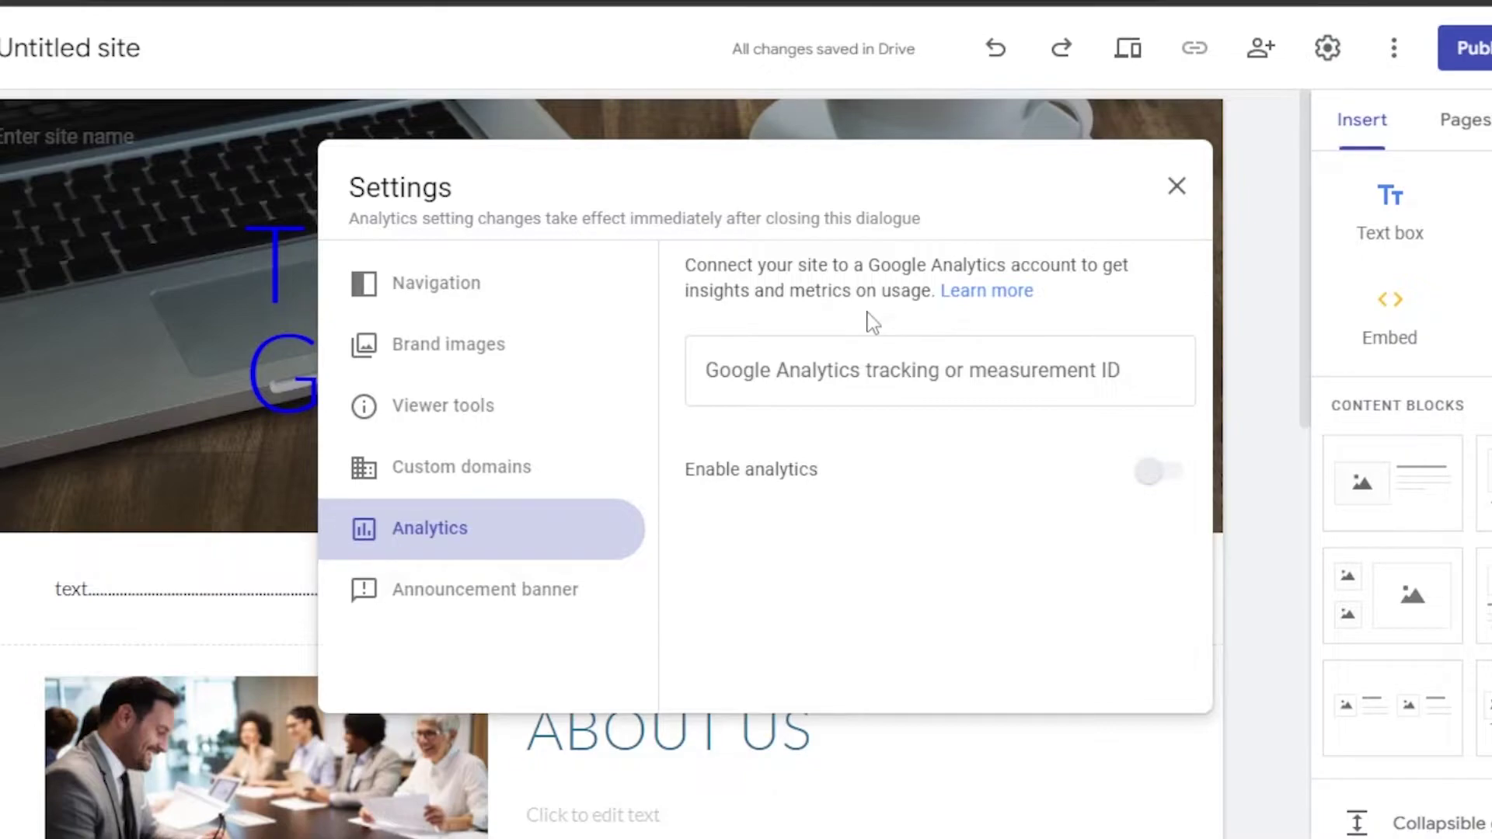
click(842, 378)
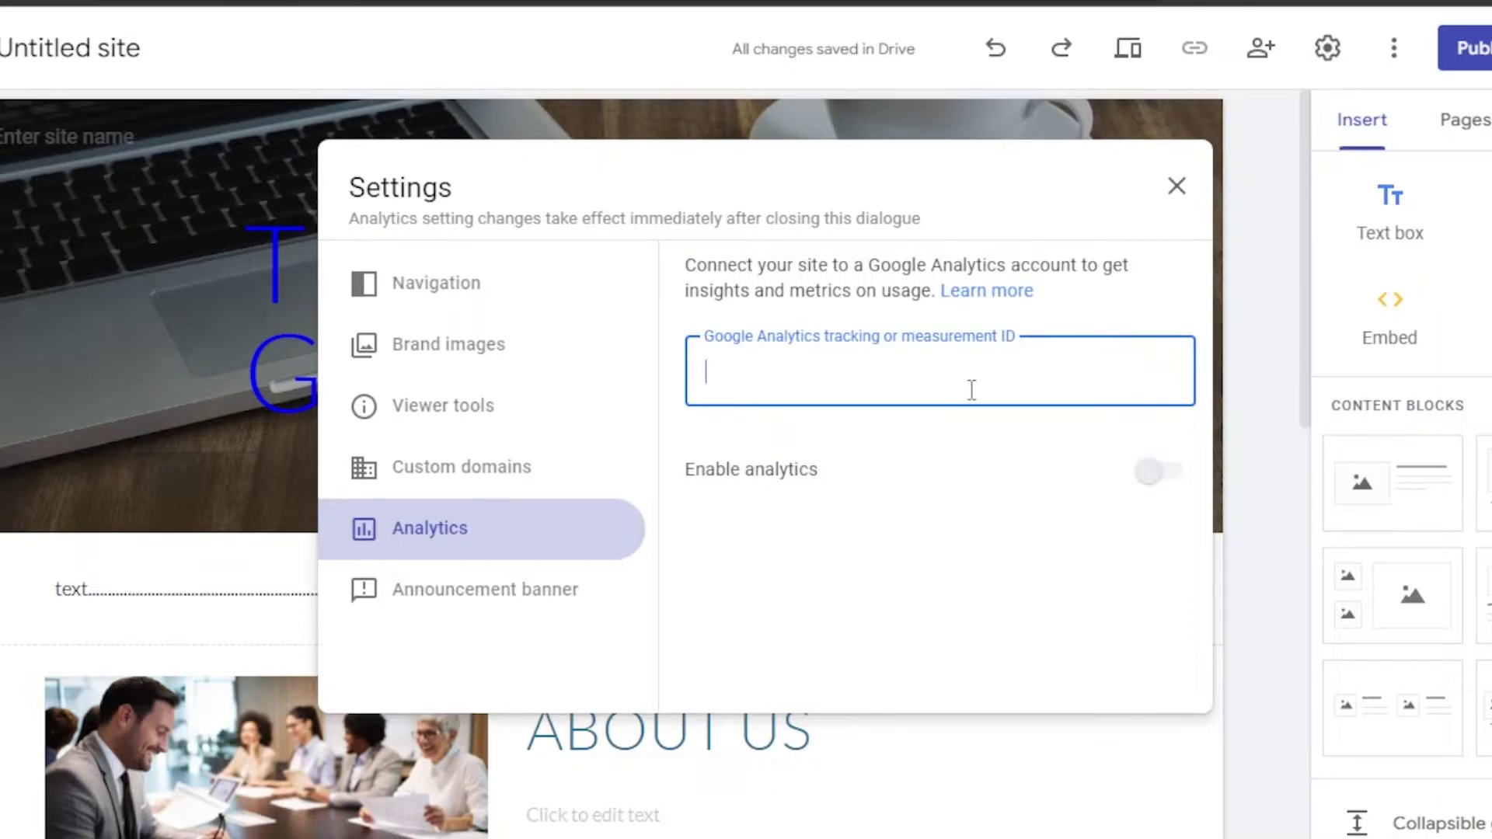
key(ctrl+Tab)
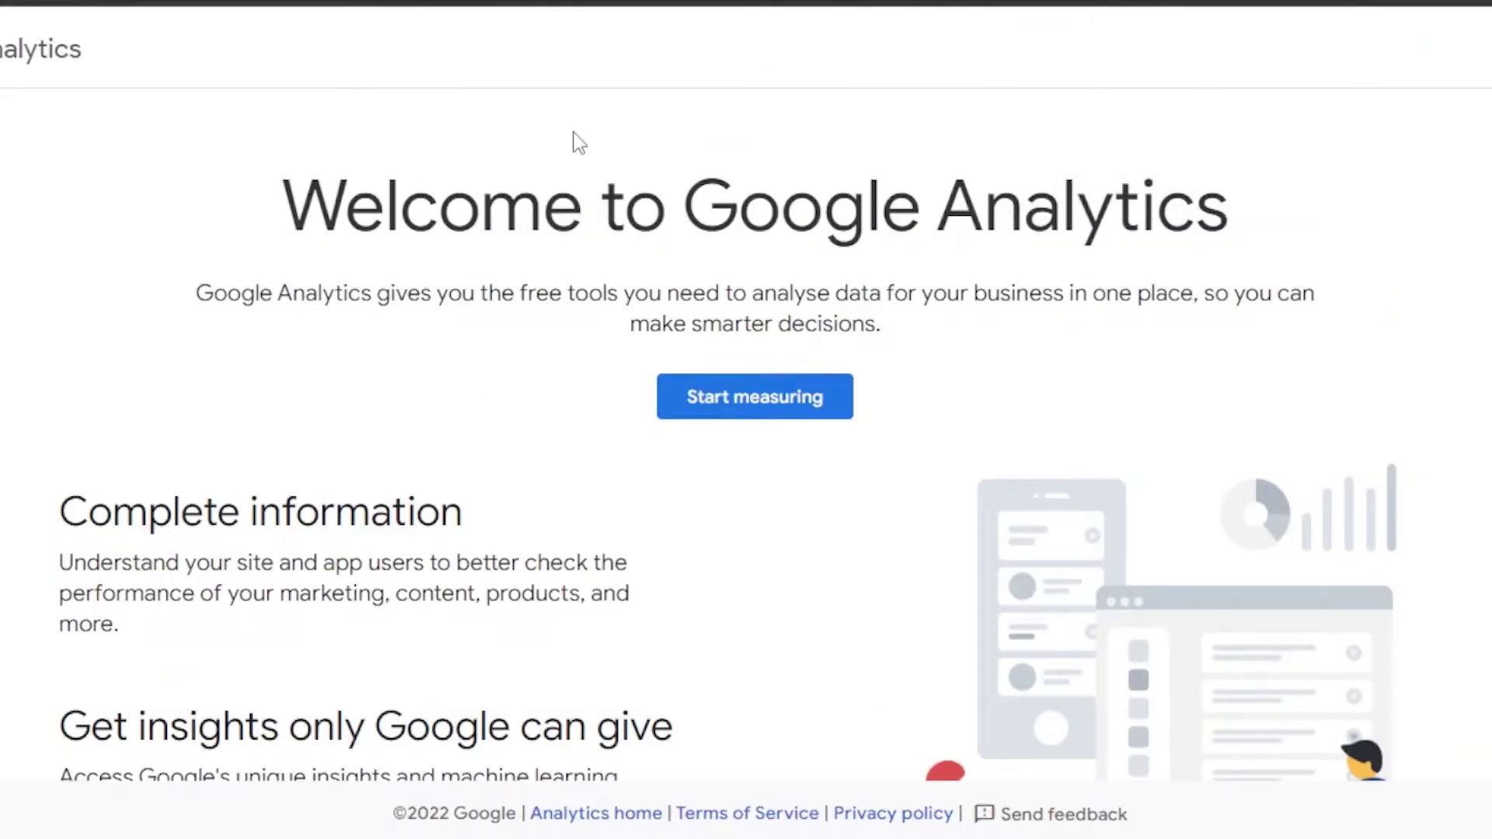
- Start measuring, fill the Account name from a saved suggestion, and continue past data-sharing to property setup
click(772, 404)
key(ctrl+a)
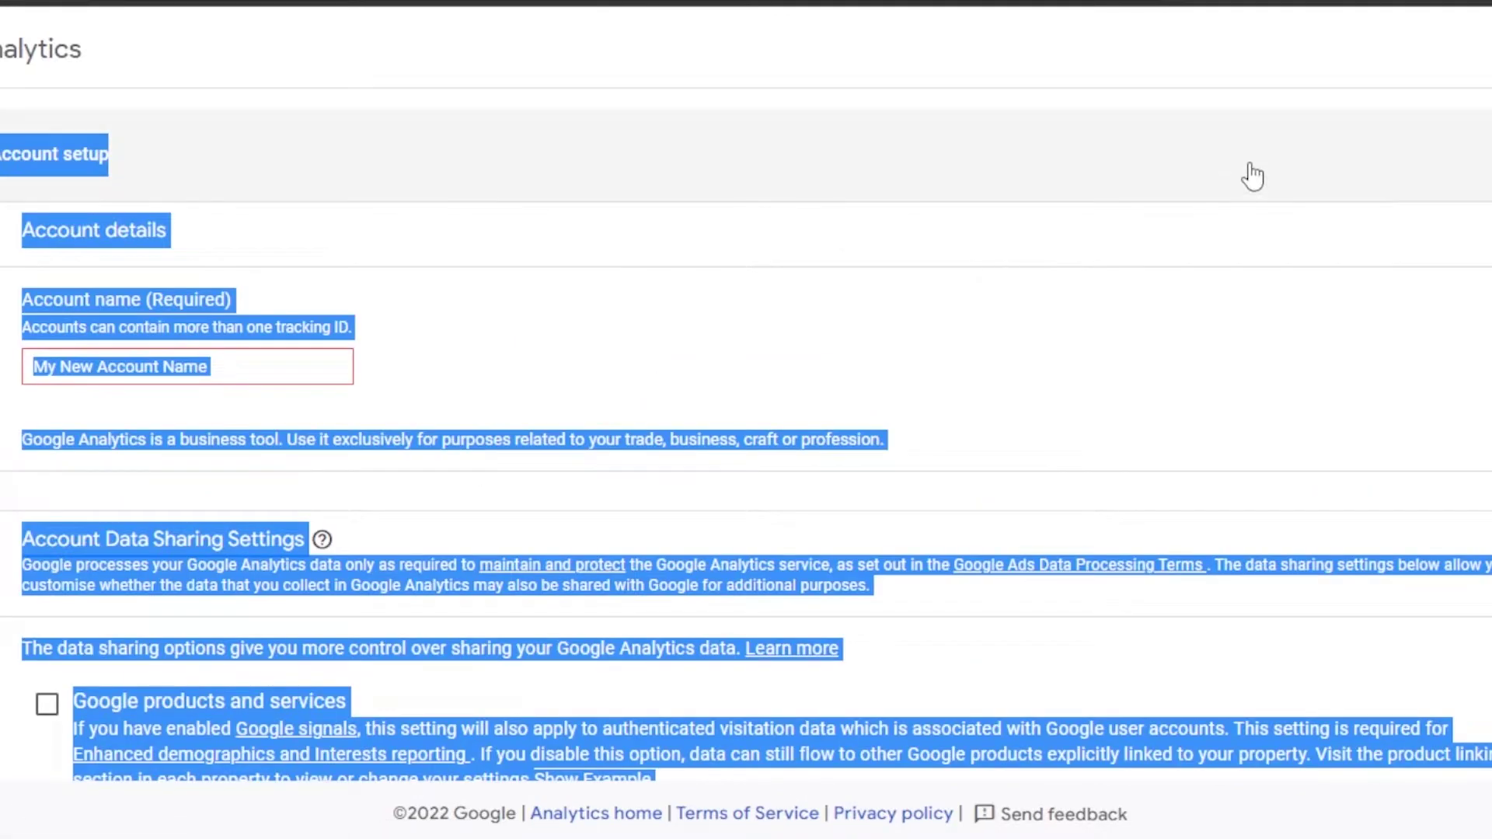
click(1250, 173)
scroll(746, 436, down, 2)
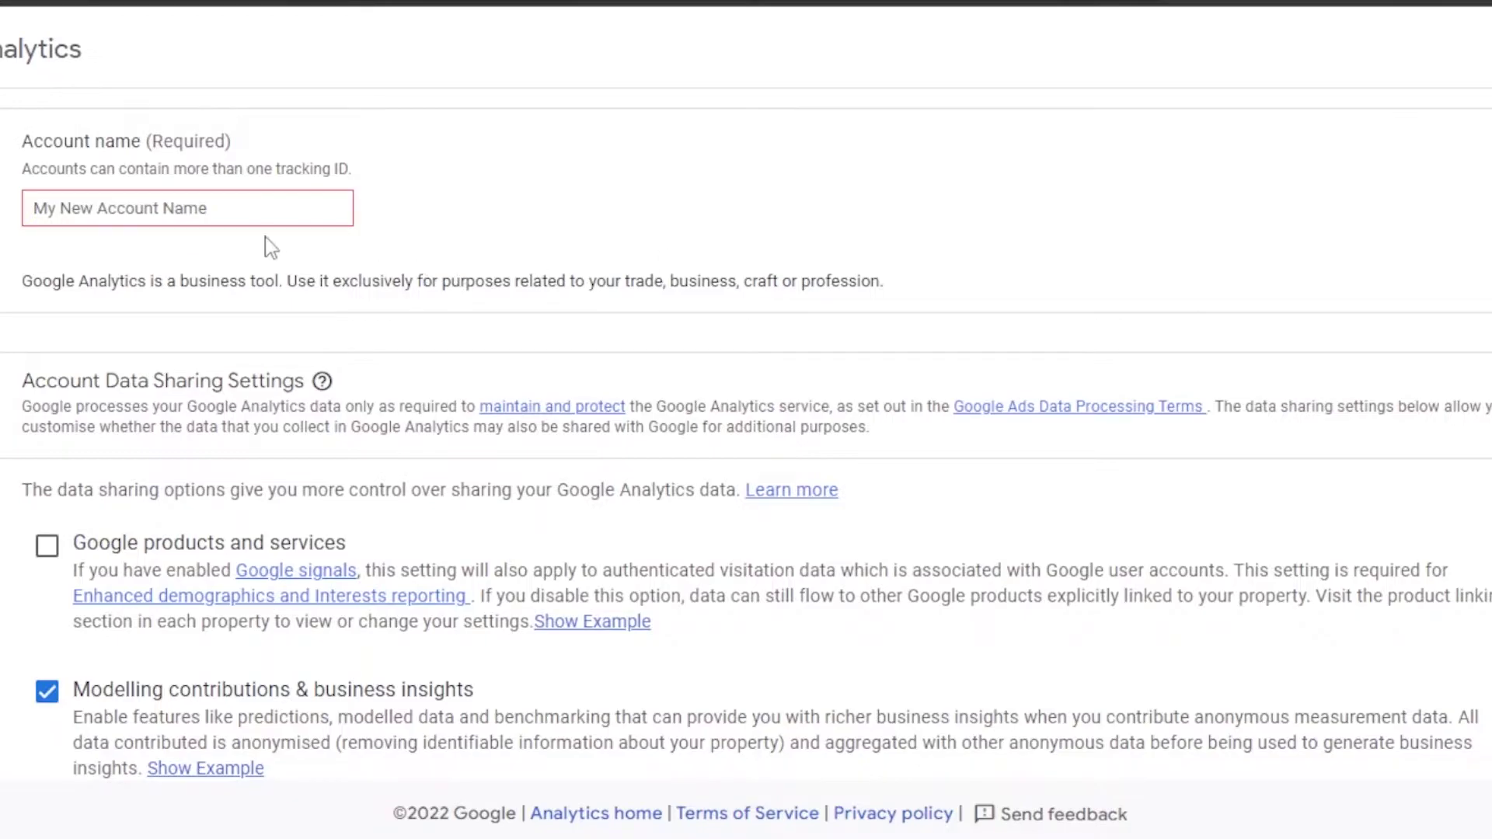
click(223, 208)
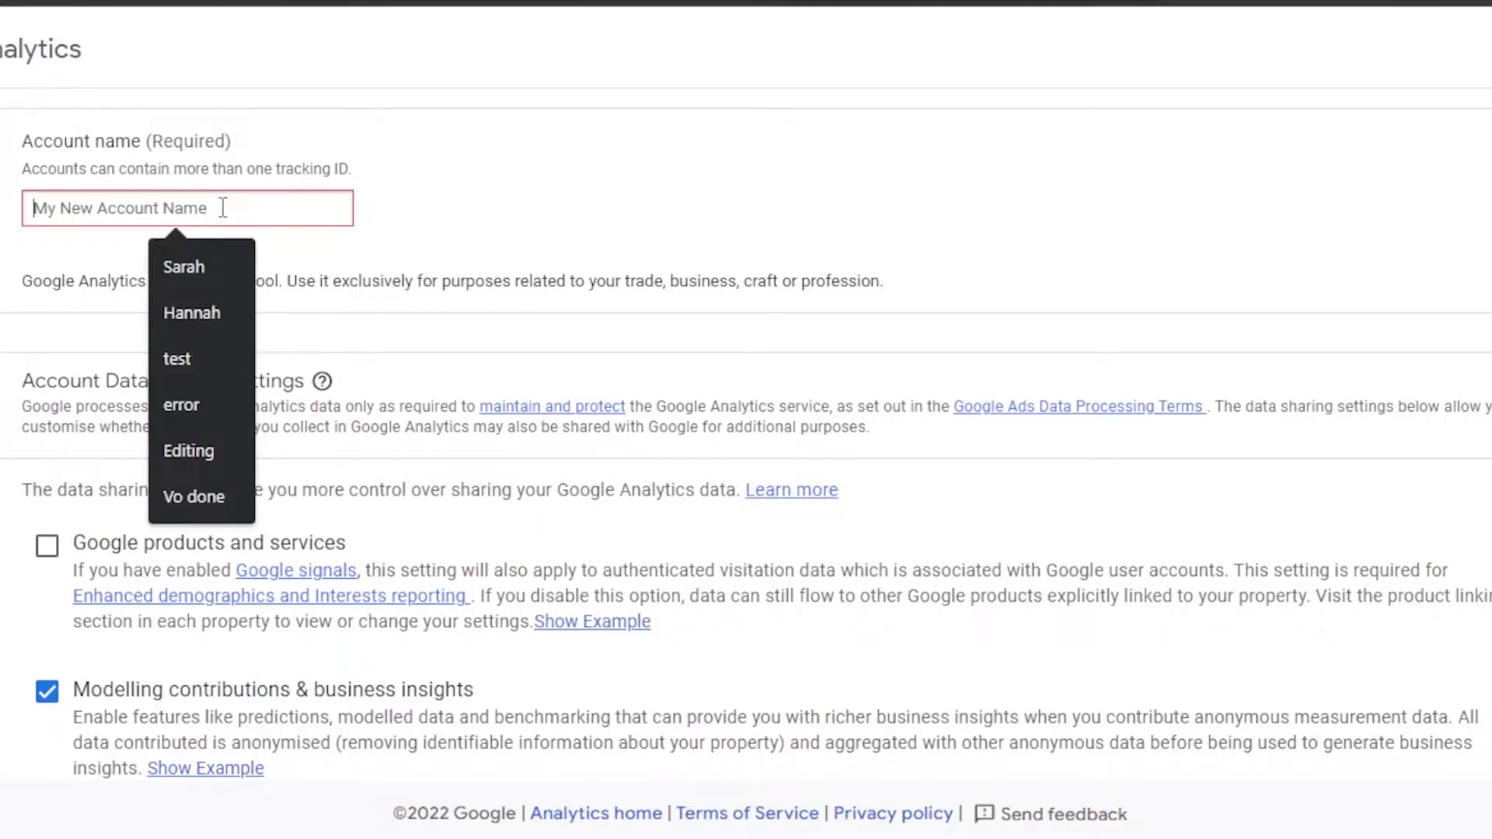
click(203, 311)
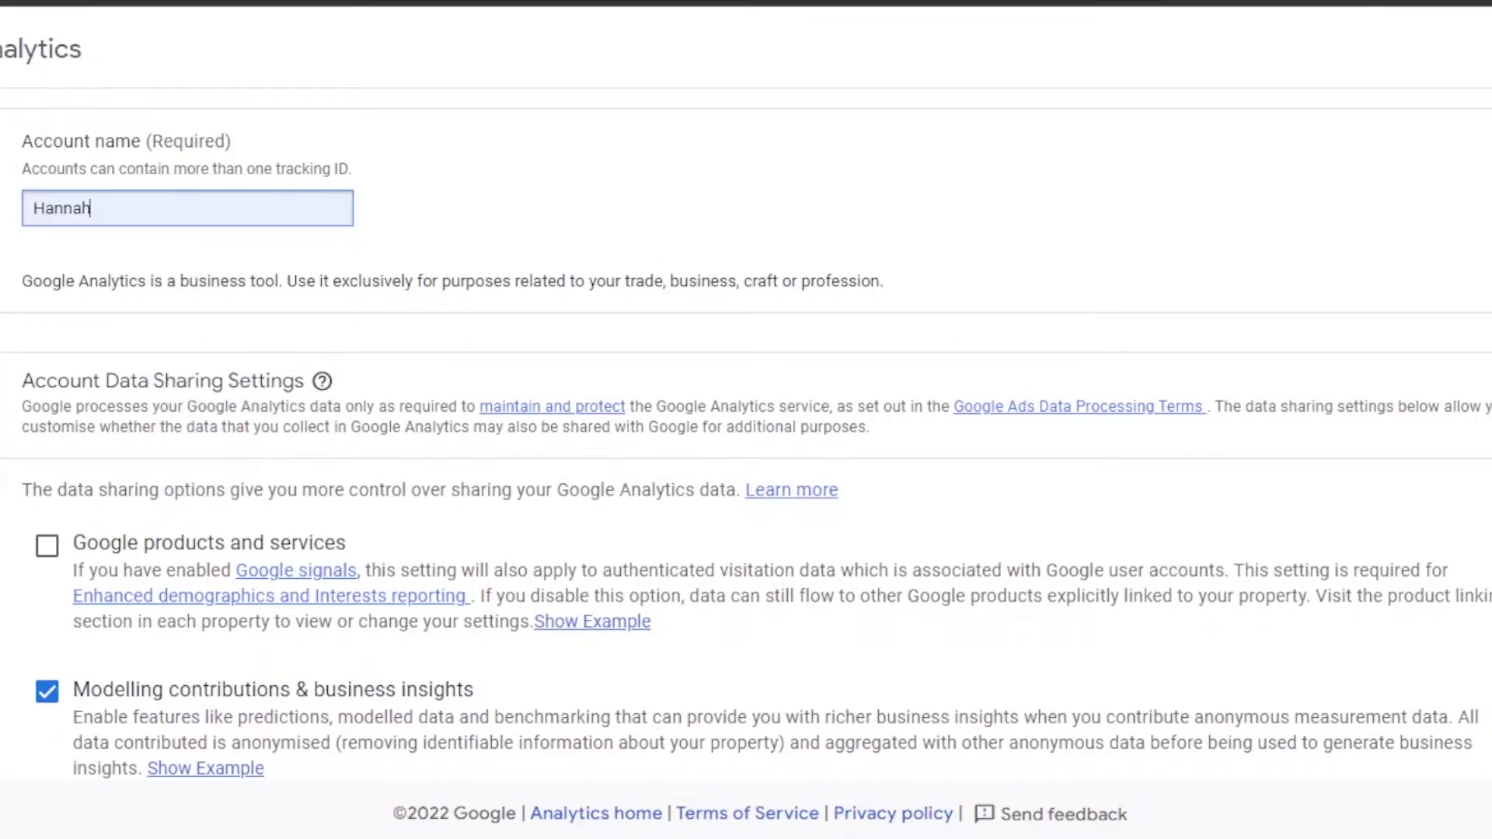
scroll(746, 435, down, 3)
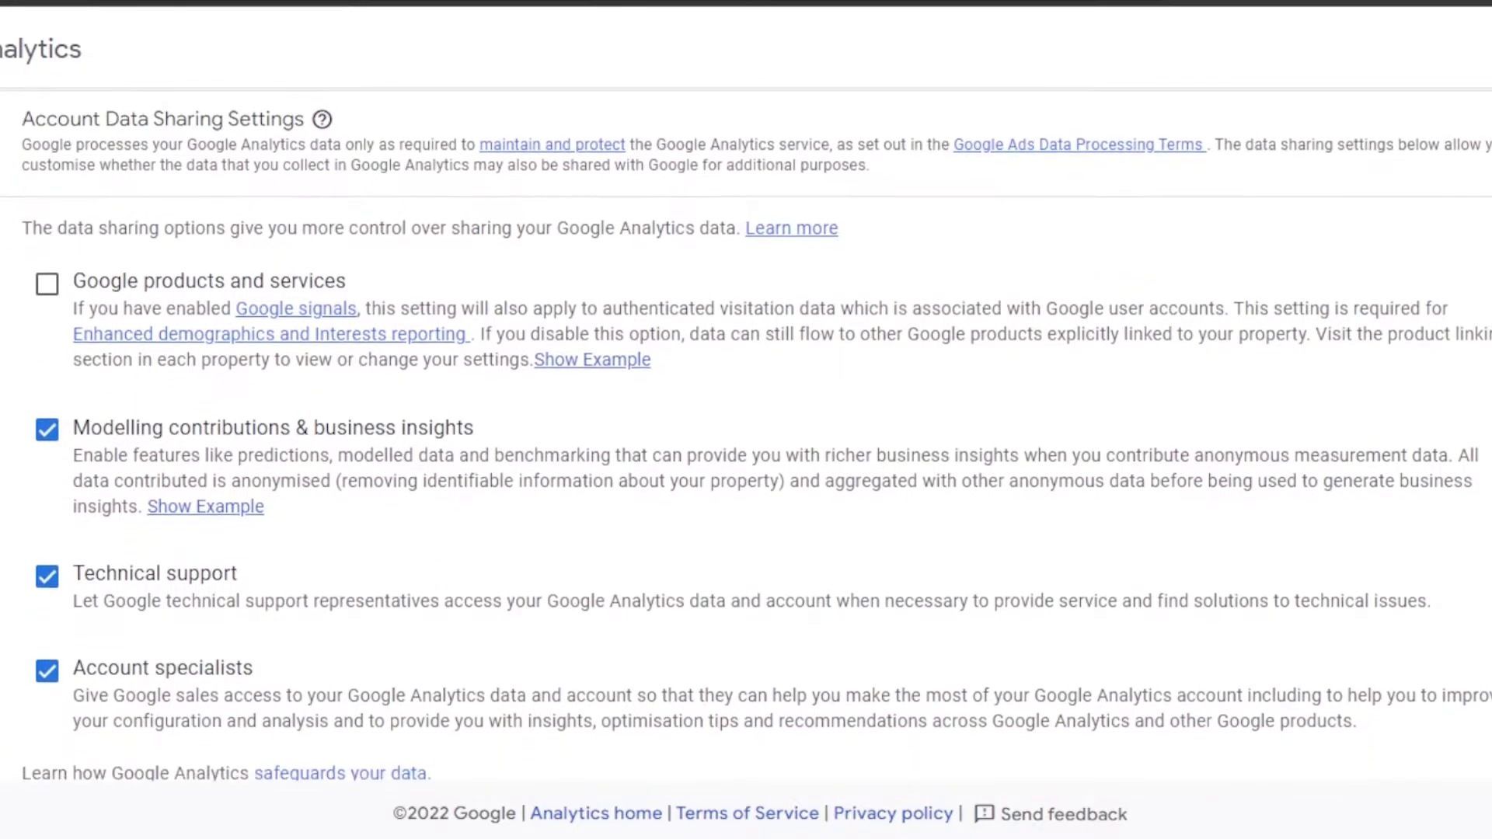
scroll(75, 396, down, 1)
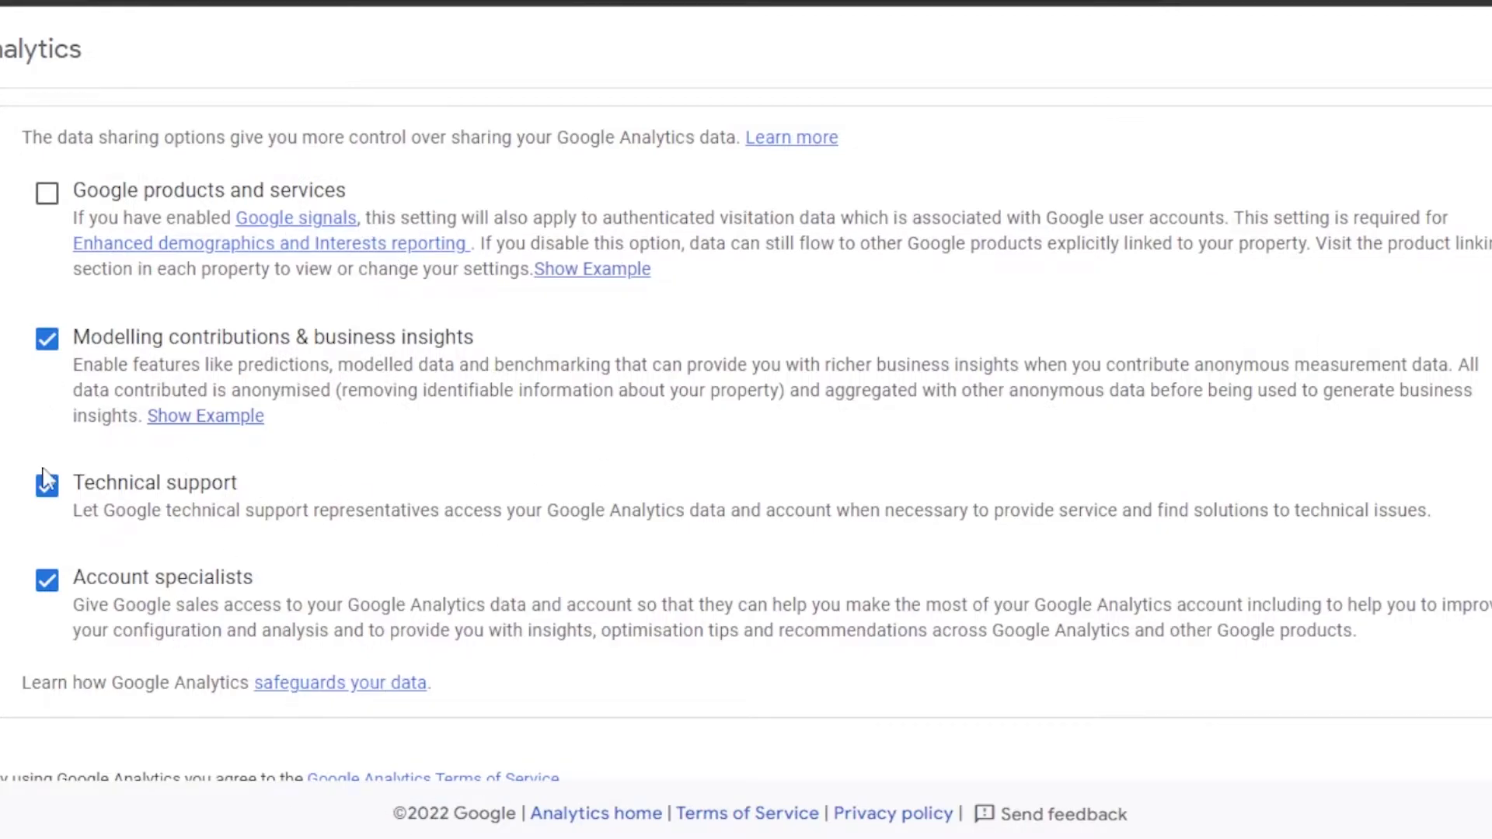
scroll(614, 405, down, 5)
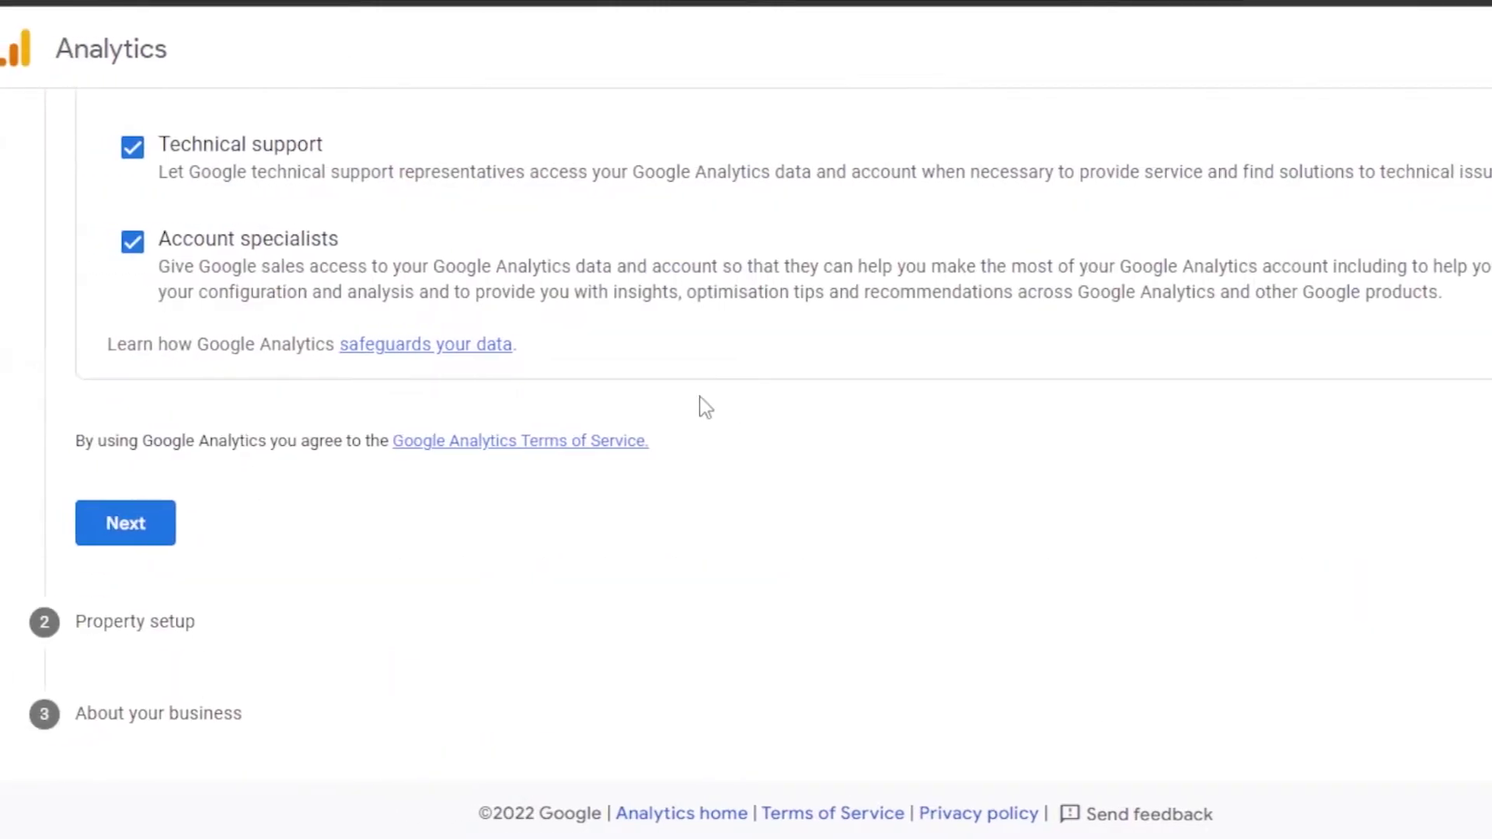
click(127, 527)
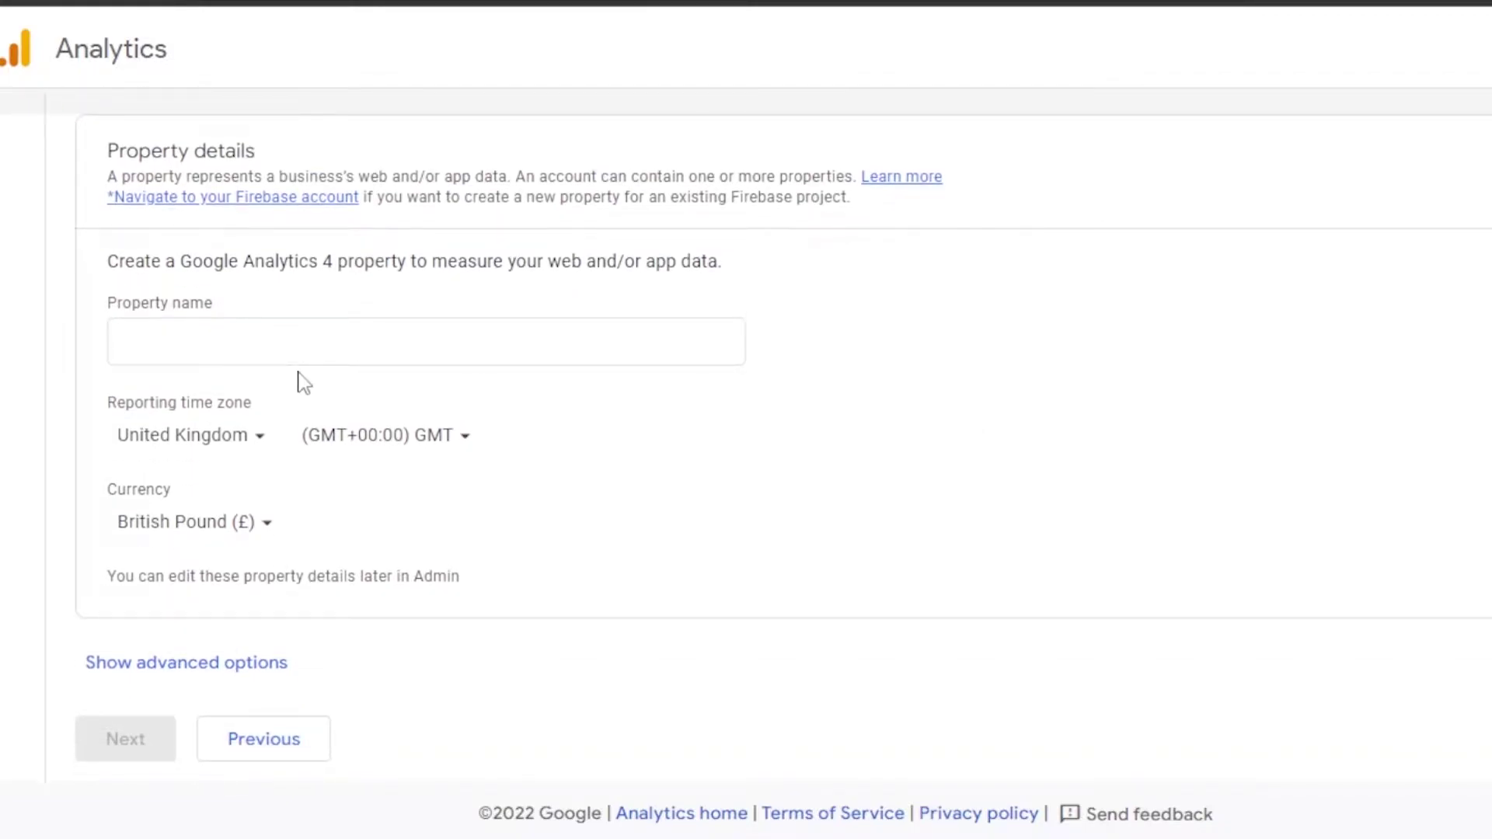
- Close the Sites settings dialog and open the site's Share dialog
click(282, 354)
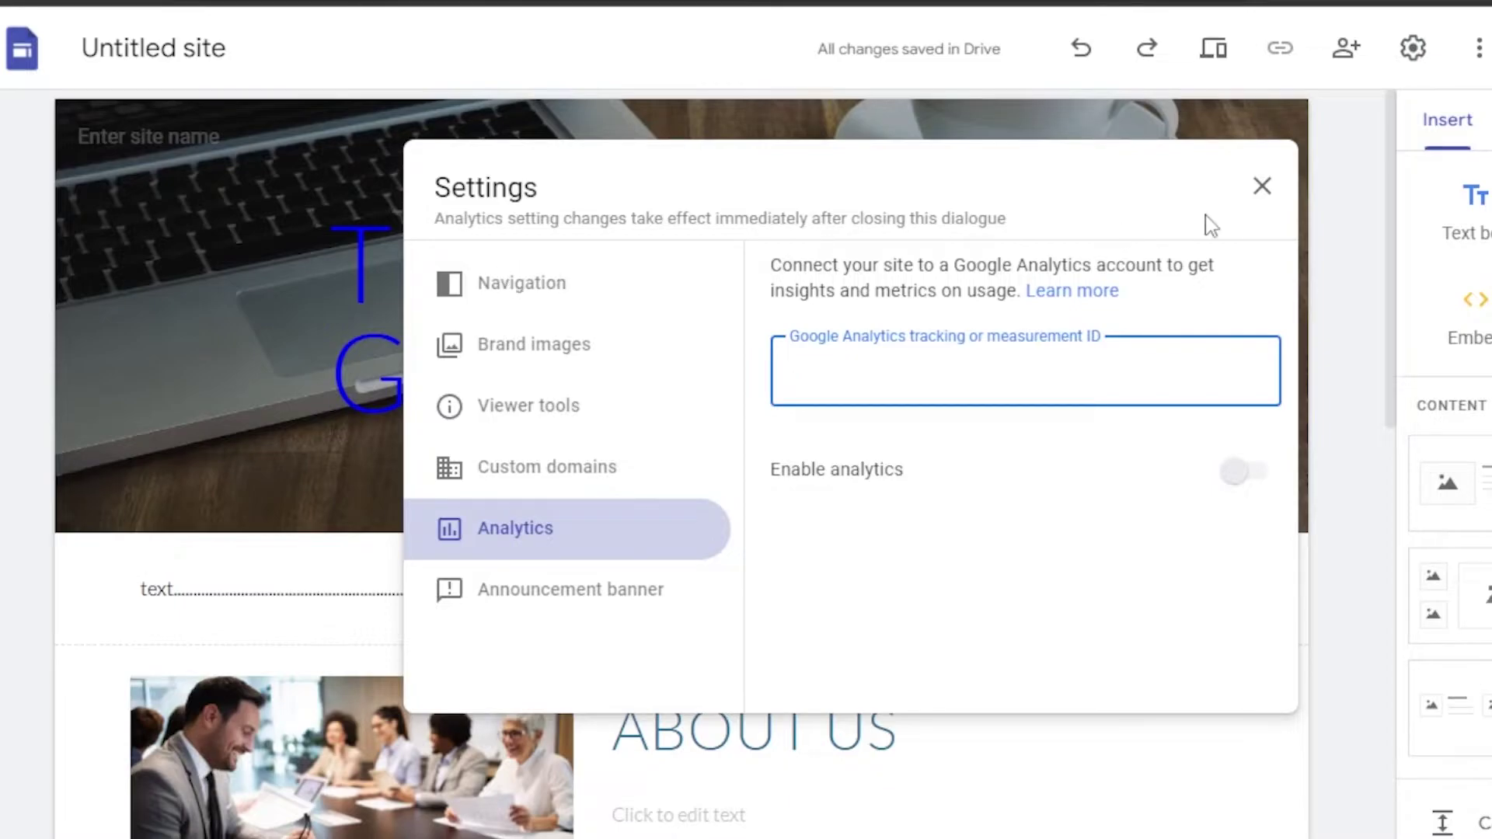
click(1264, 185)
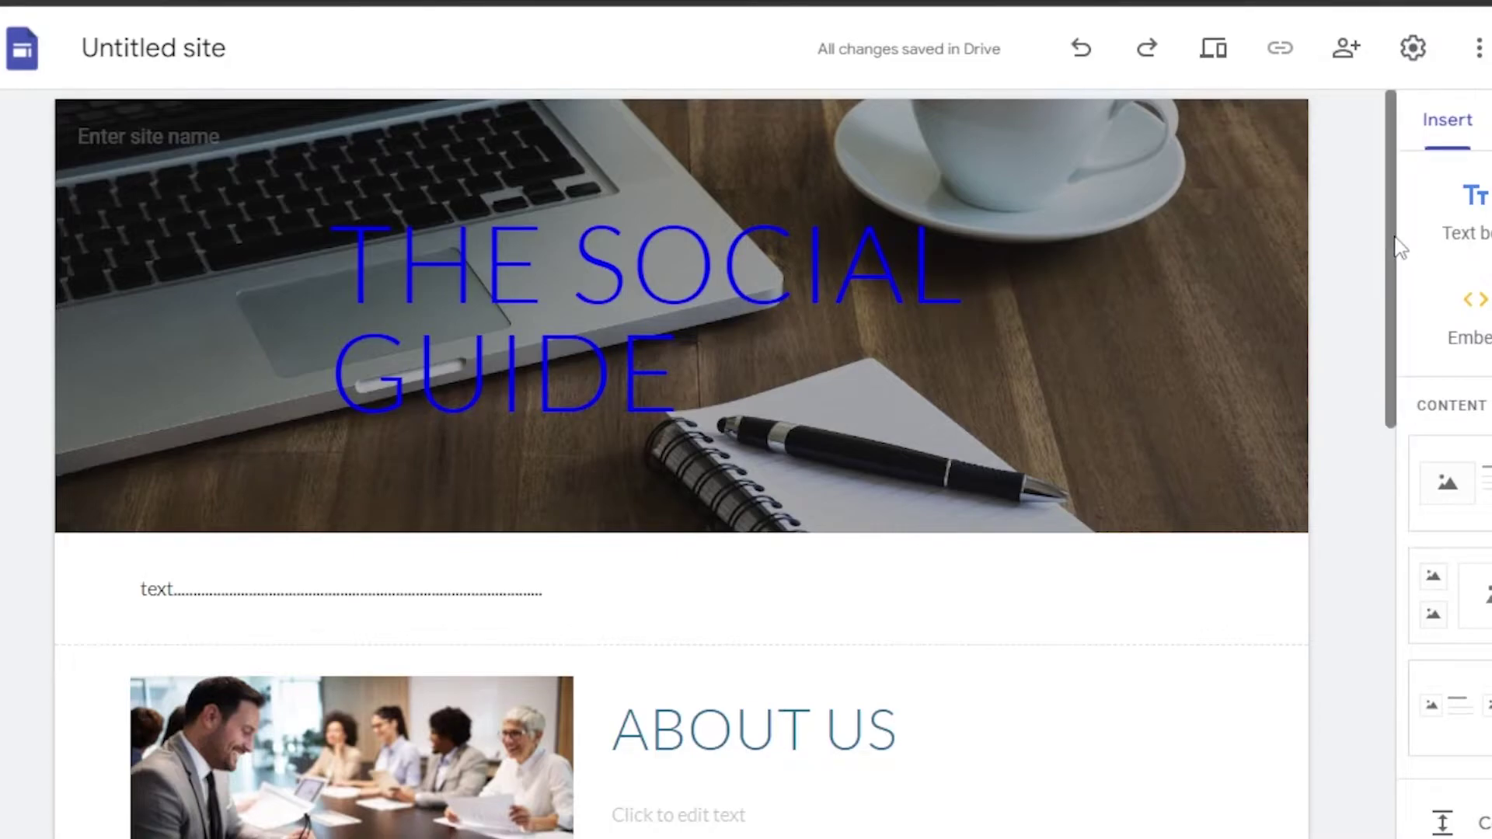
drag(1396, 373, 1396, 266)
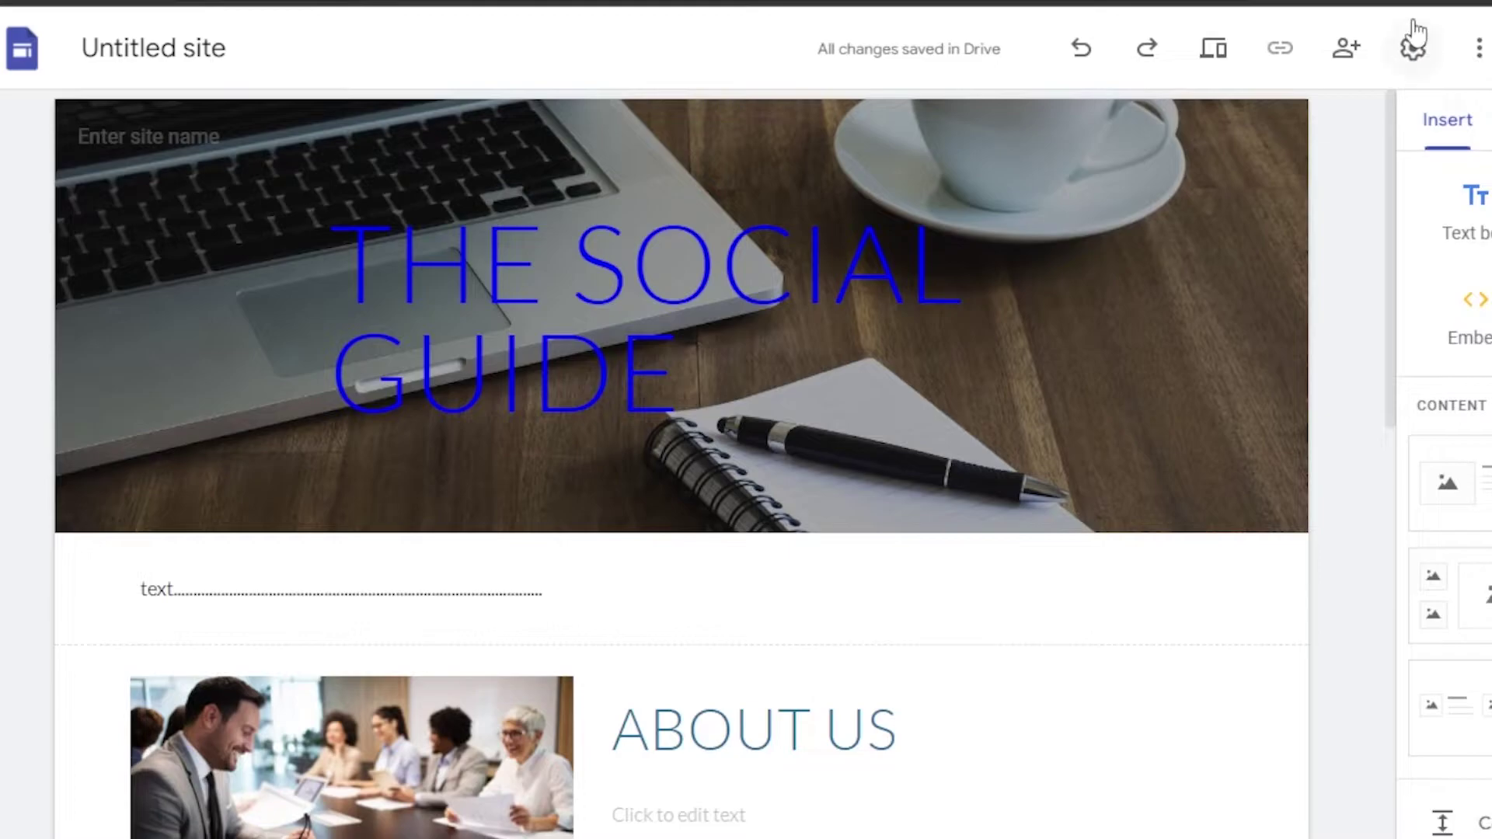
click(1350, 52)
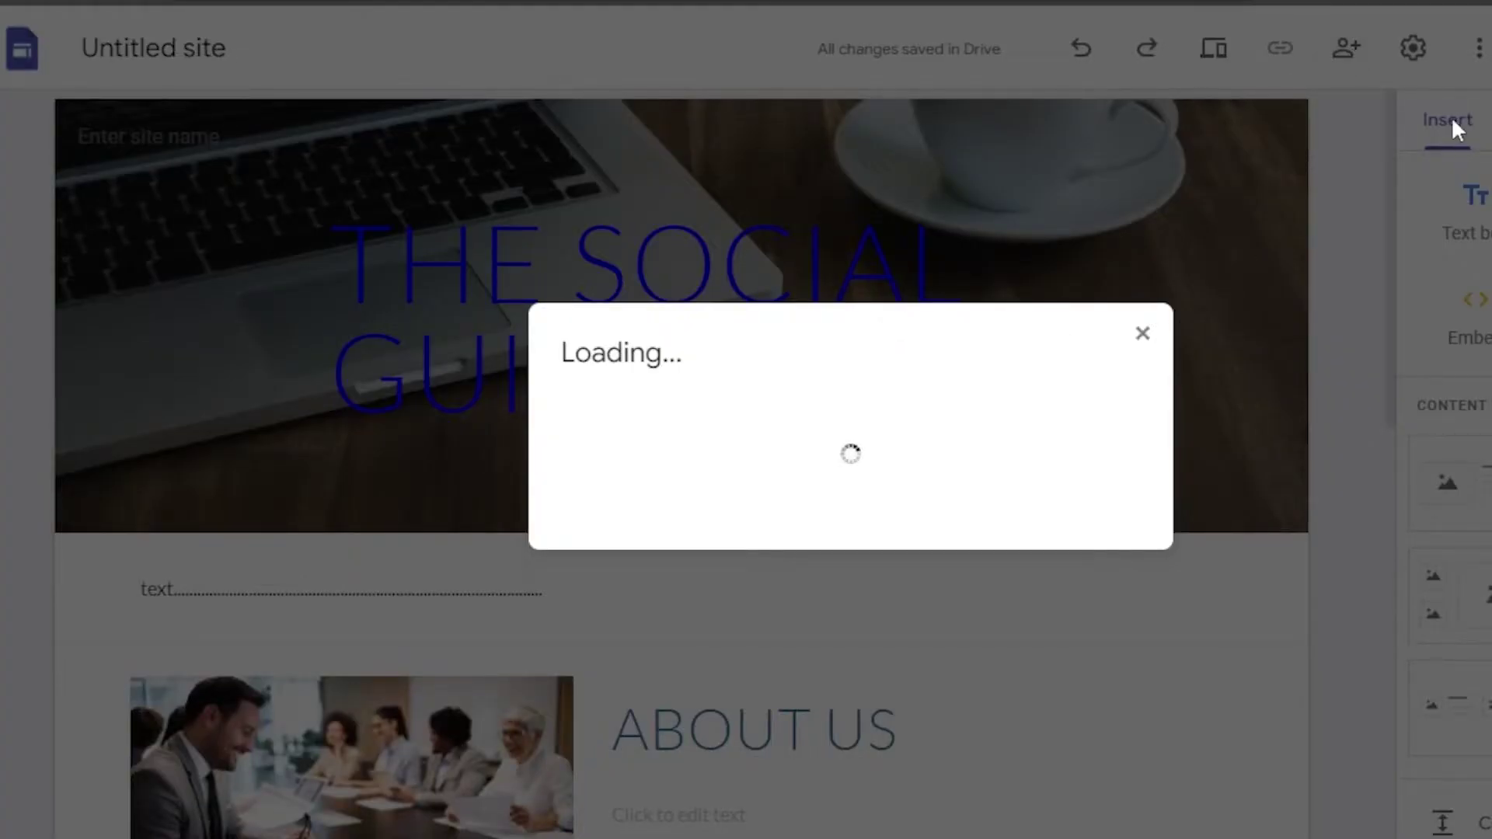
- Publish the site at web address thetsgtestwebsite, then check the Publish and more-options menus
click(1145, 330)
click(1359, 52)
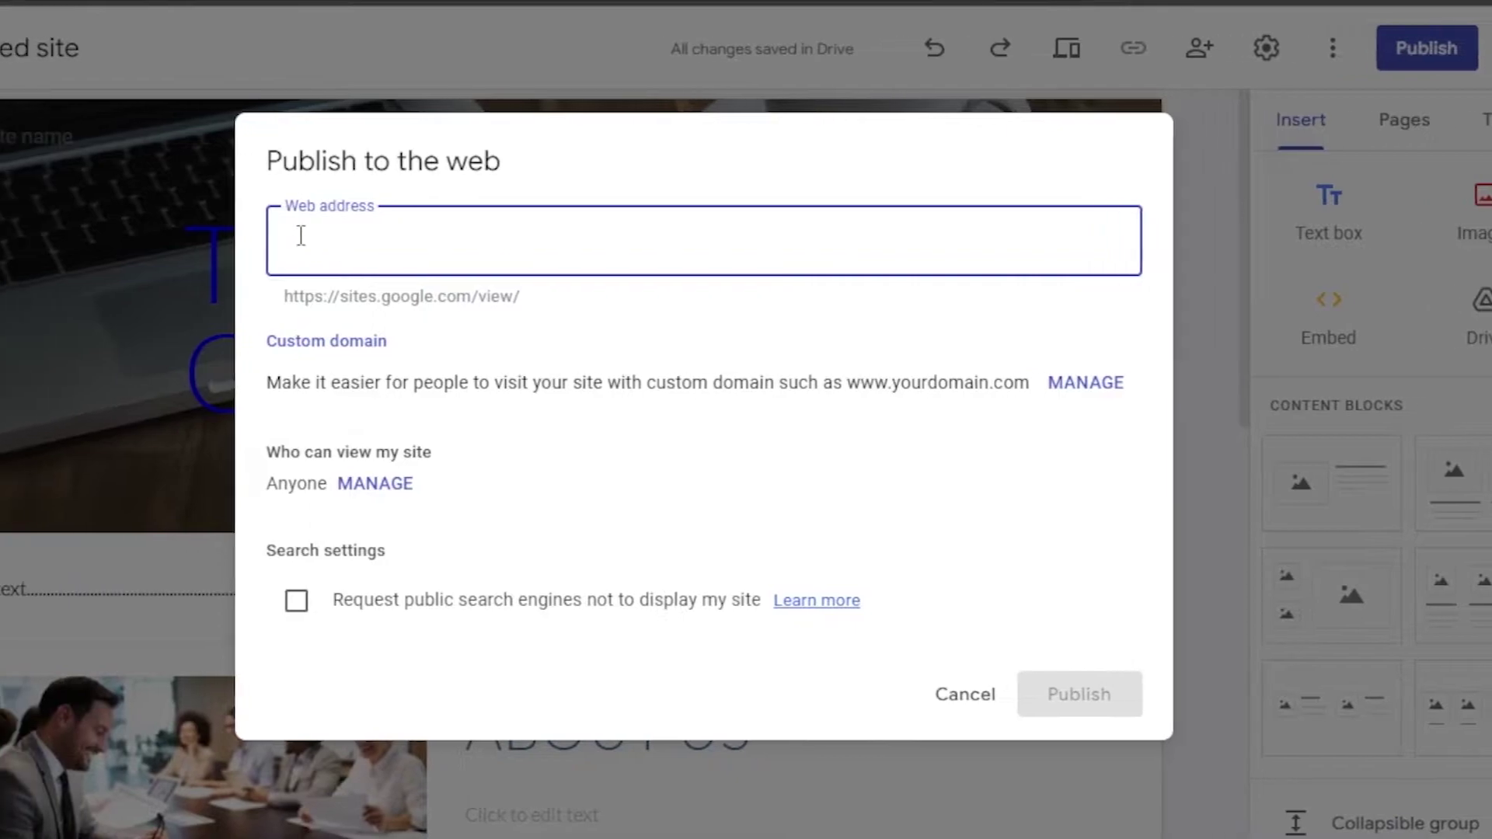
text(thetsgtestwebsite)
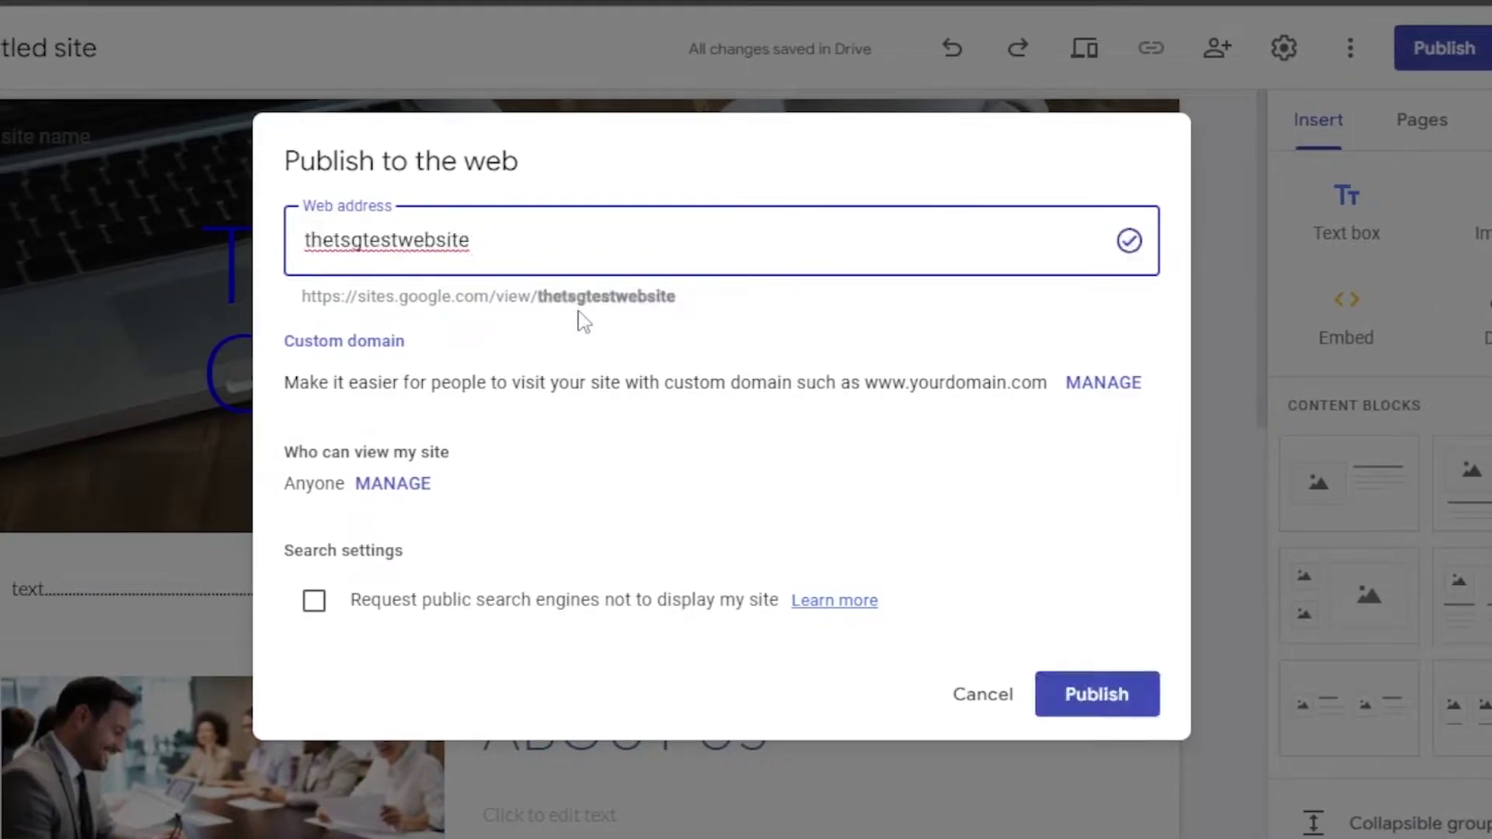
click(1094, 700)
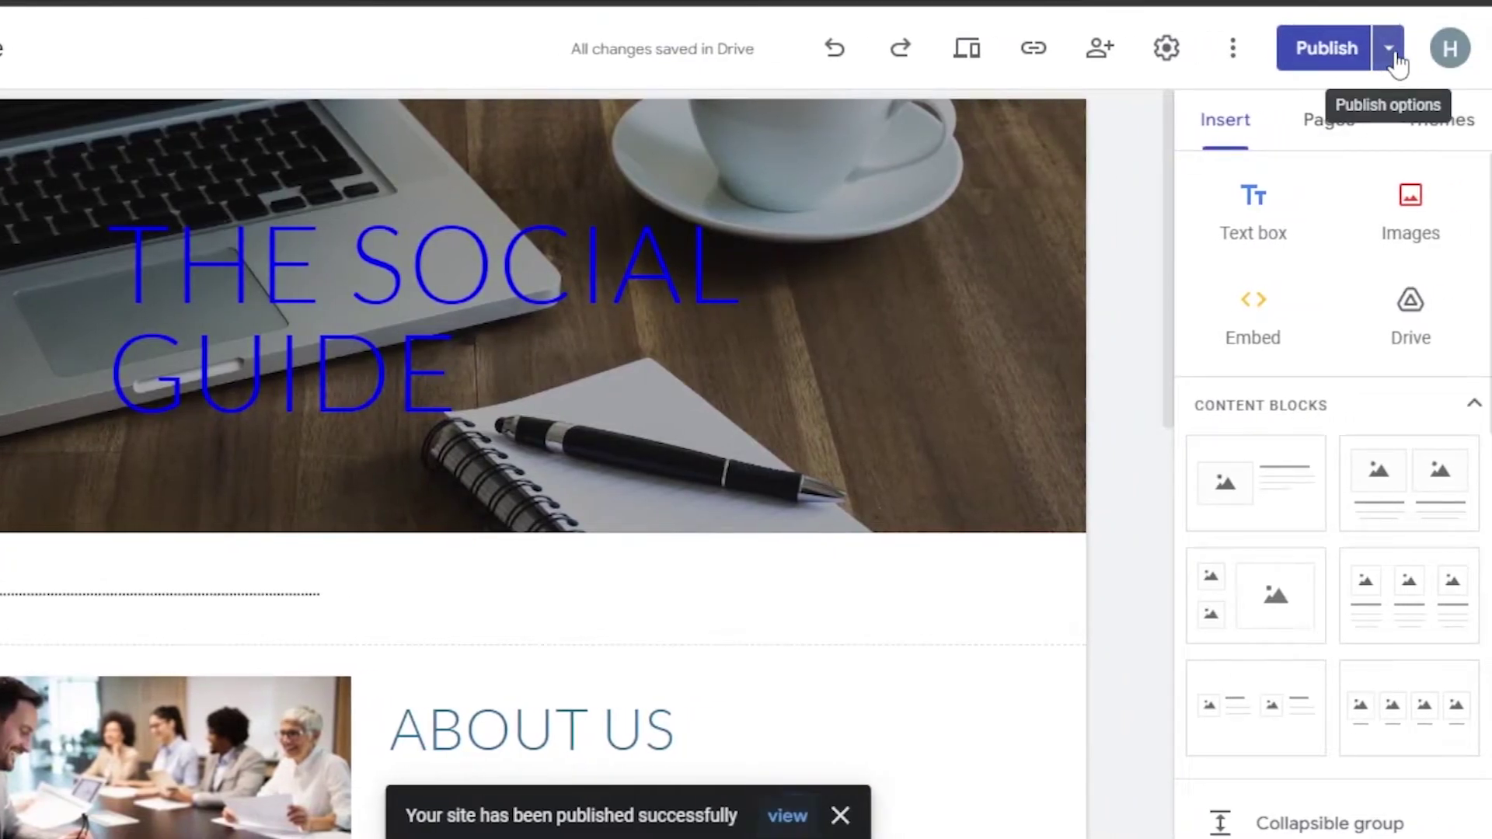
click(1395, 59)
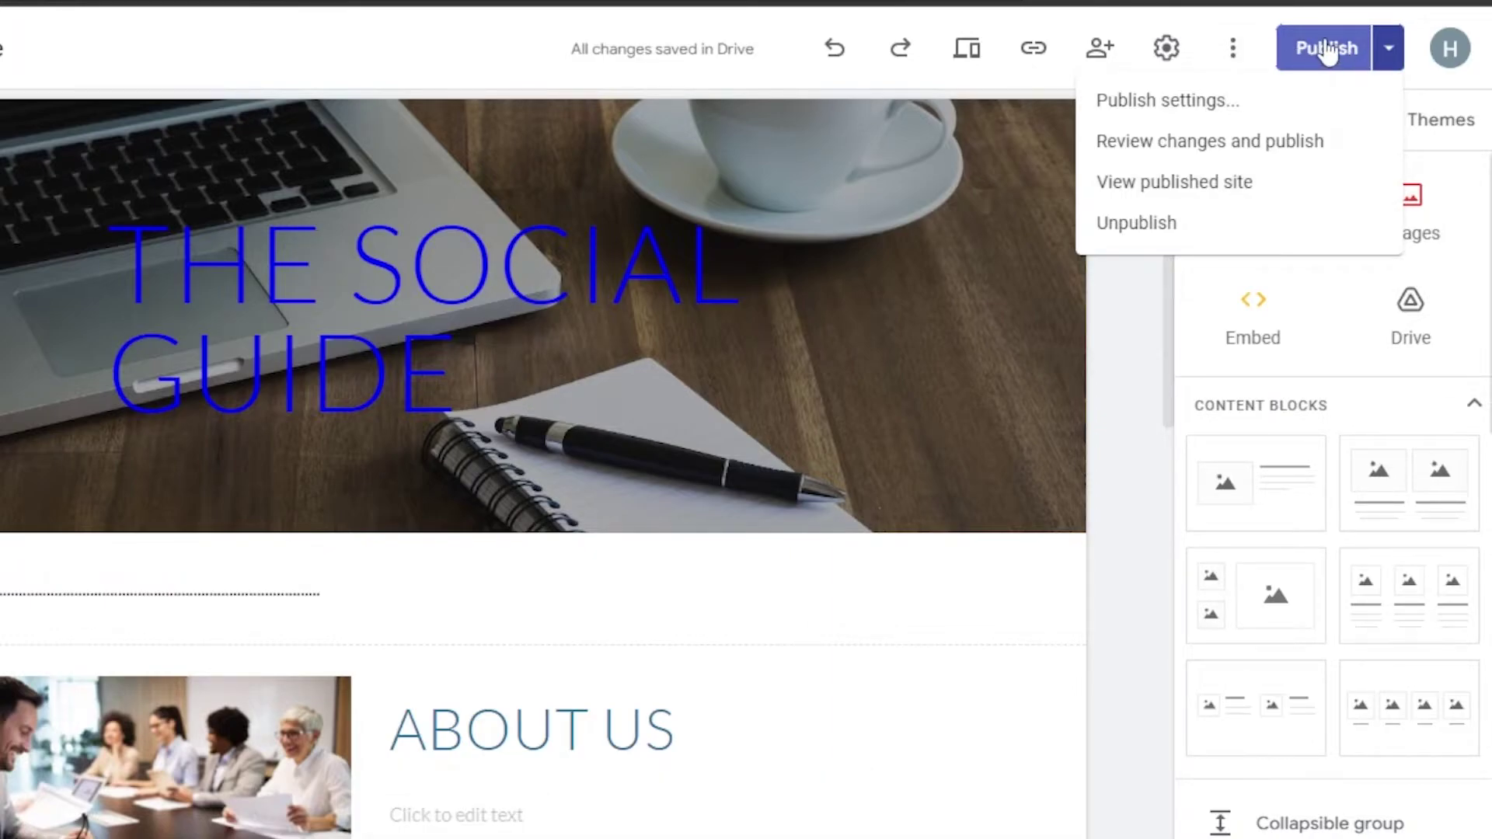
click(1233, 48)
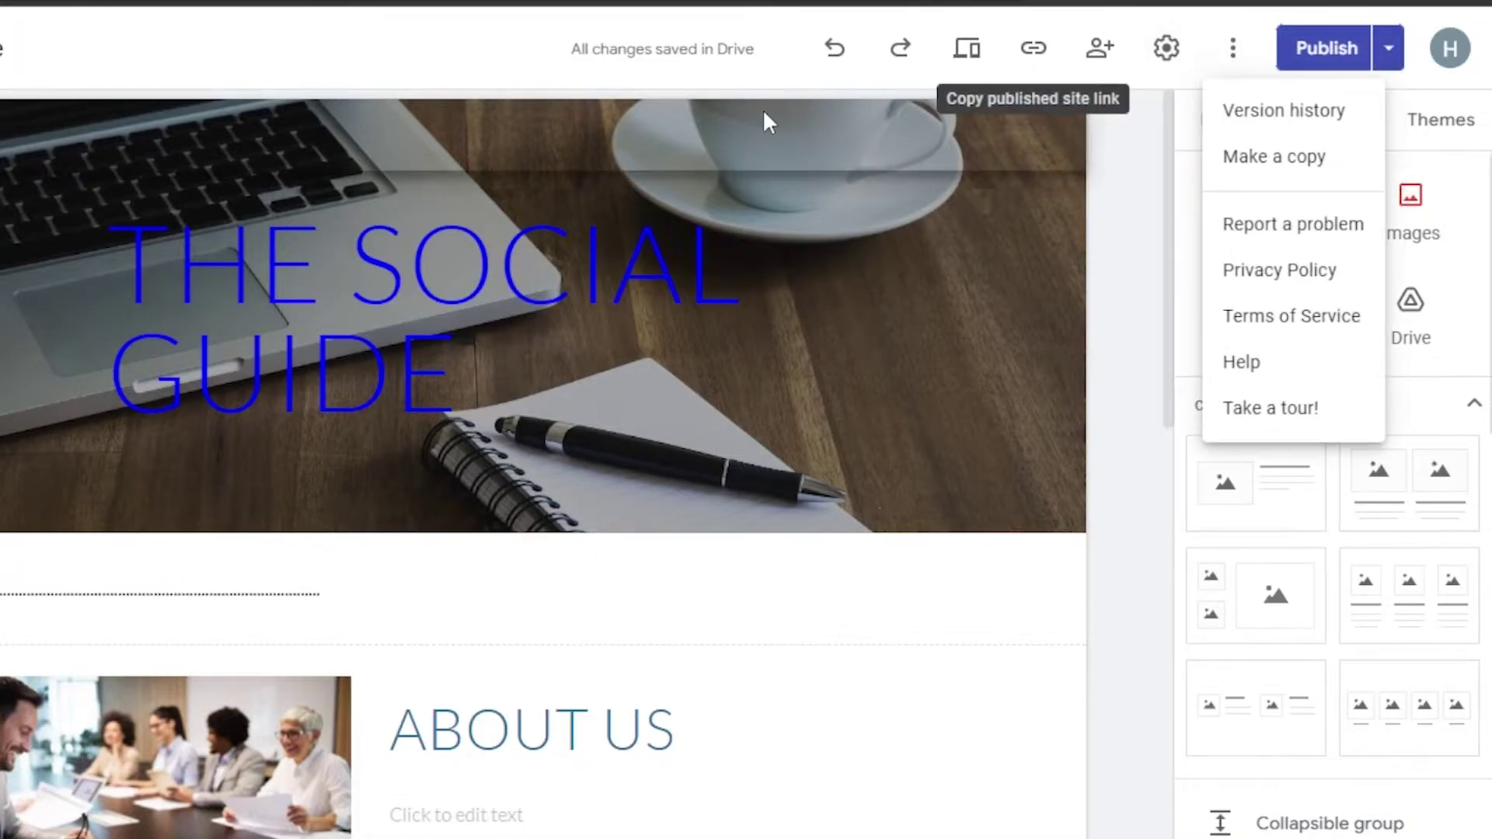
click(1118, 403)
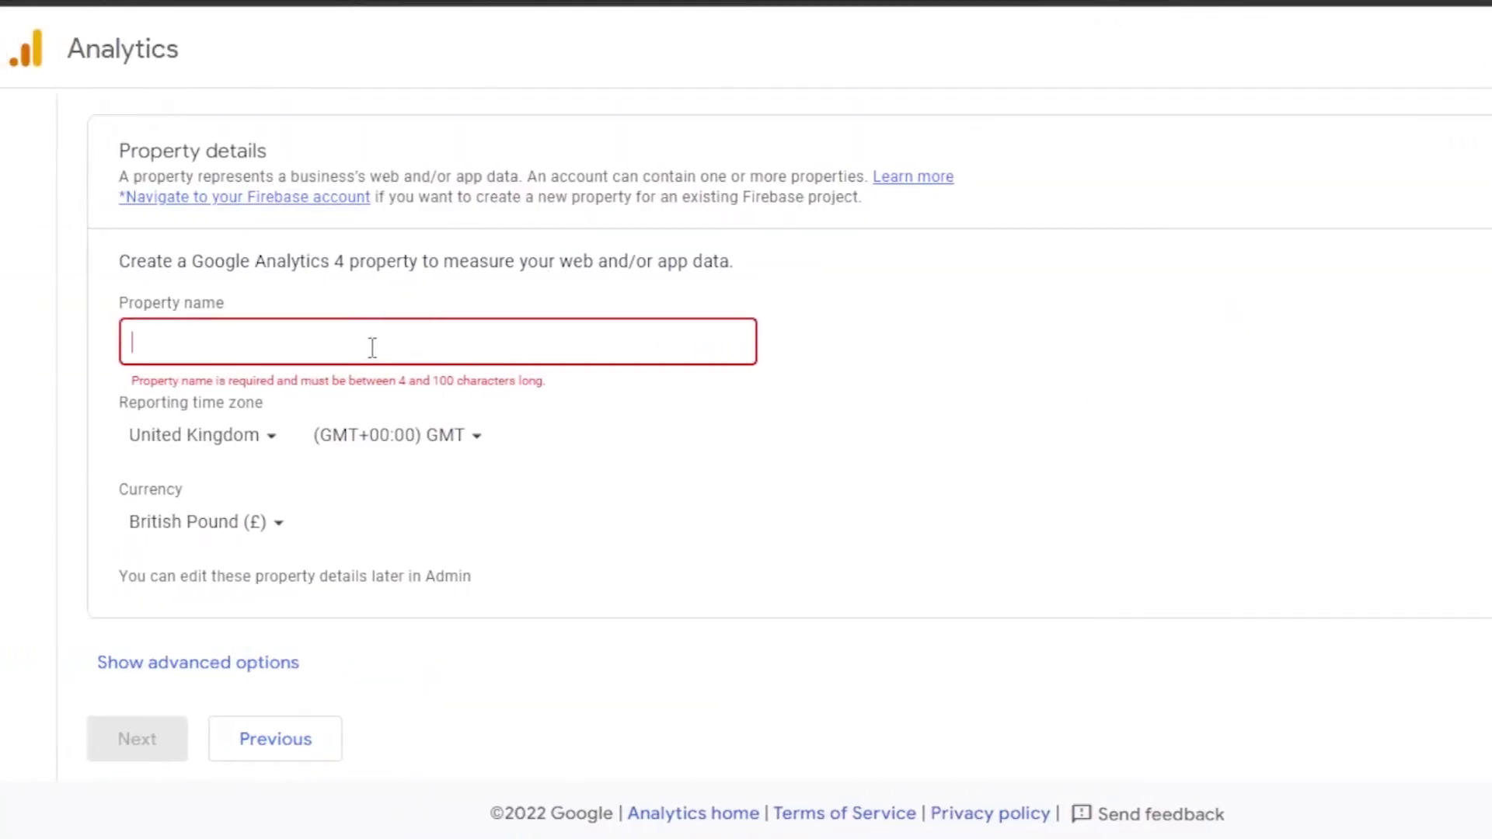
- Copy the published site link and paste it as the property name
click(389, 338)
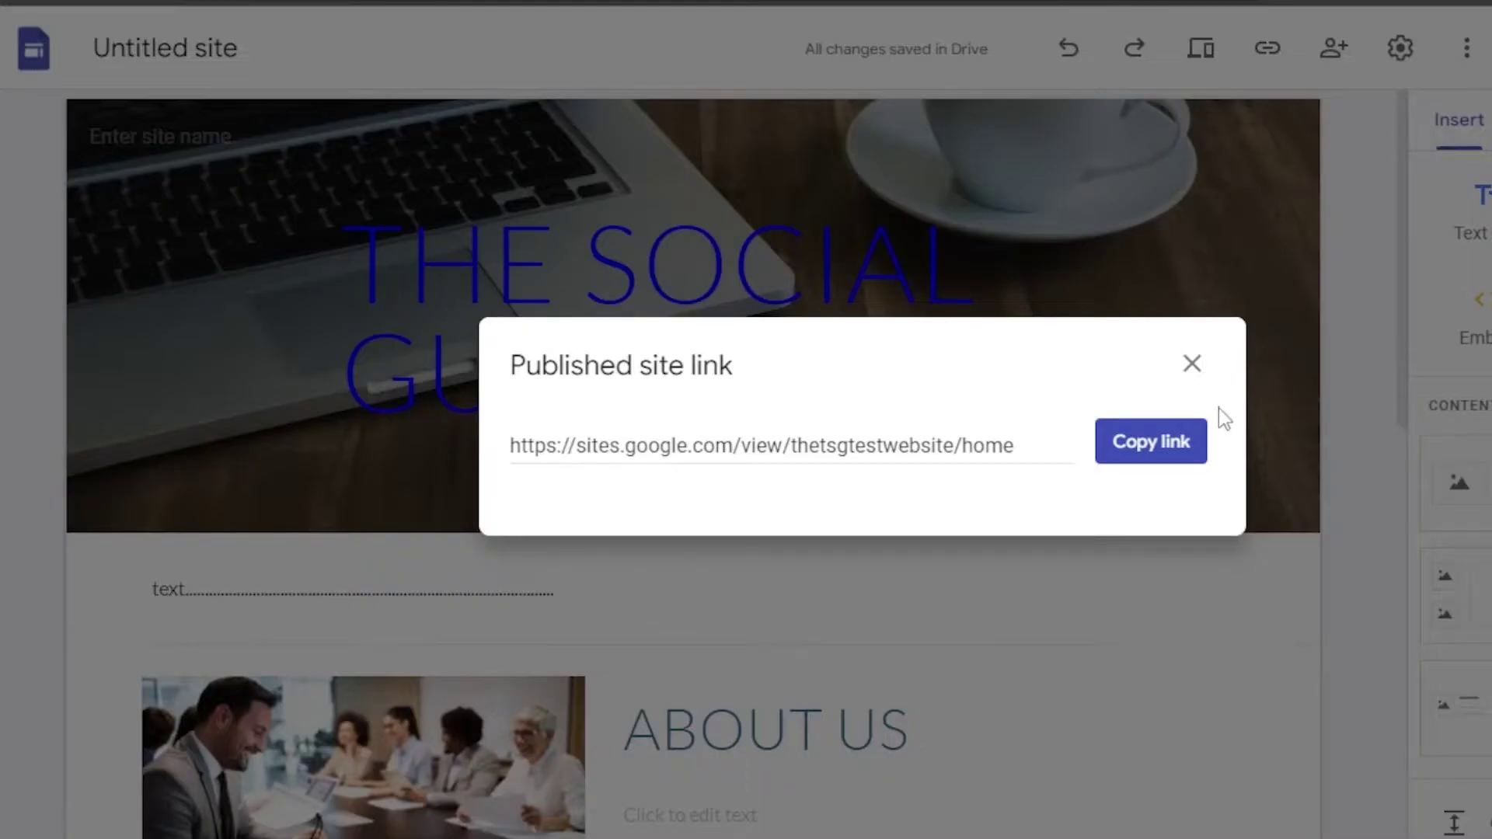
click(1158, 366)
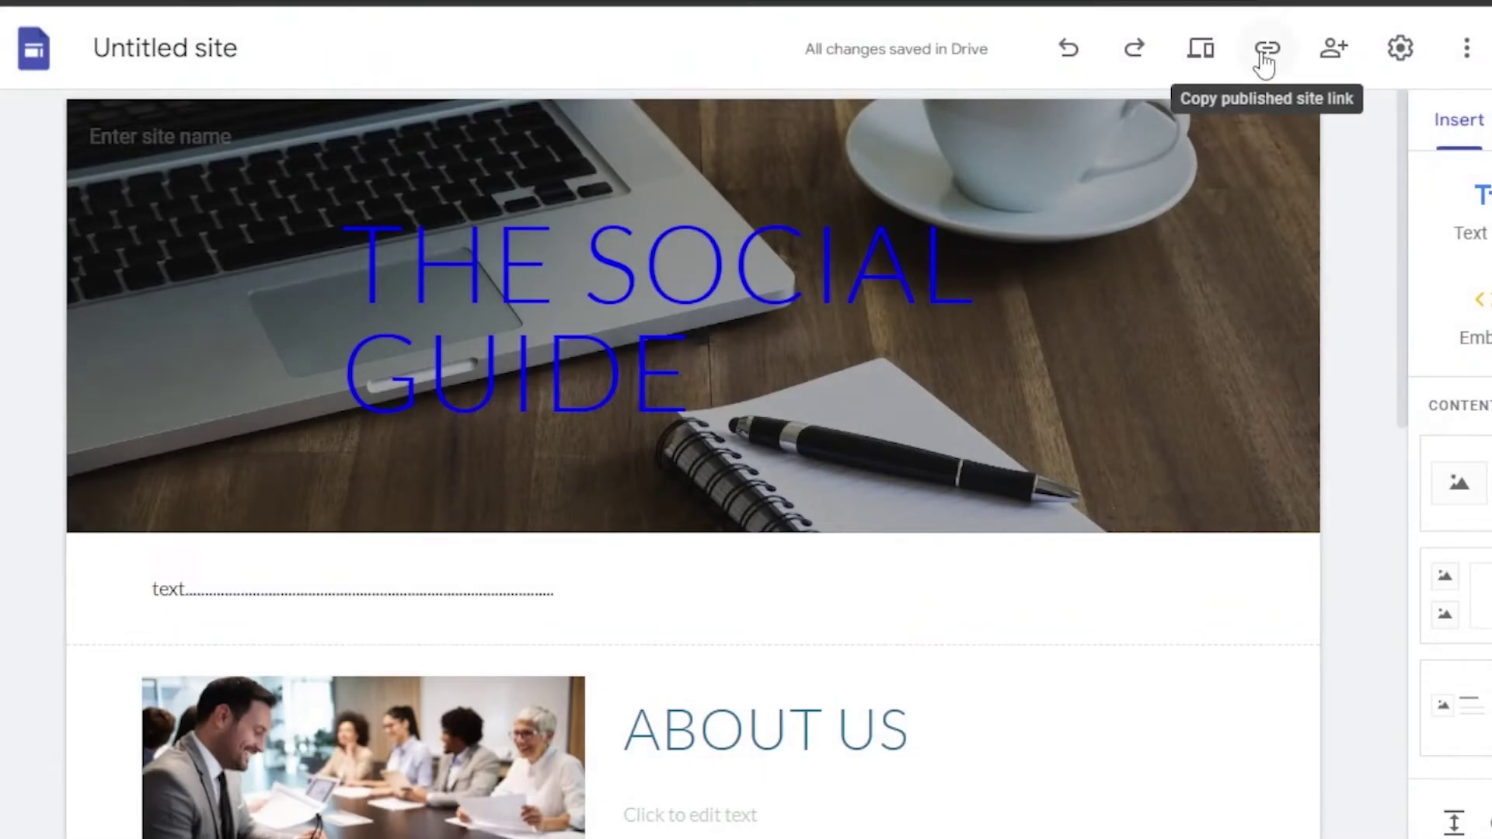
click(1262, 50)
click(1154, 440)
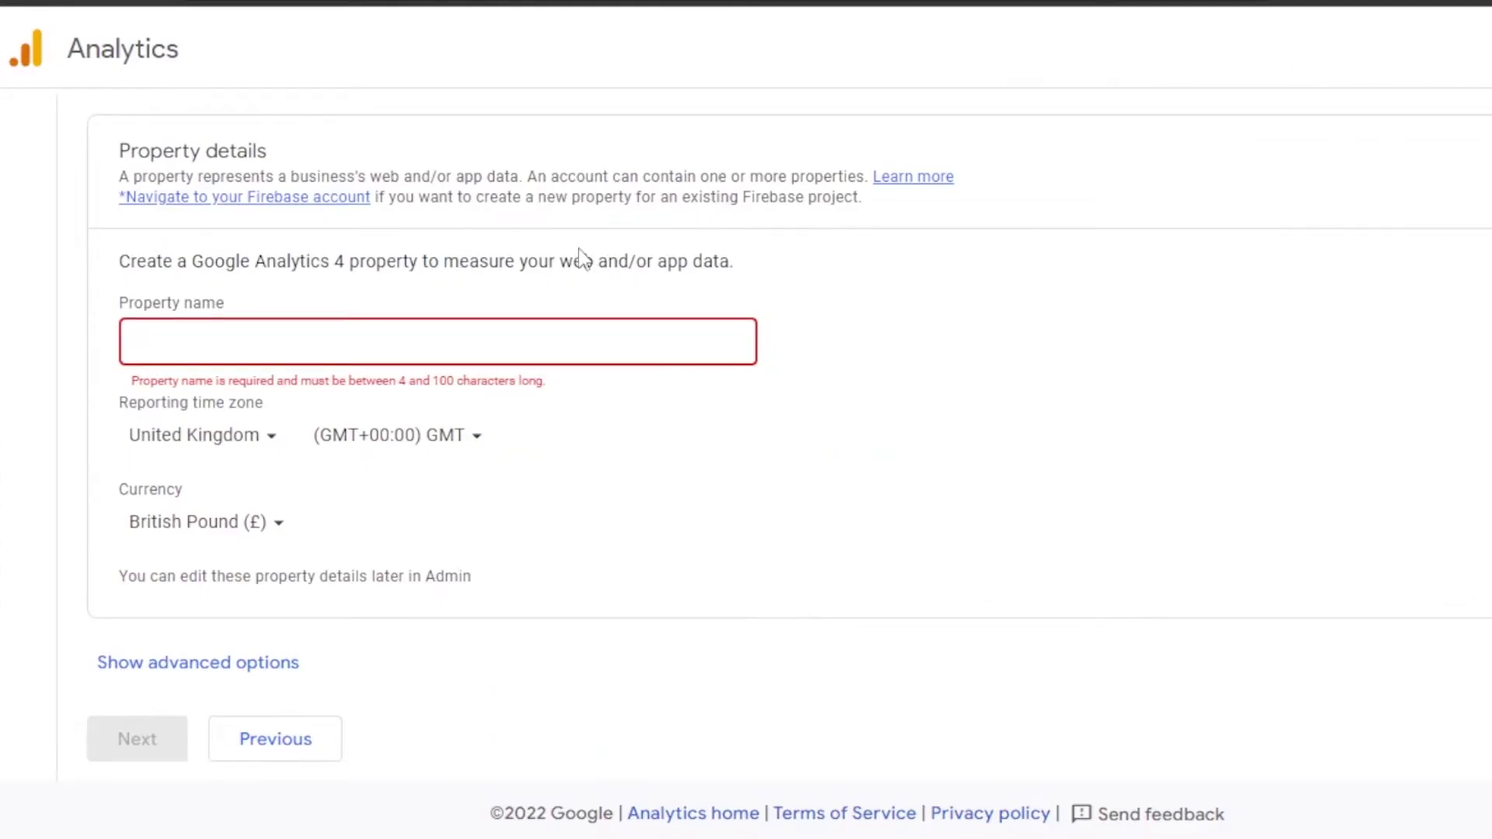
right_click(459, 339)
click(566, 538)
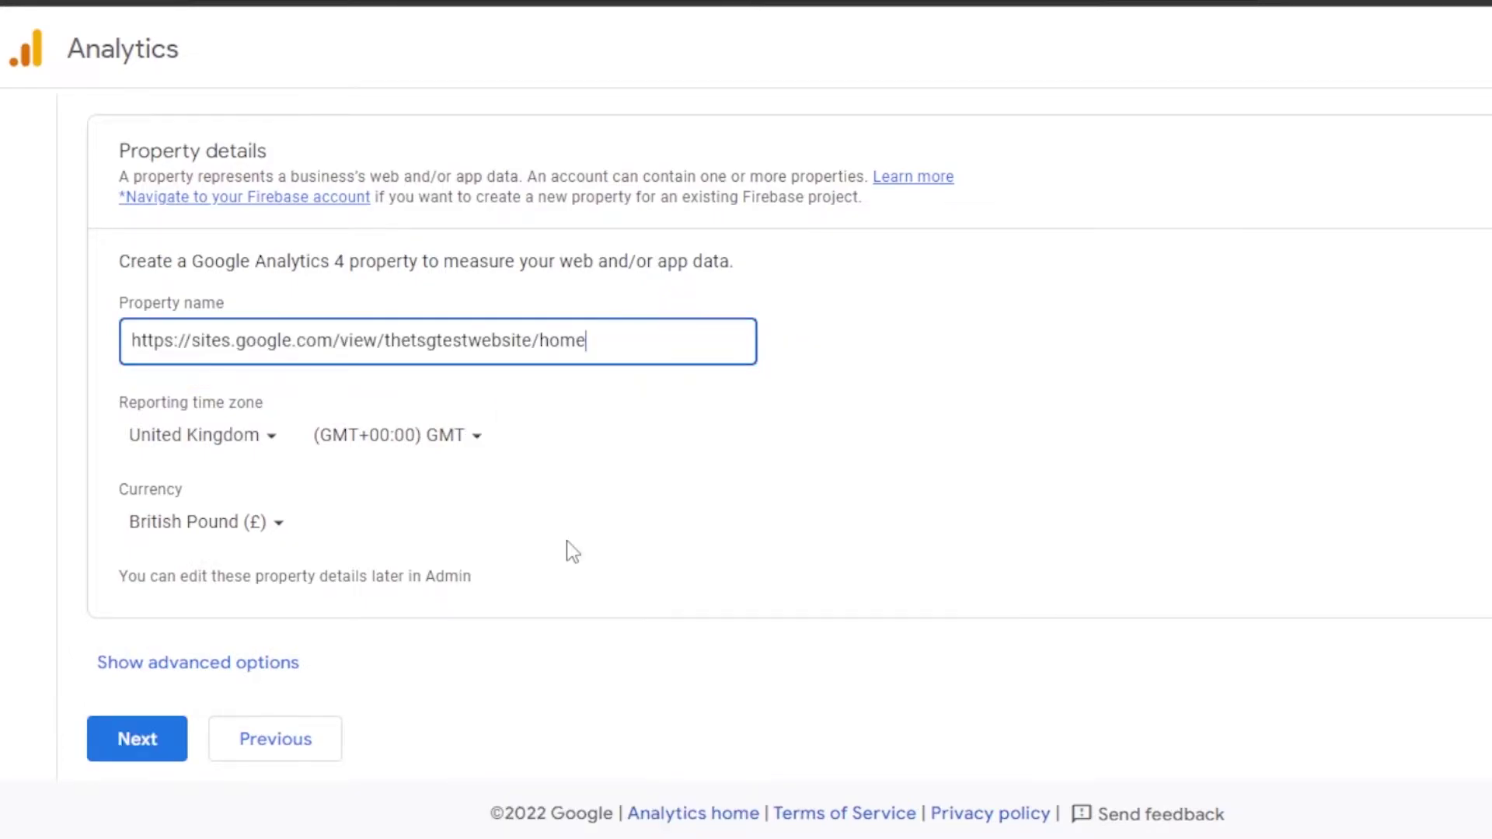
- Set the property currency to US Dollar ($) and continue to business information
scroll(793, 456, down, 2)
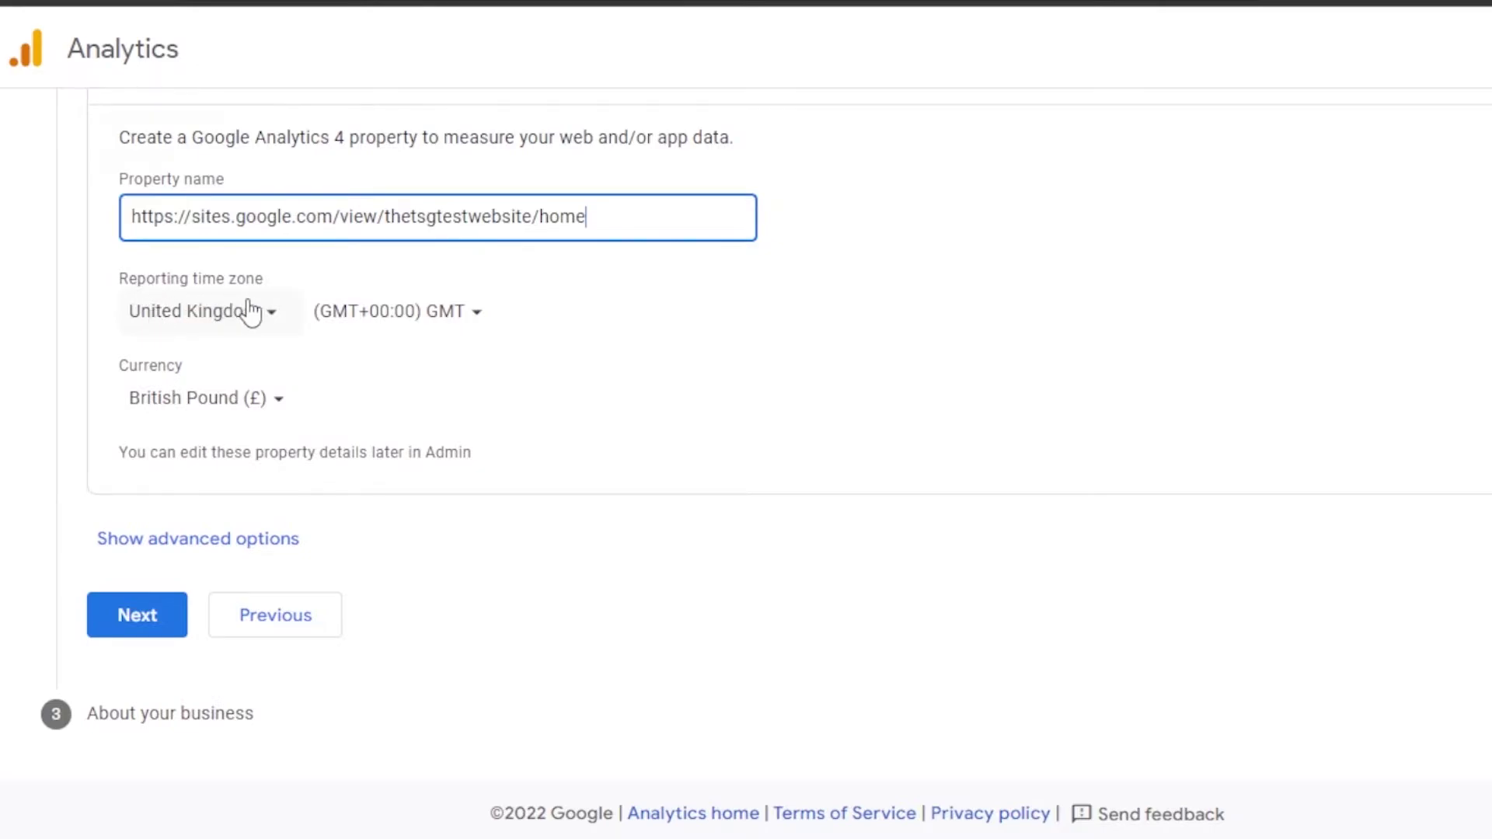
click(243, 400)
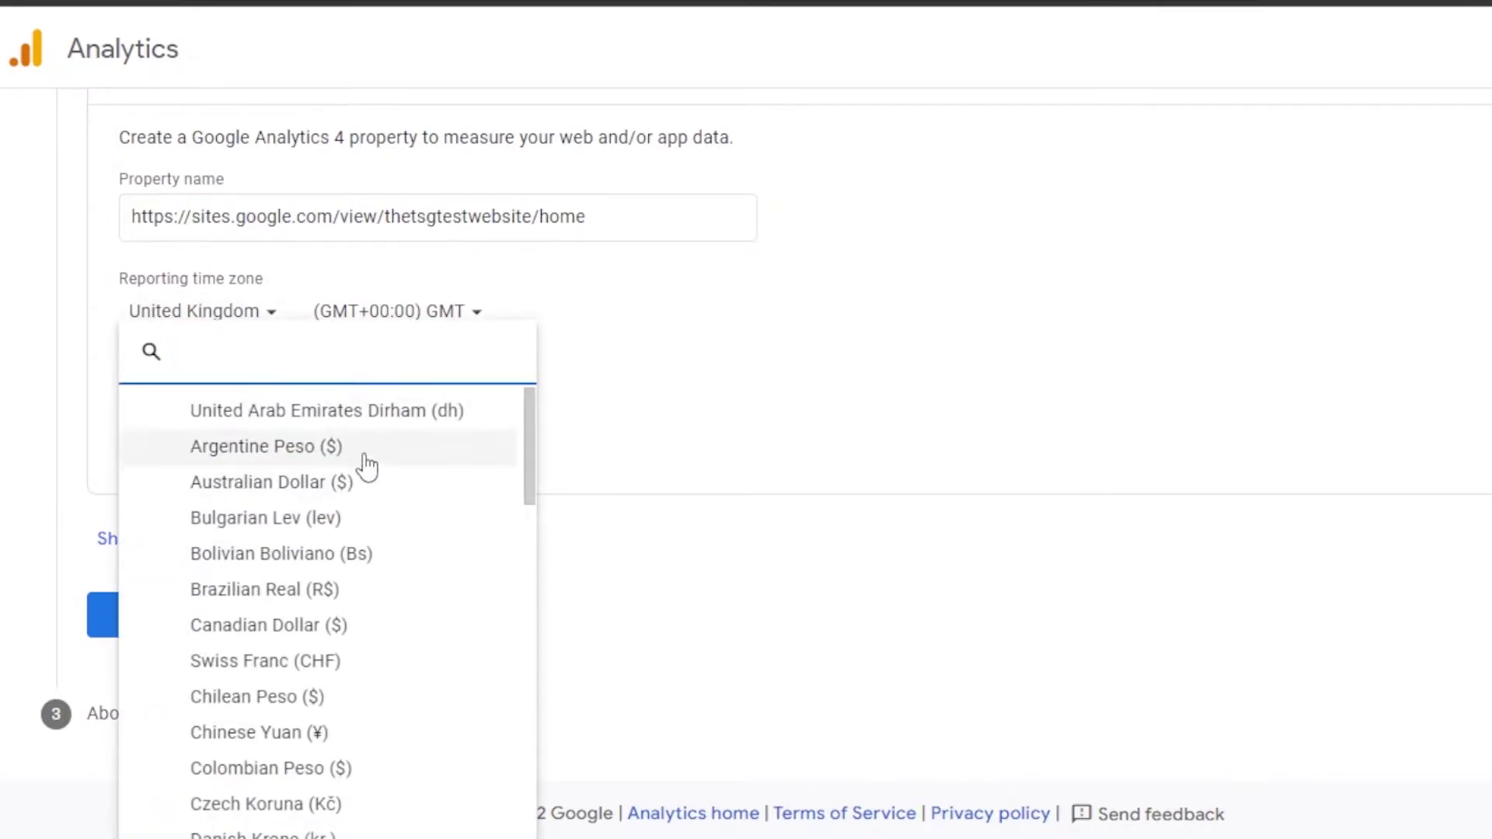
drag(528, 489, 538, 786)
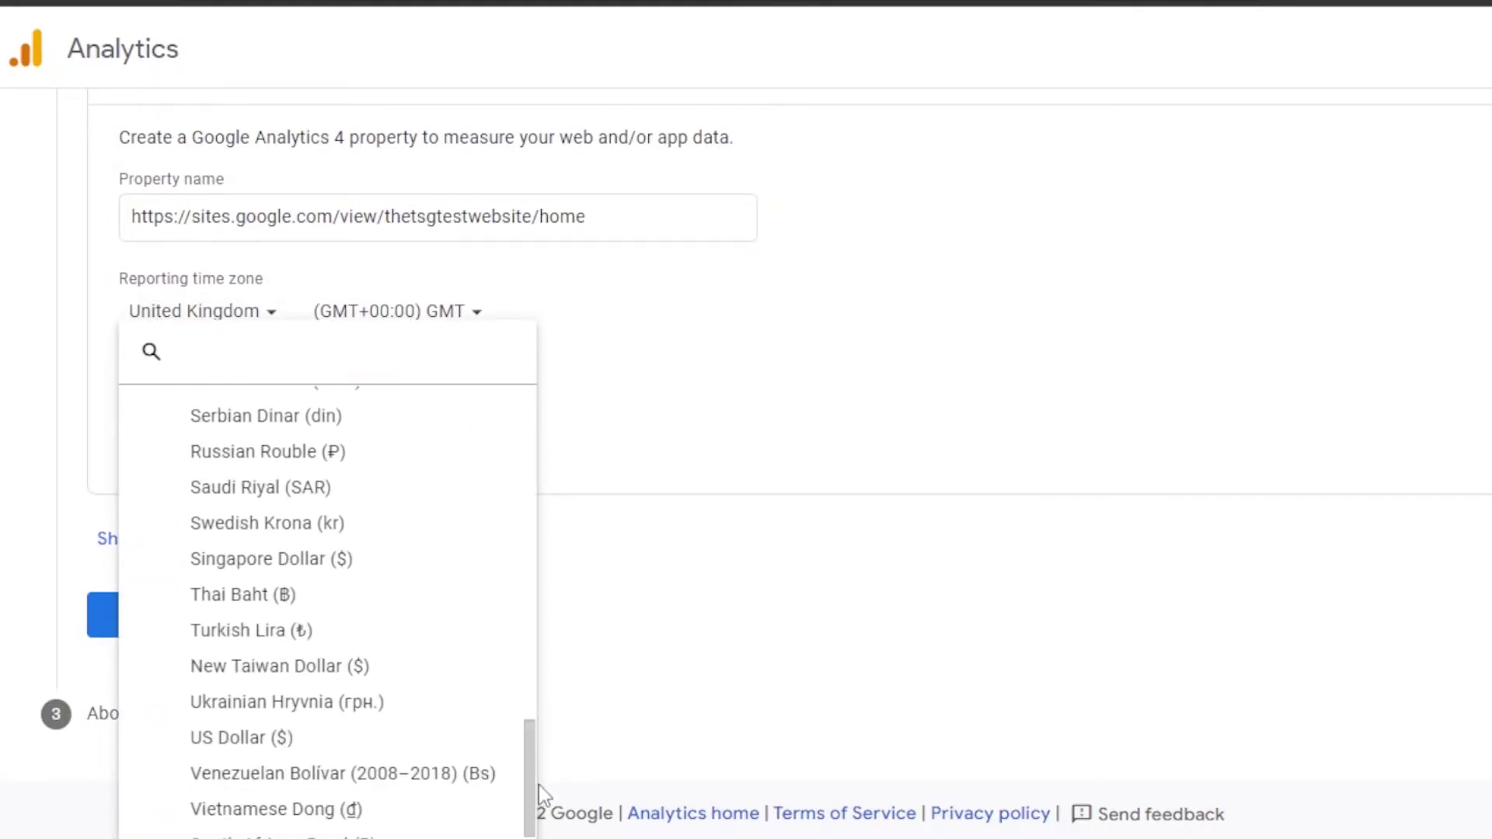
click(233, 736)
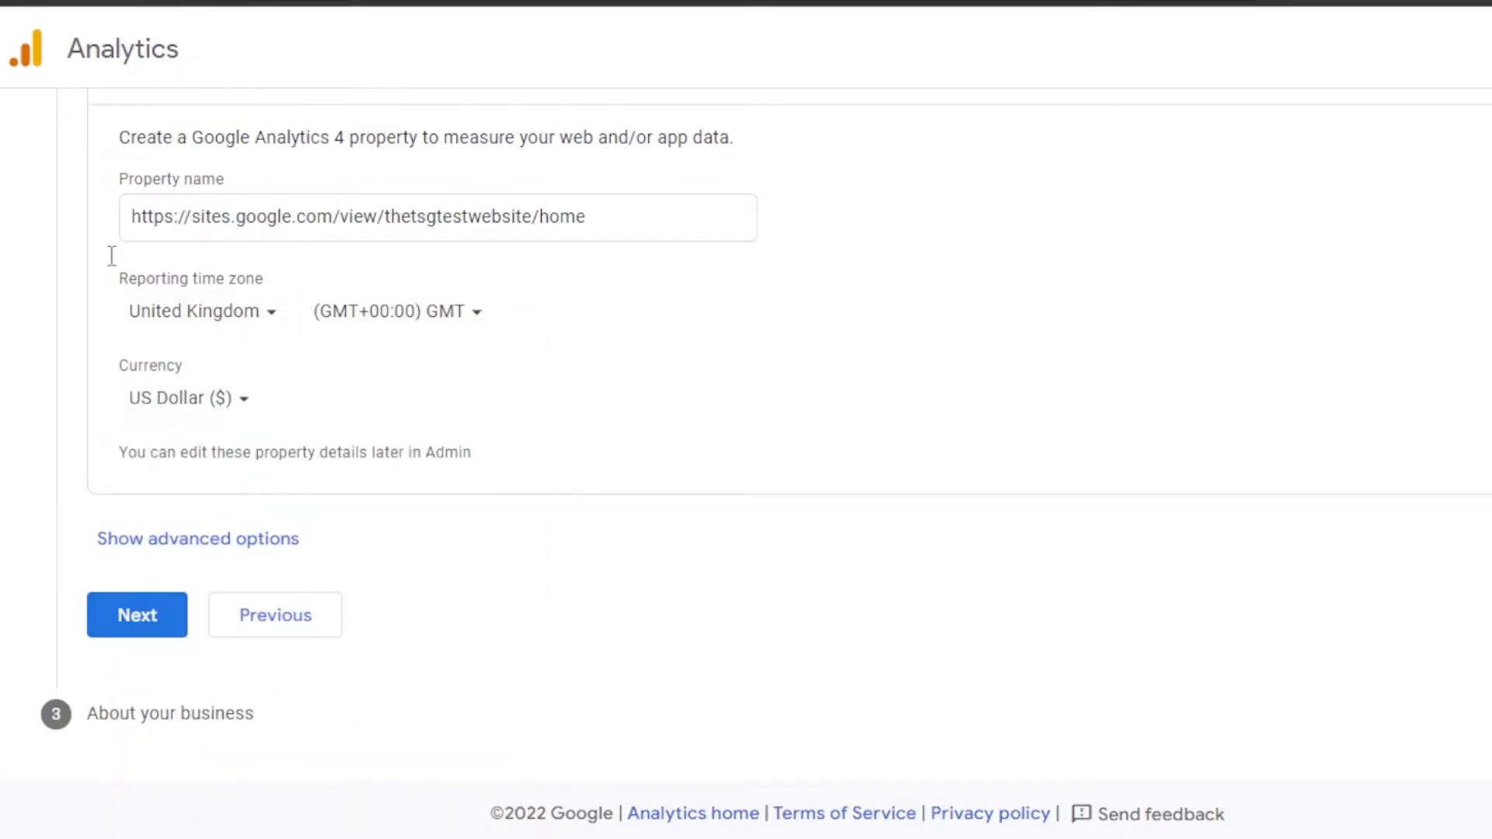
click(134, 616)
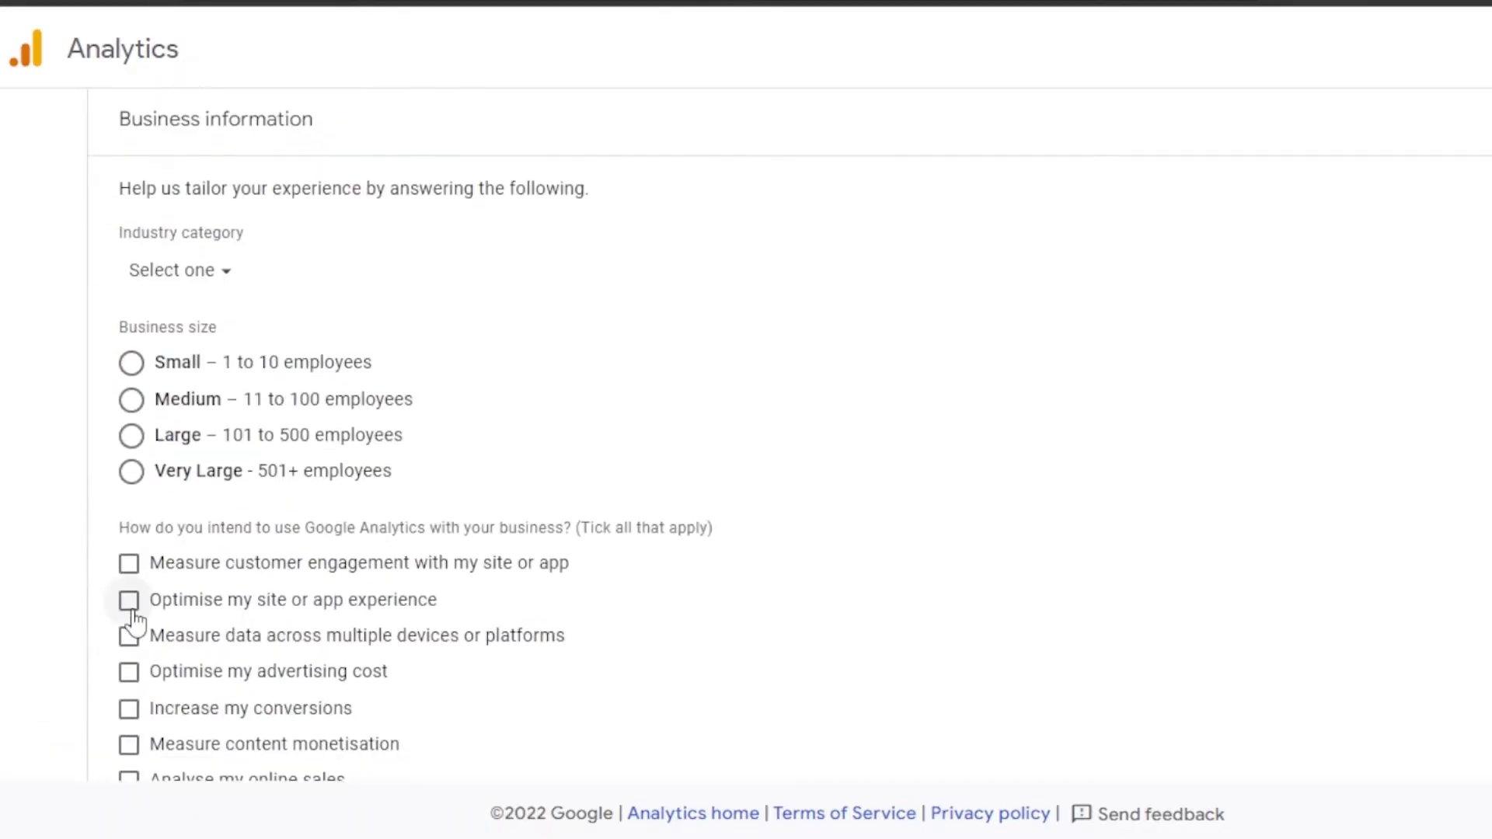
- Set the industry category to Computers & Electronics and the business size to Small
scroll(777, 447, down, 2)
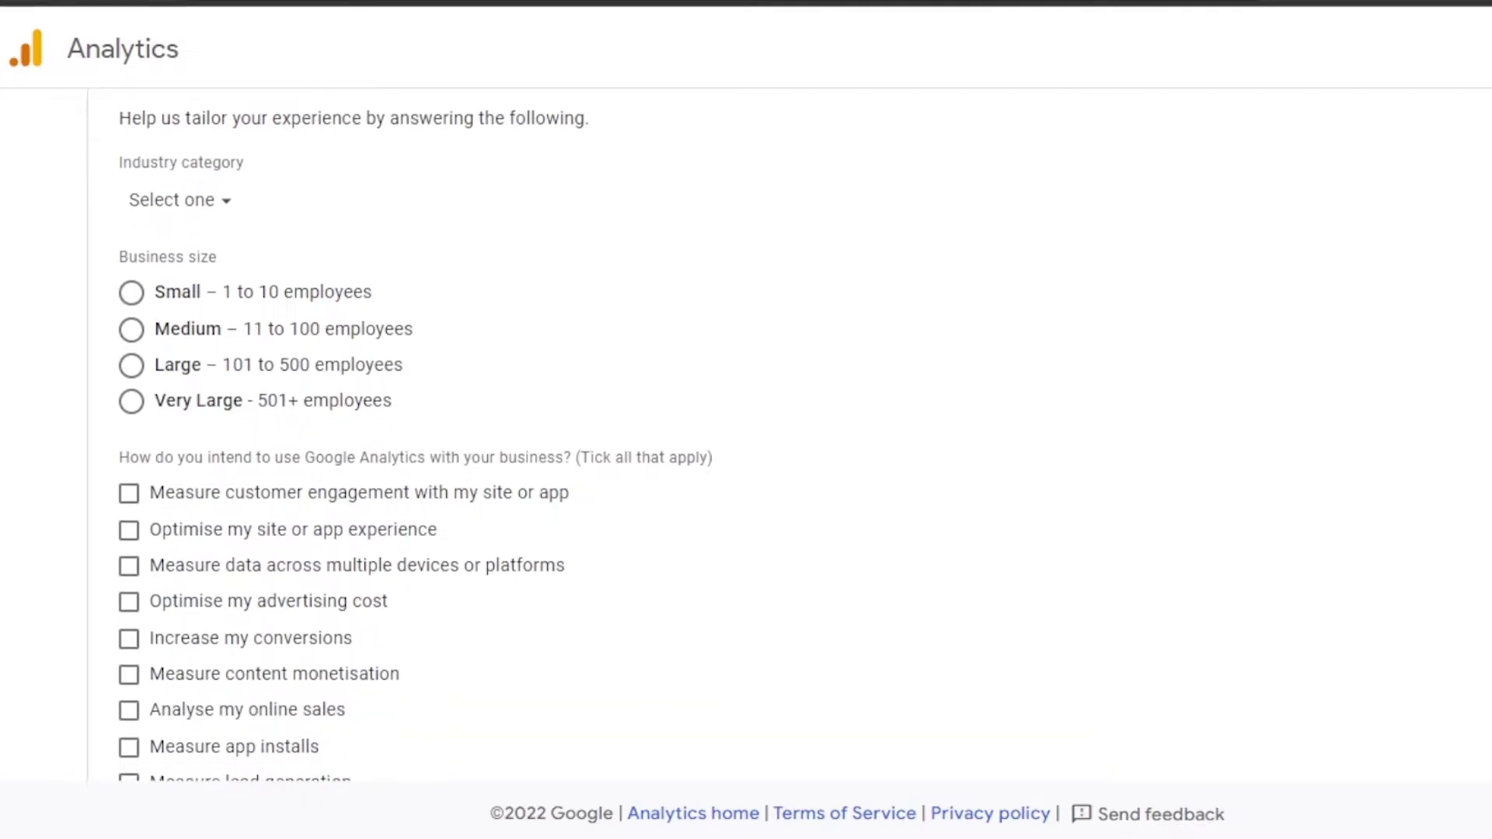
scroll(777, 447, up, 3)
scroll(746, 436, down, 4)
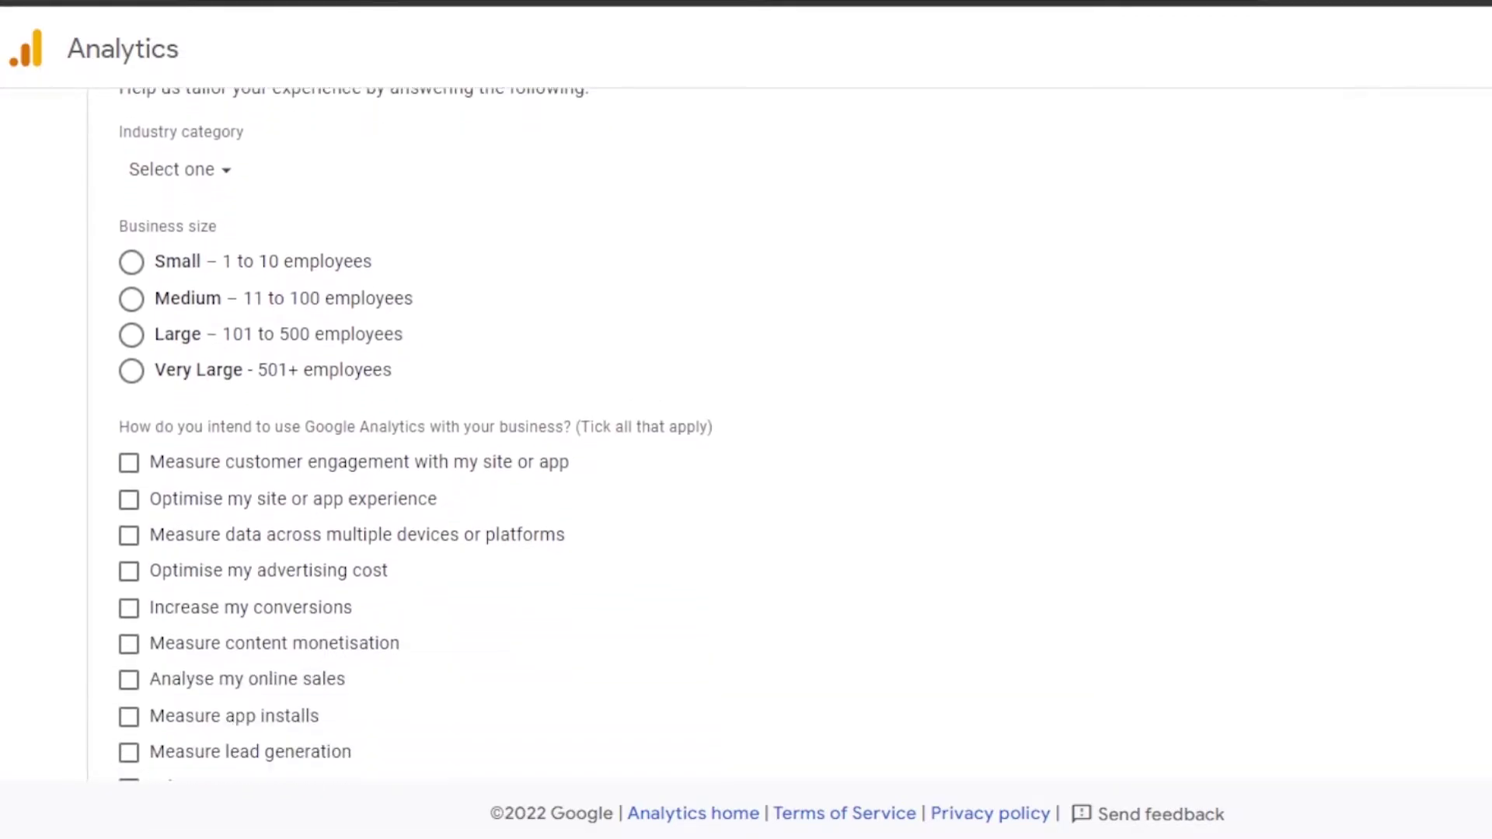
scroll(746, 435, up, 3)
scroll(430, 137, down, 1)
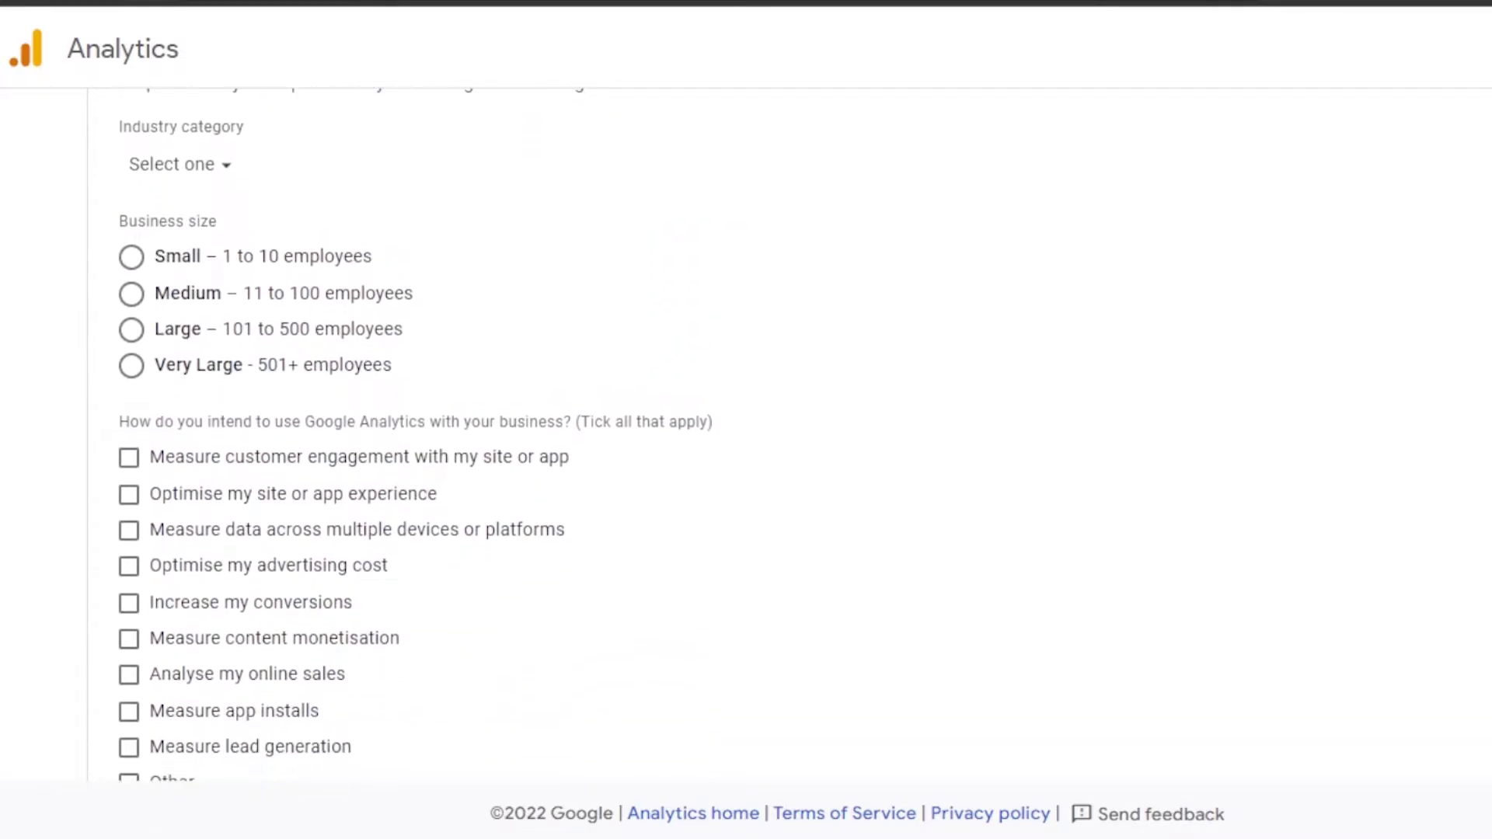
scroll(430, 137, up, 1)
click(190, 210)
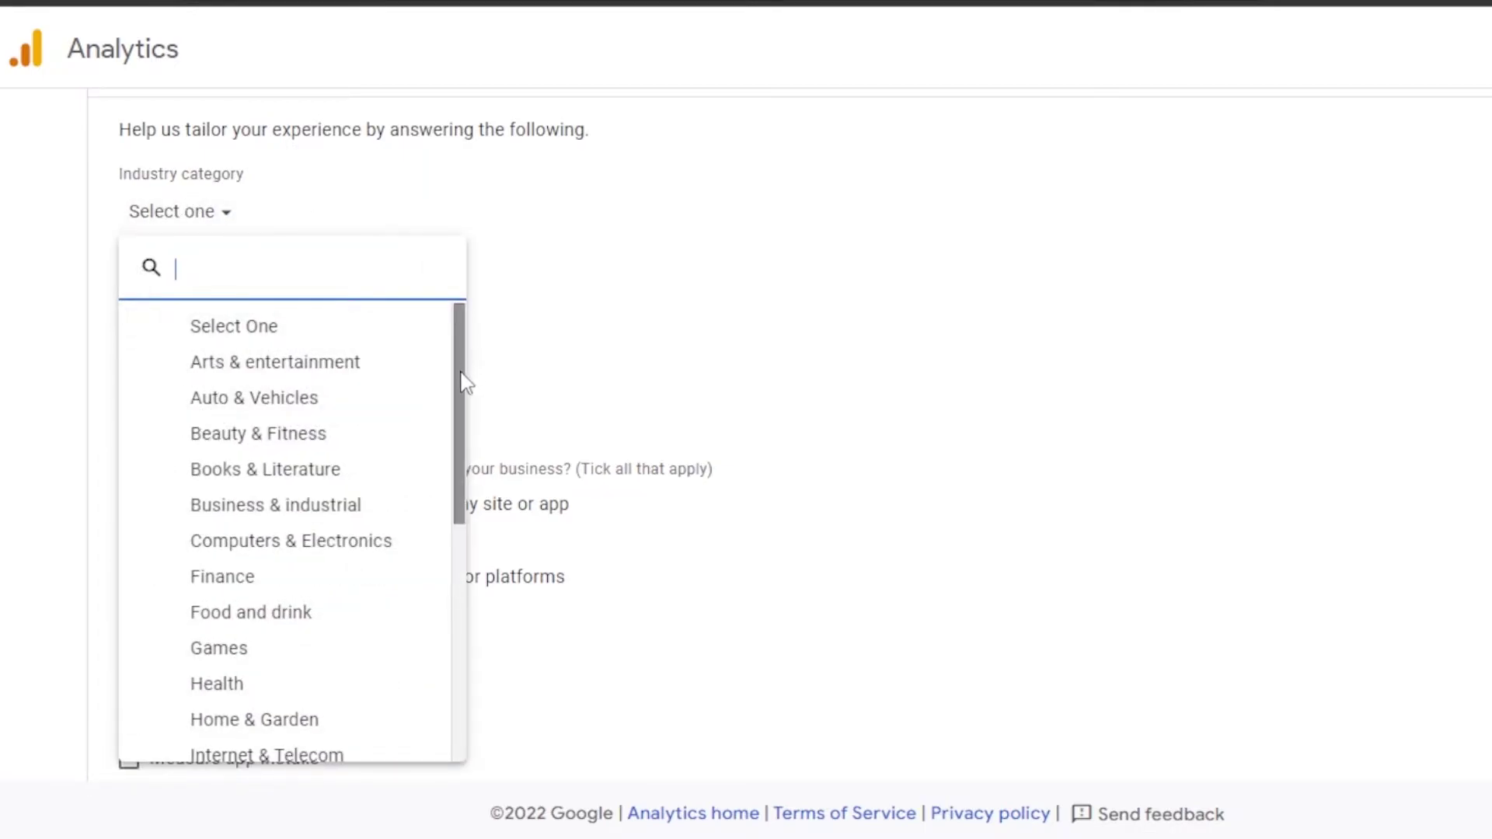
drag(464, 381, 460, 593)
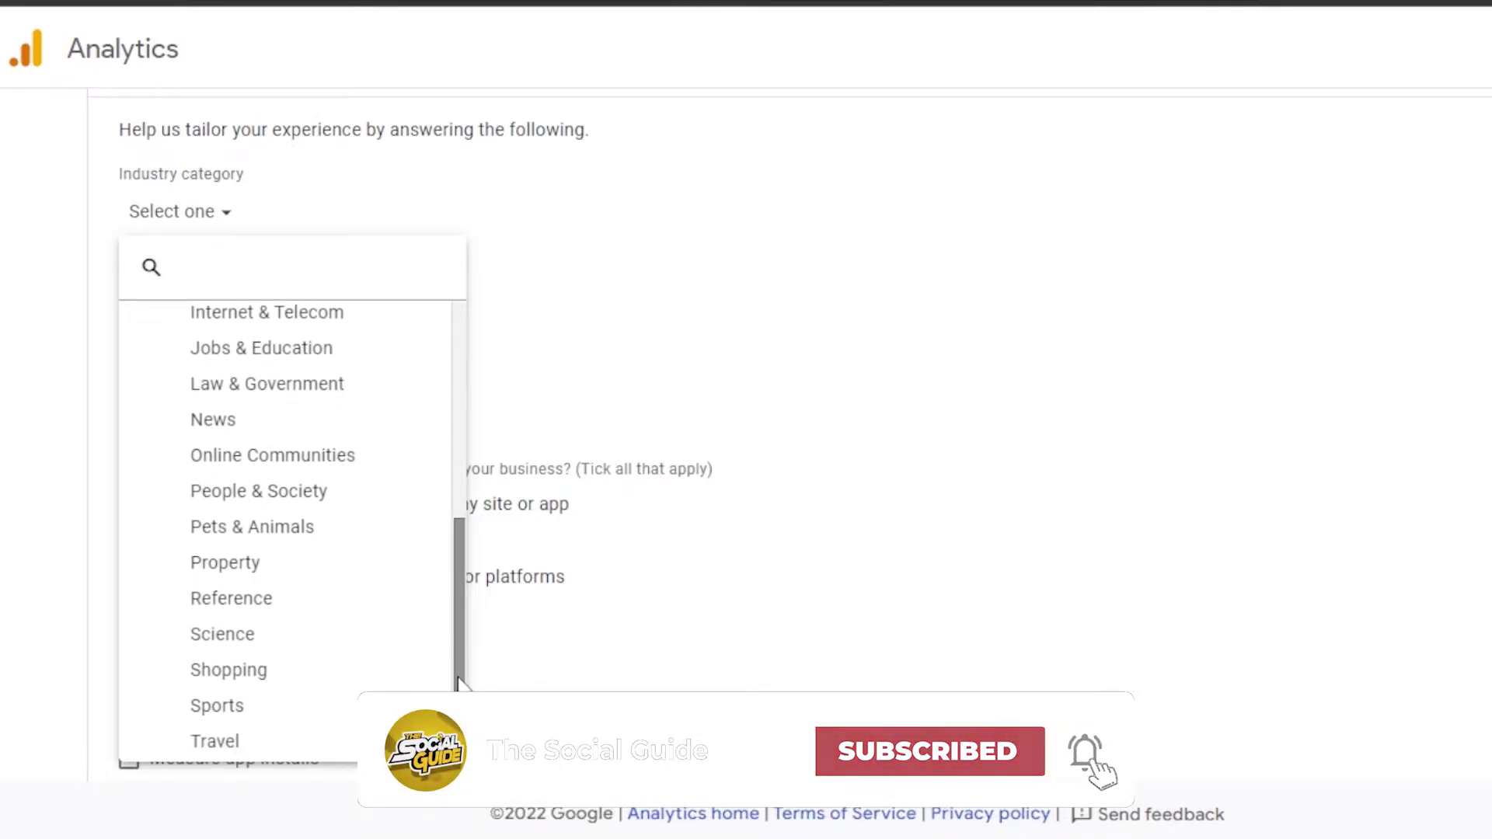
scroll(453, 623, up, 3)
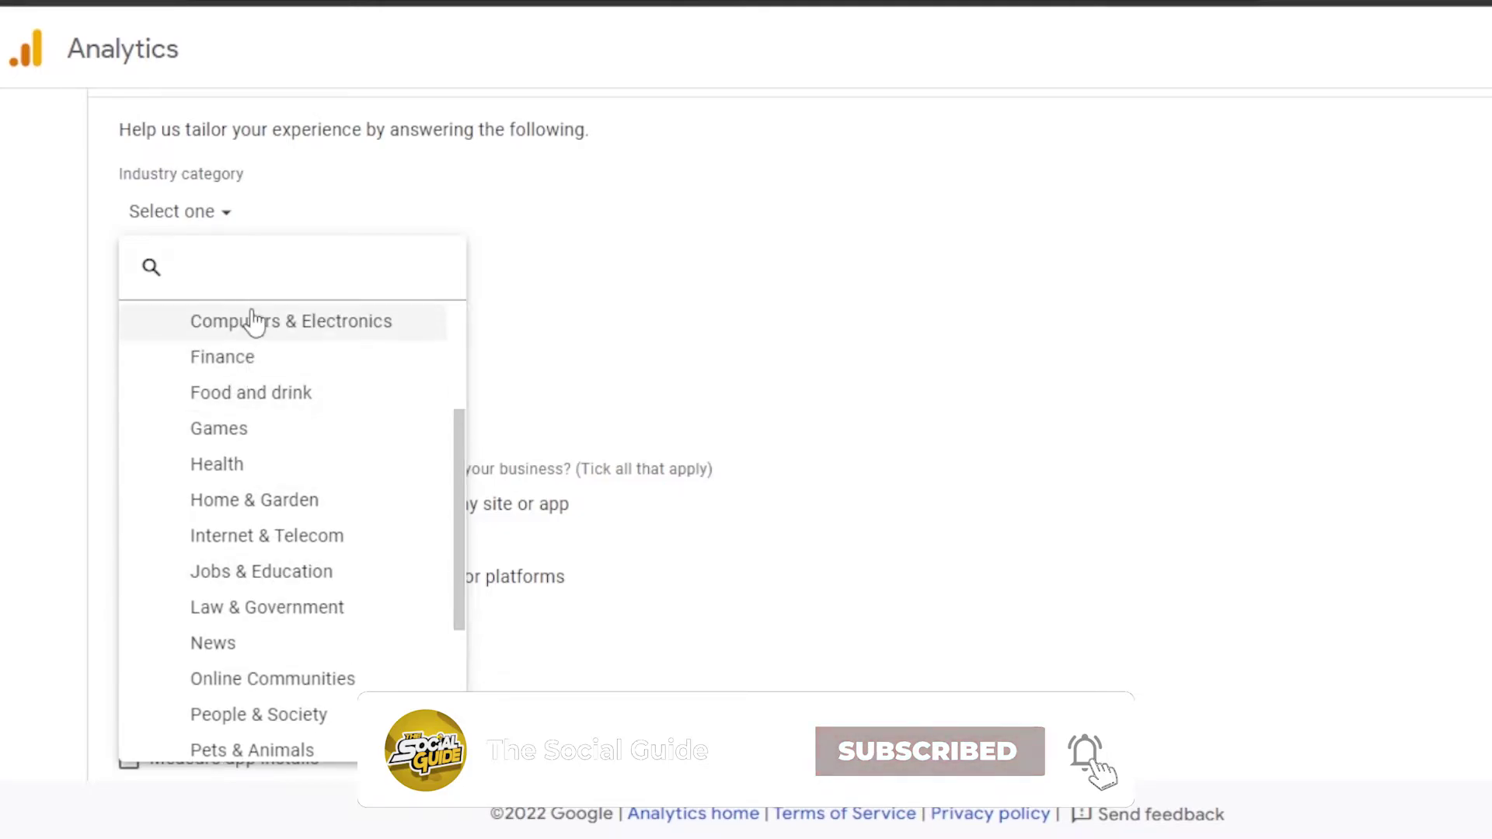
click(254, 321)
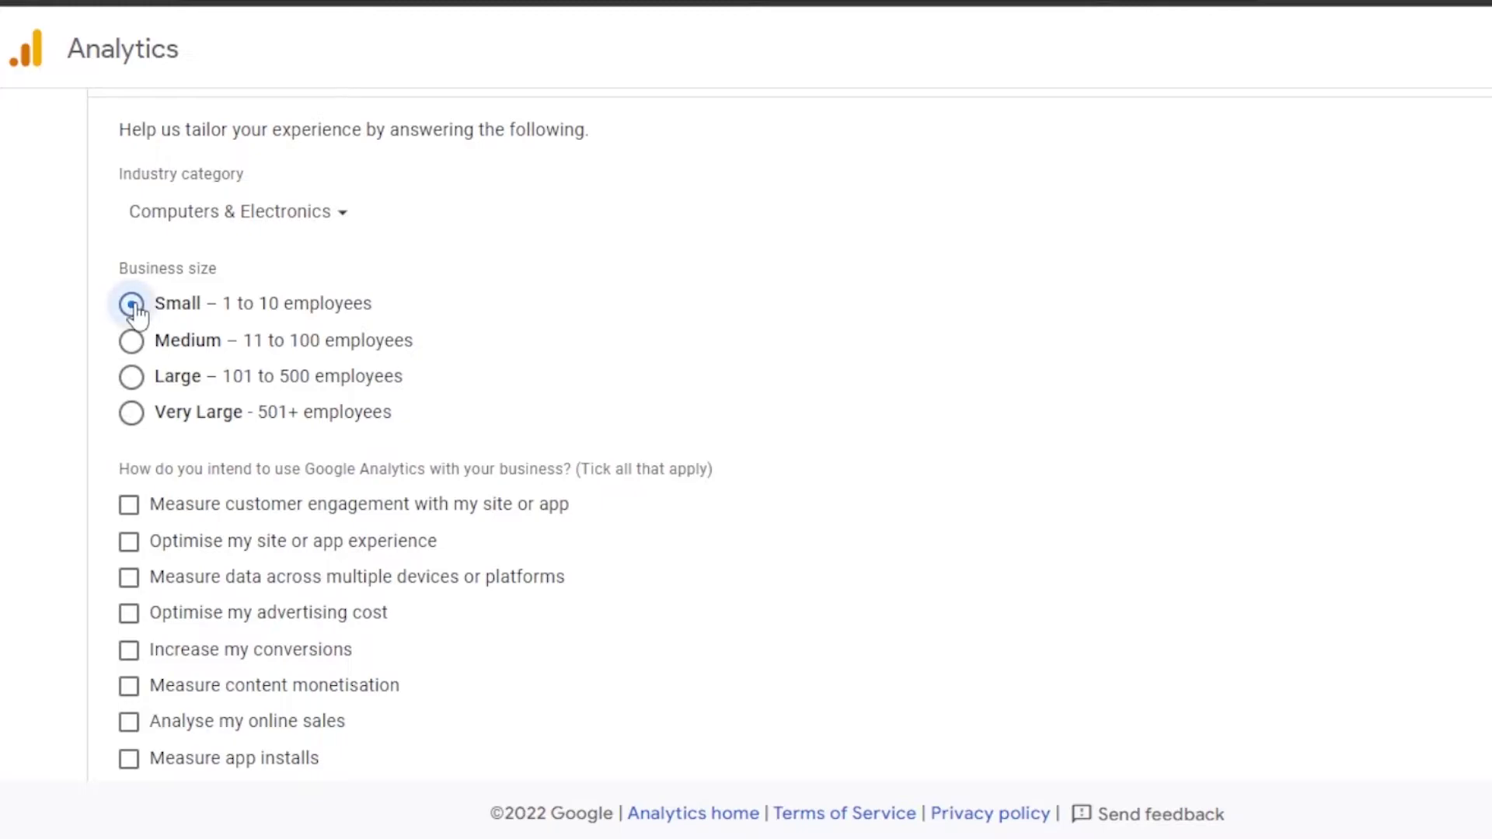
click(180, 384)
click(130, 307)
- Tick engagement, experience optimisation, multi-device, conversions, monetisation and lead-generation uses, leaving online sales unticked
scroll(791, 439, down, 2)
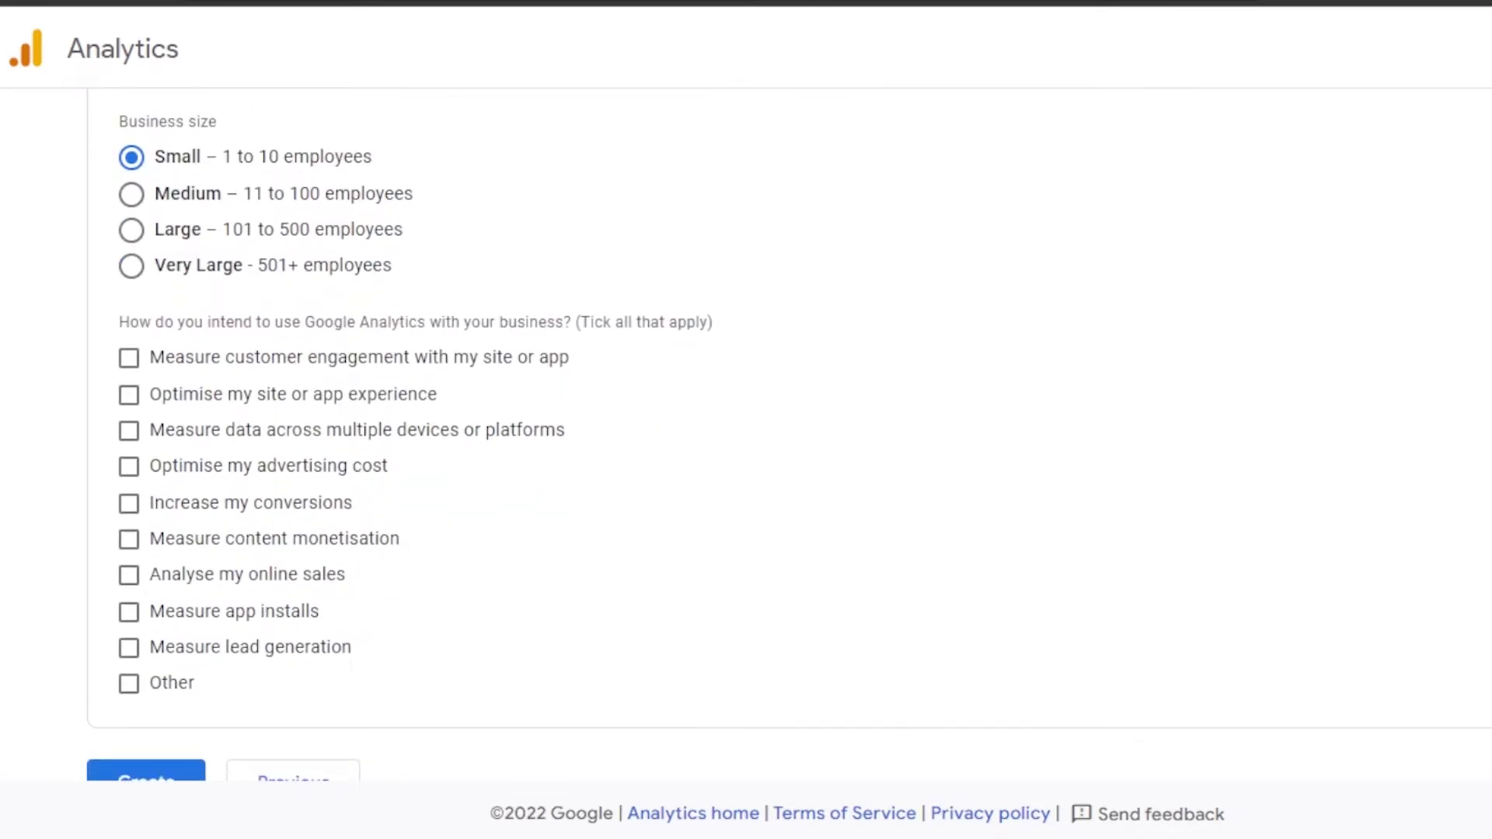
scroll(1132, 429, down, 1)
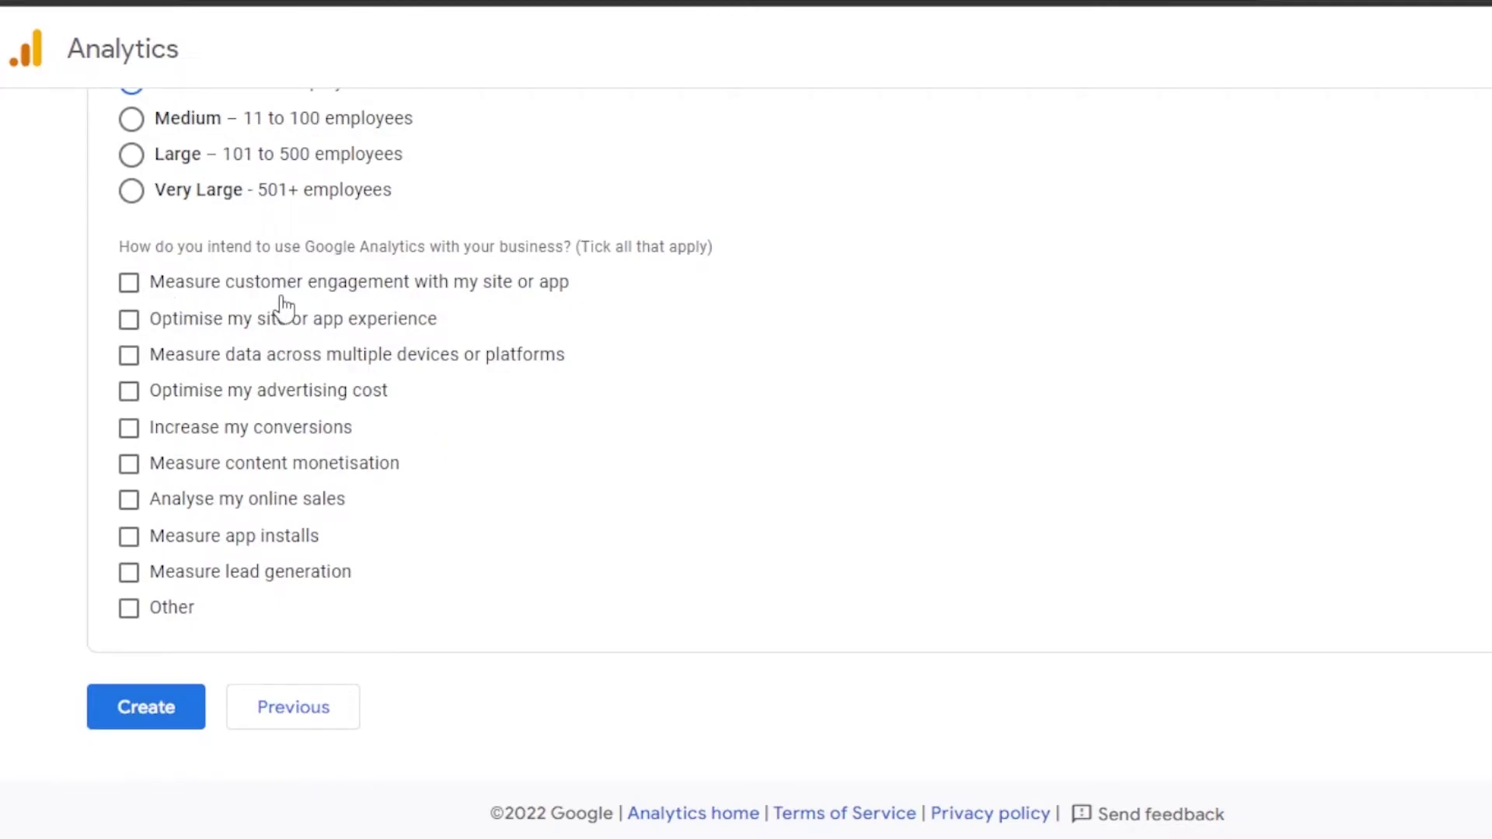
click(131, 285)
click(130, 322)
click(129, 362)
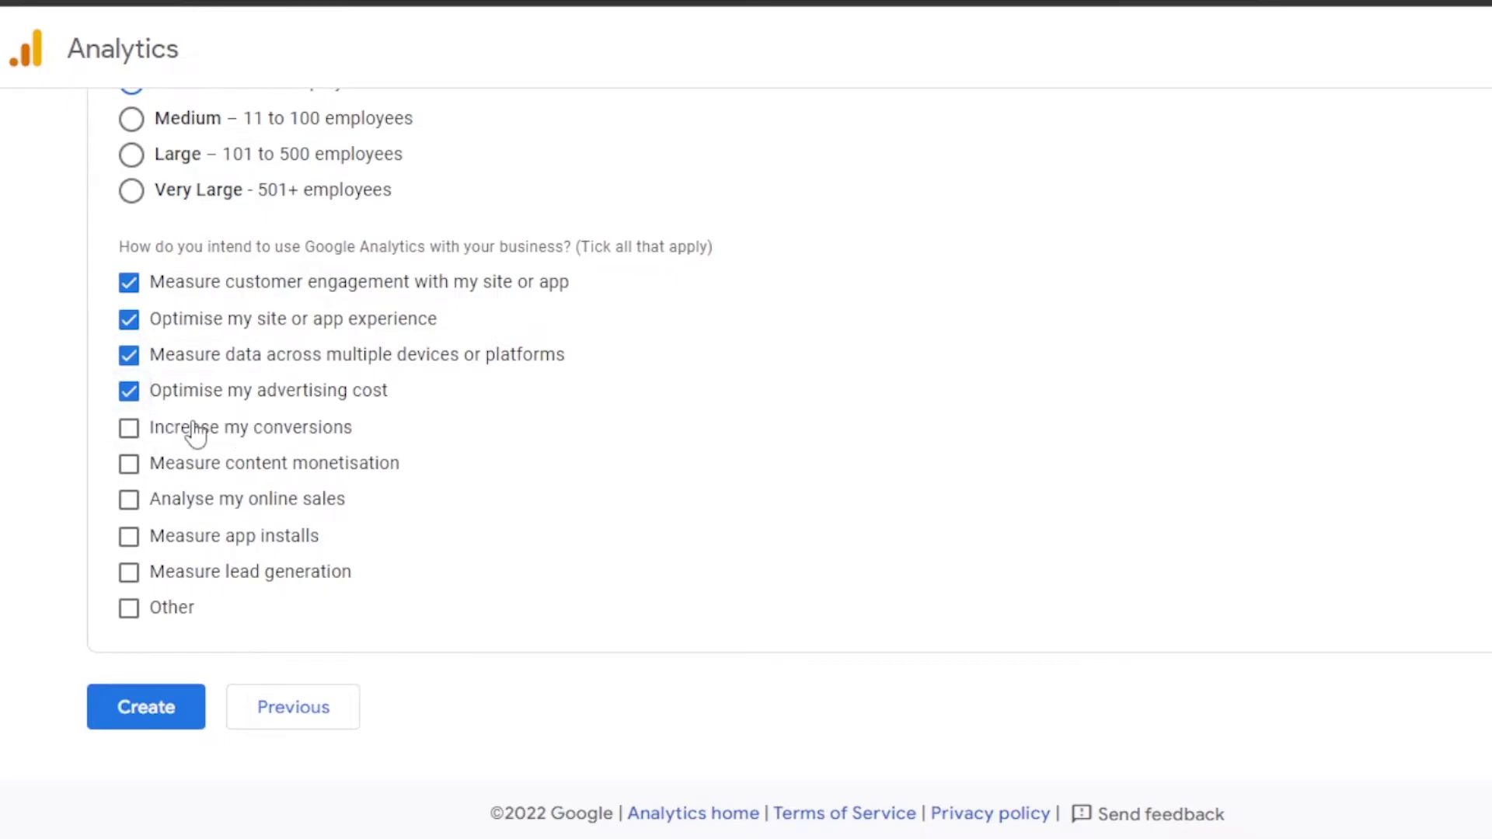
click(128, 428)
click(130, 470)
click(130, 509)
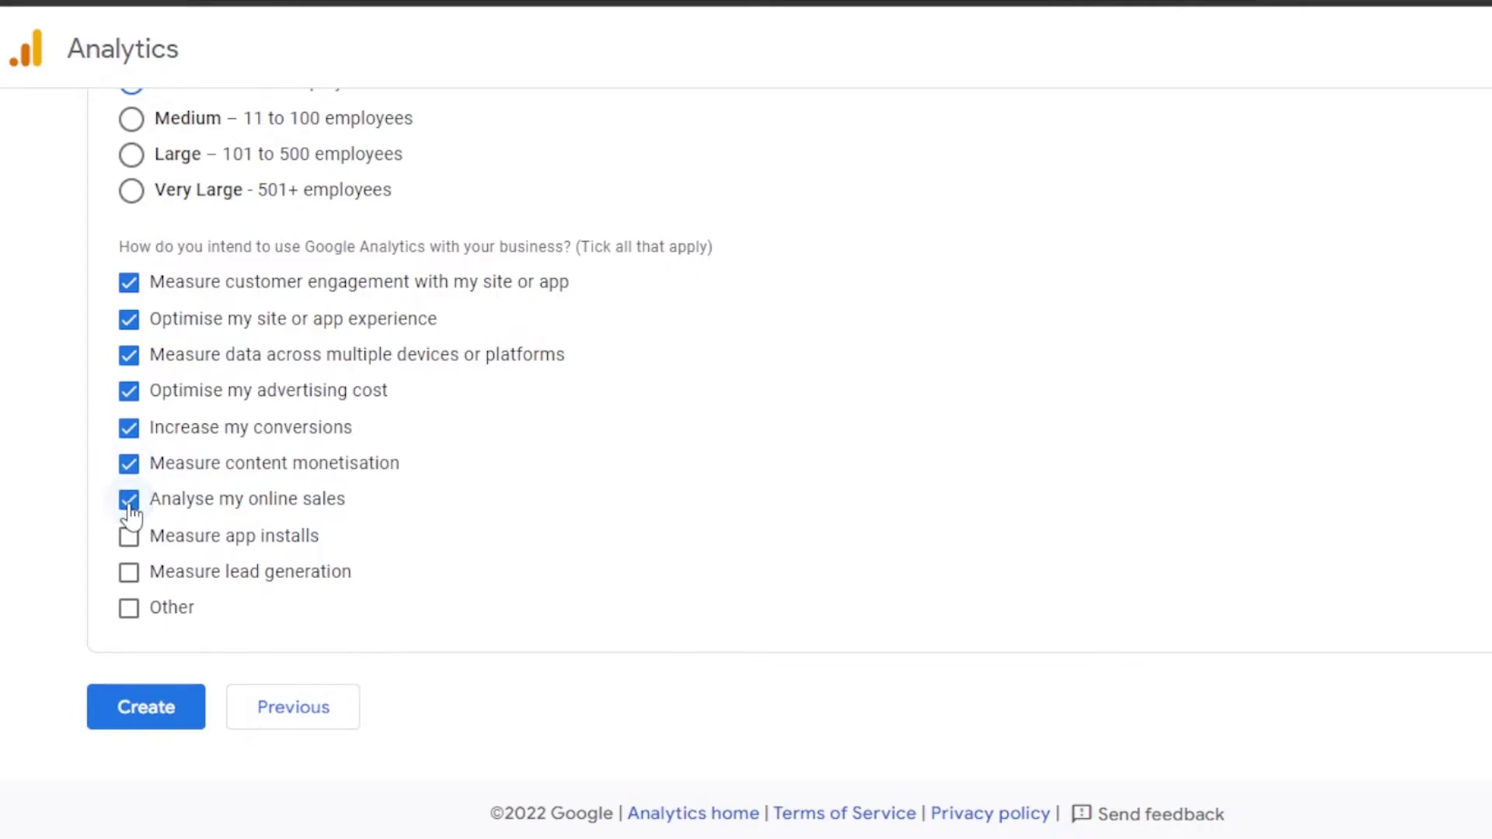
click(130, 505)
click(140, 579)
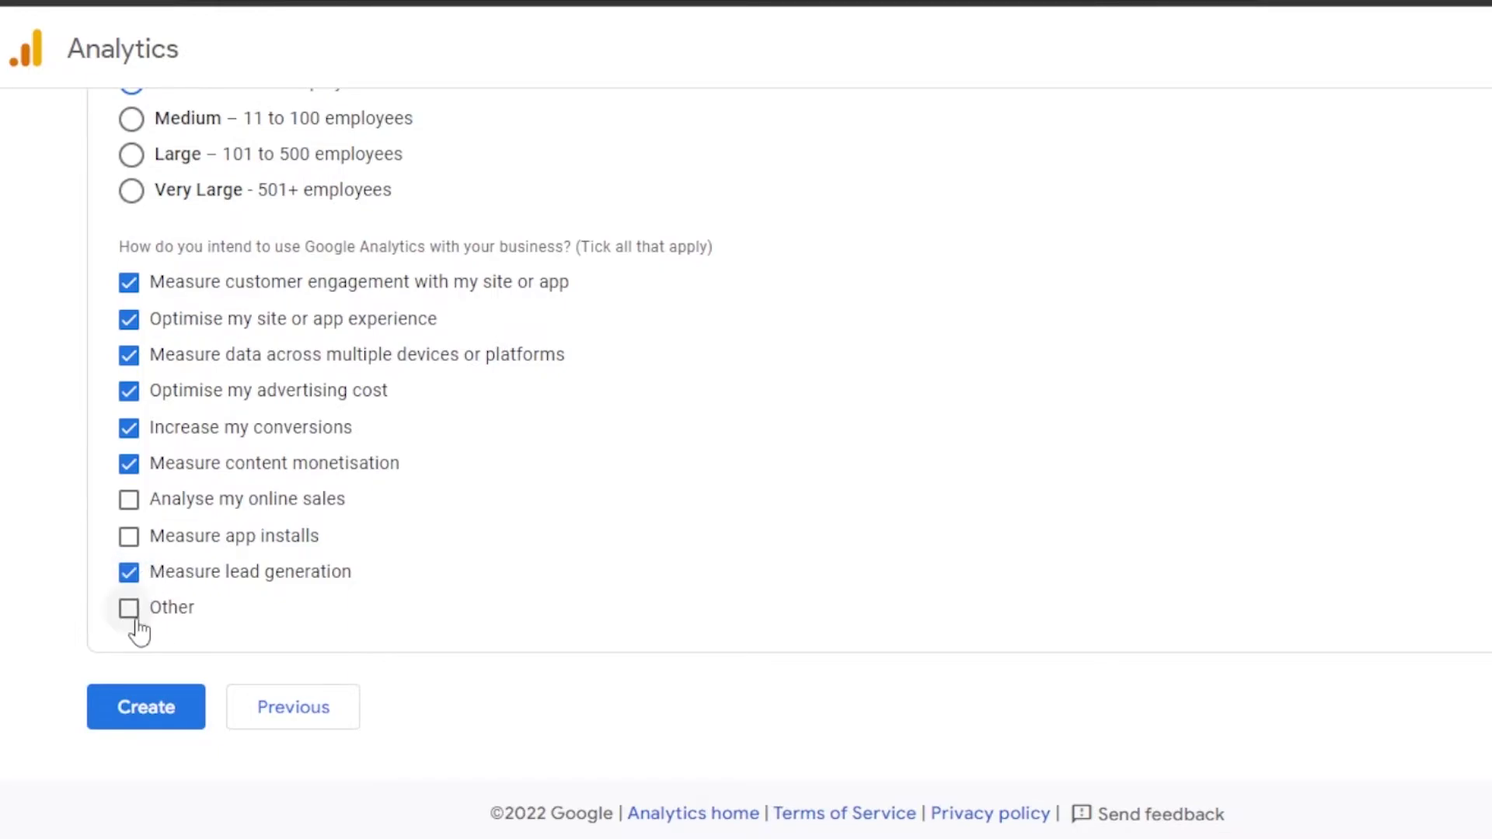
- Create the property, accept the GDPR and service terms, and untick all email communications
click(167, 709)
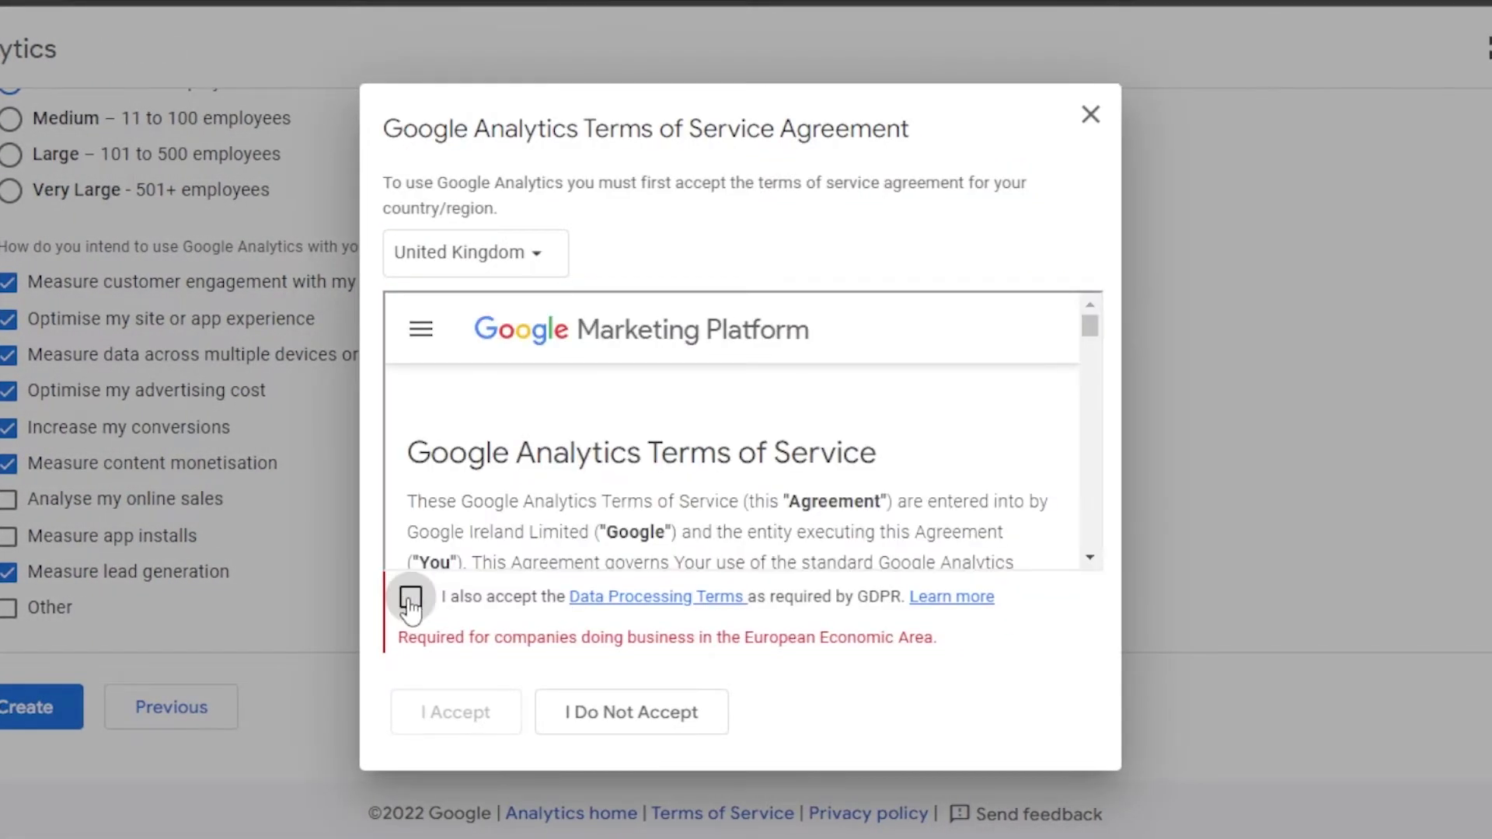
click(410, 598)
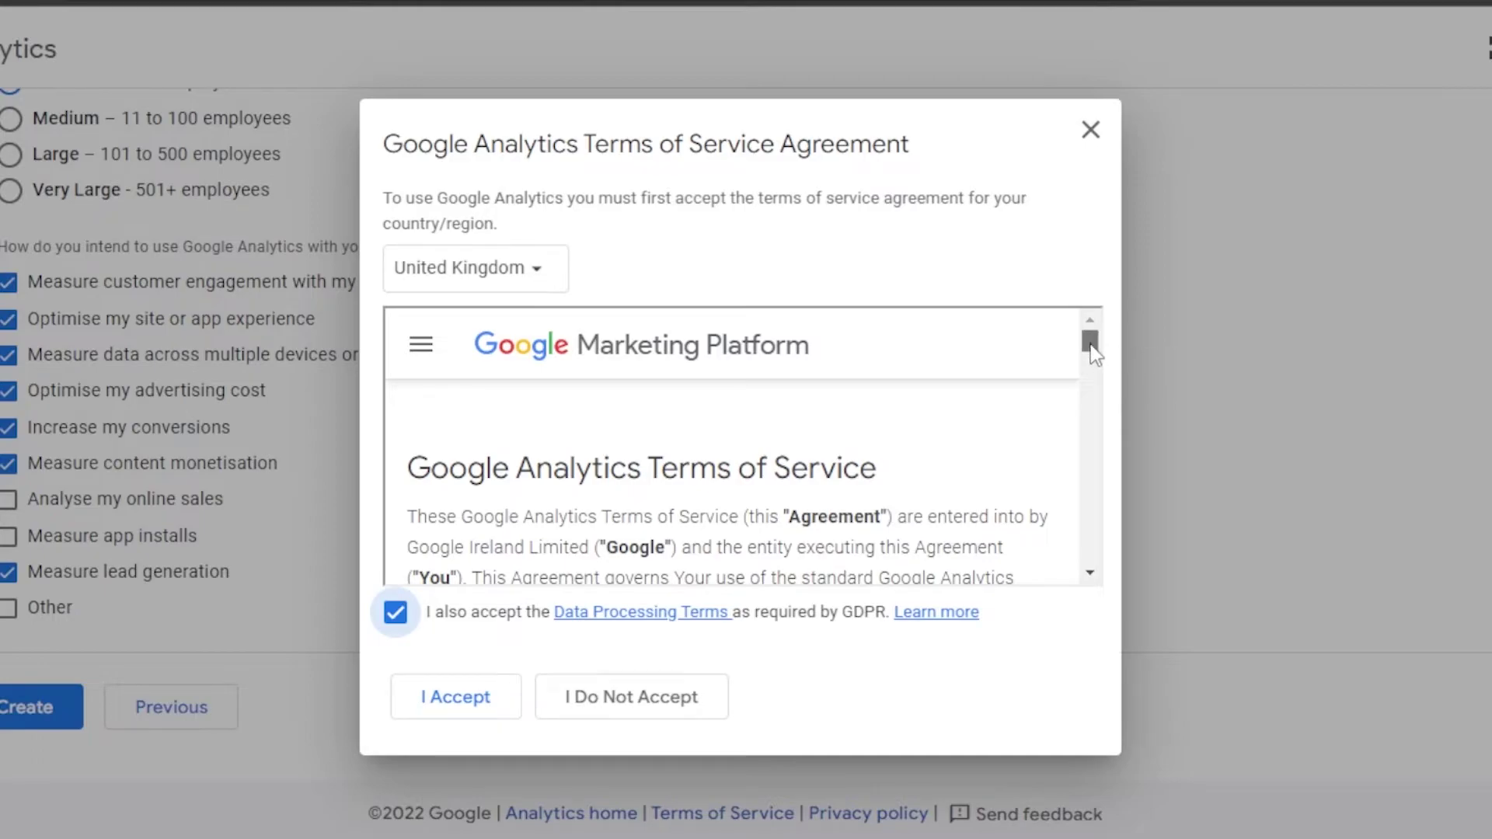
drag(1092, 347, 1094, 439)
click(467, 715)
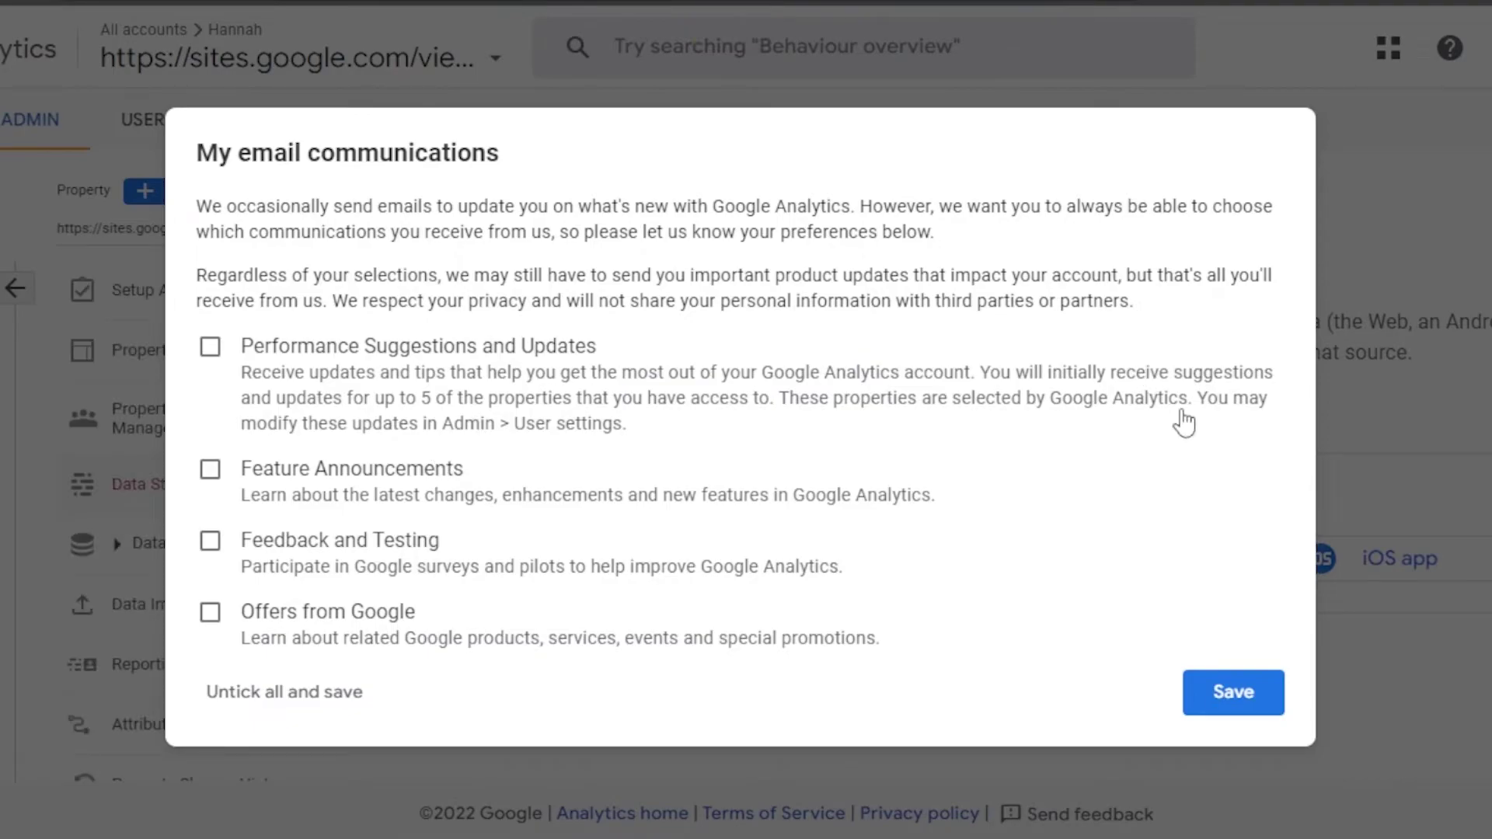
click(317, 694)
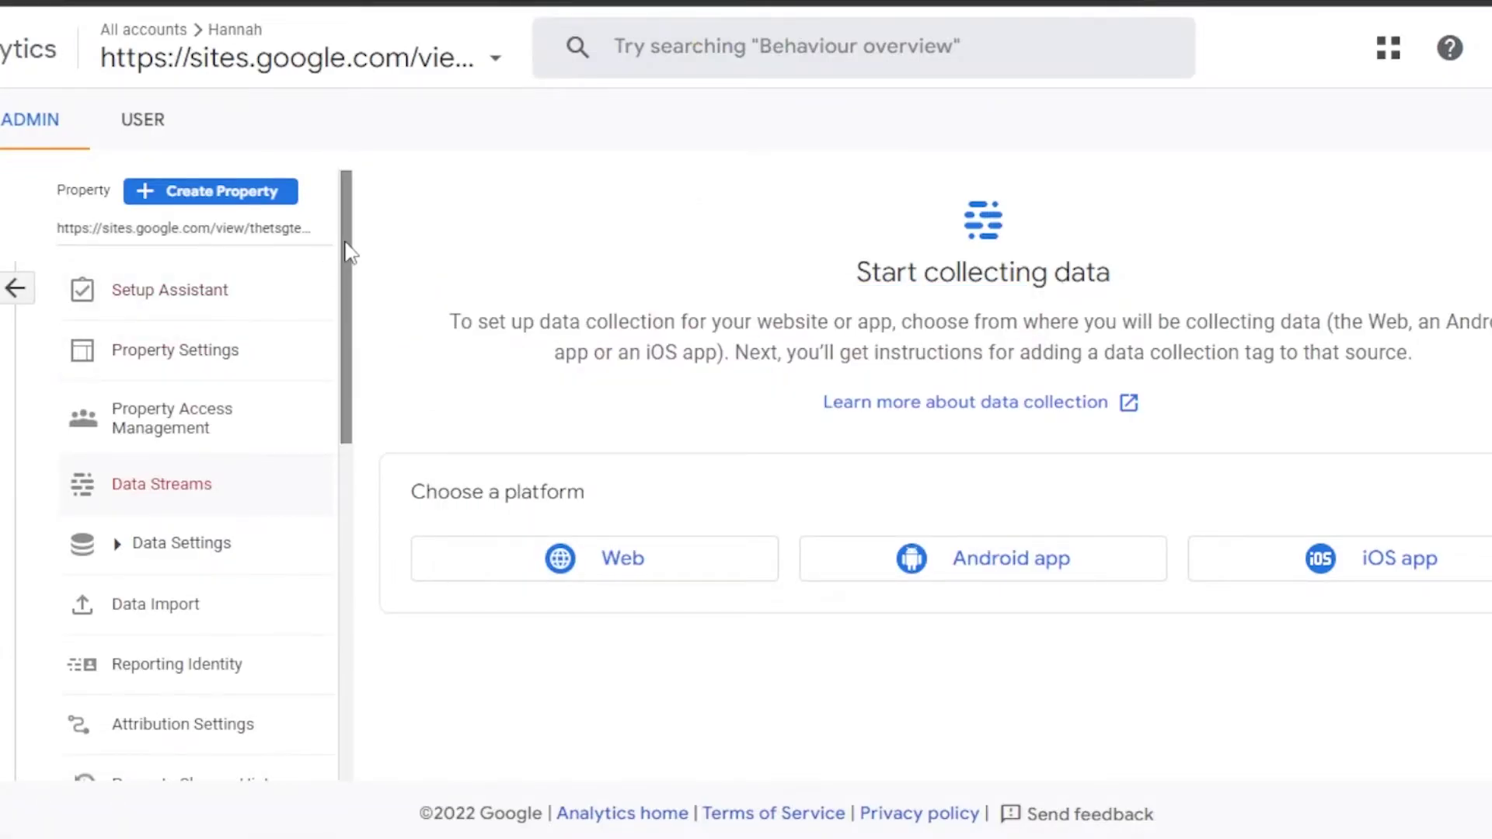
- Choose Web as the platform for the new data stream
scroll(356, 510, down, 9)
scroll(356, 311, up, 9)
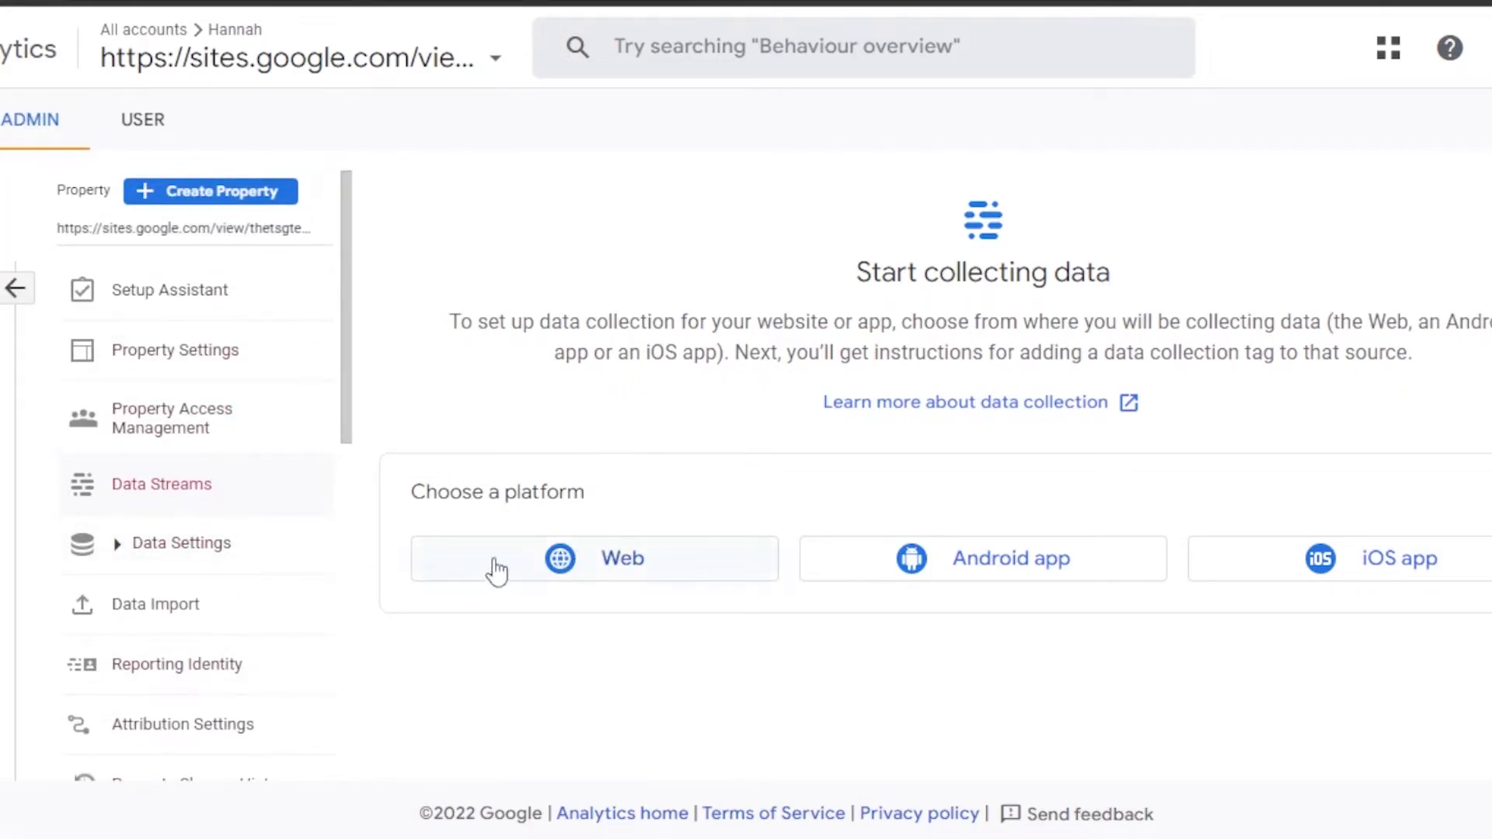
drag(408, 261, 587, 502)
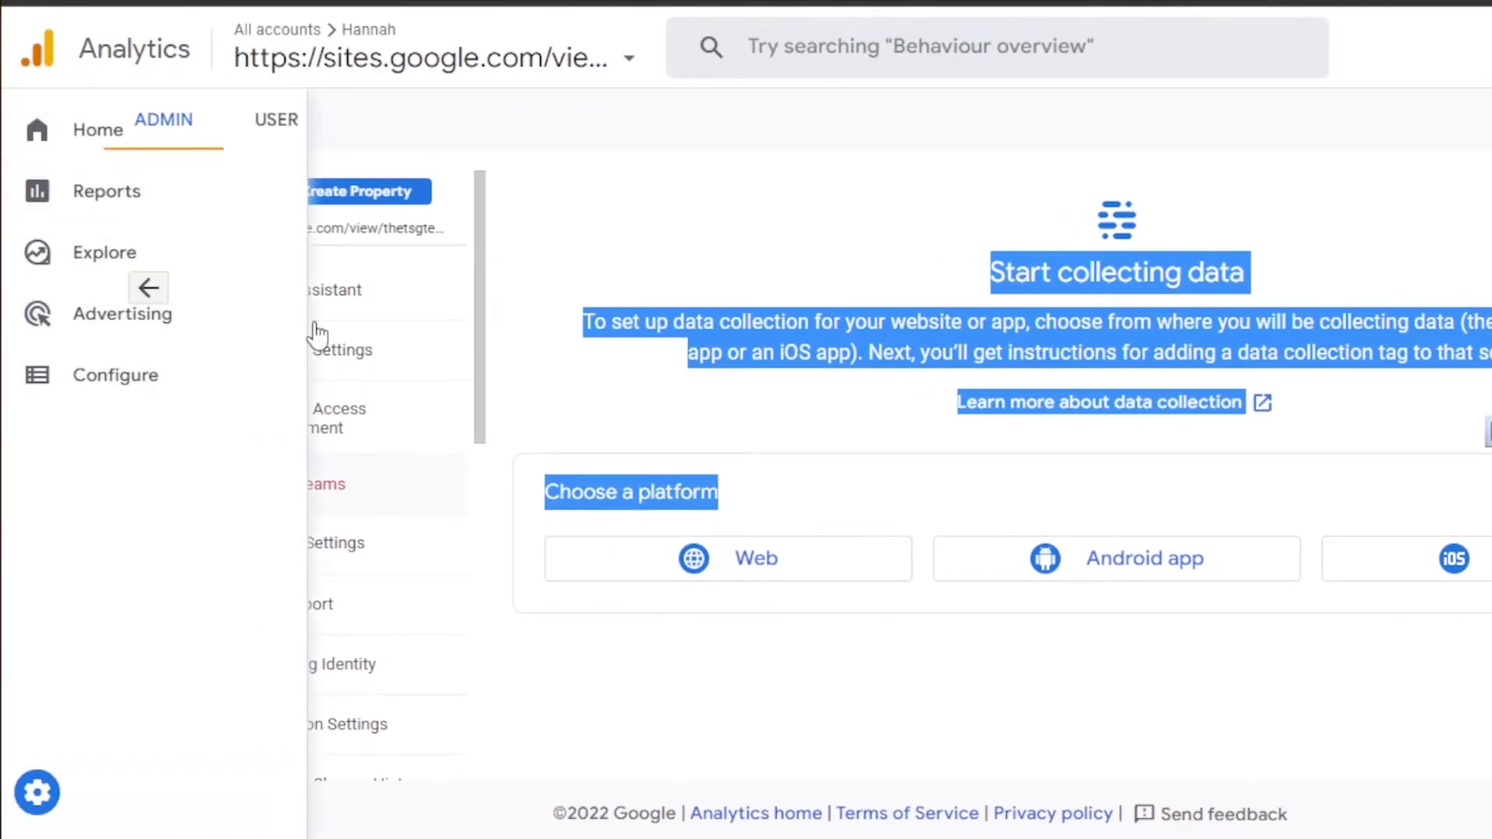
click(660, 143)
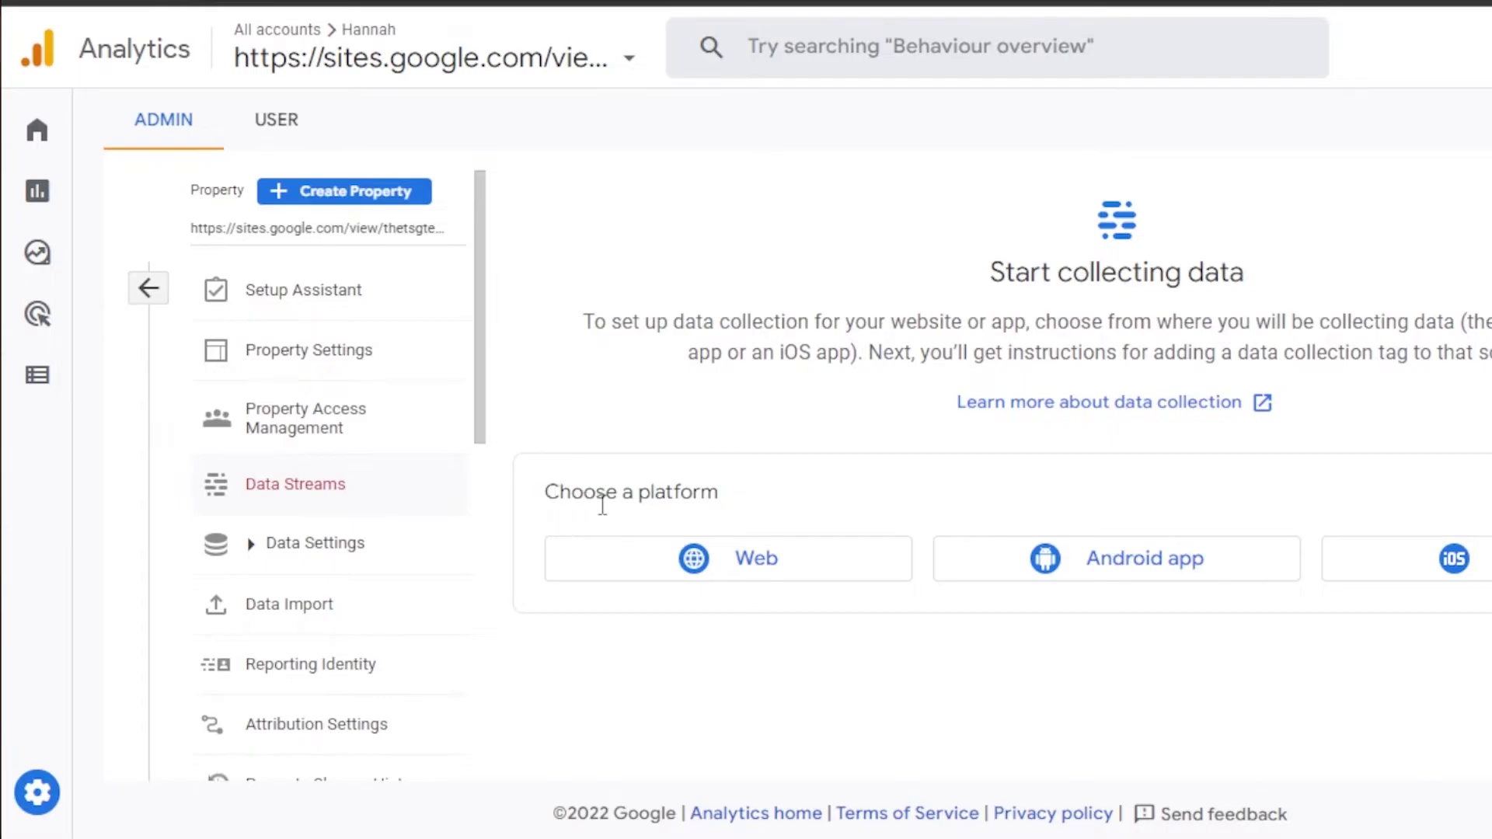
click(740, 566)
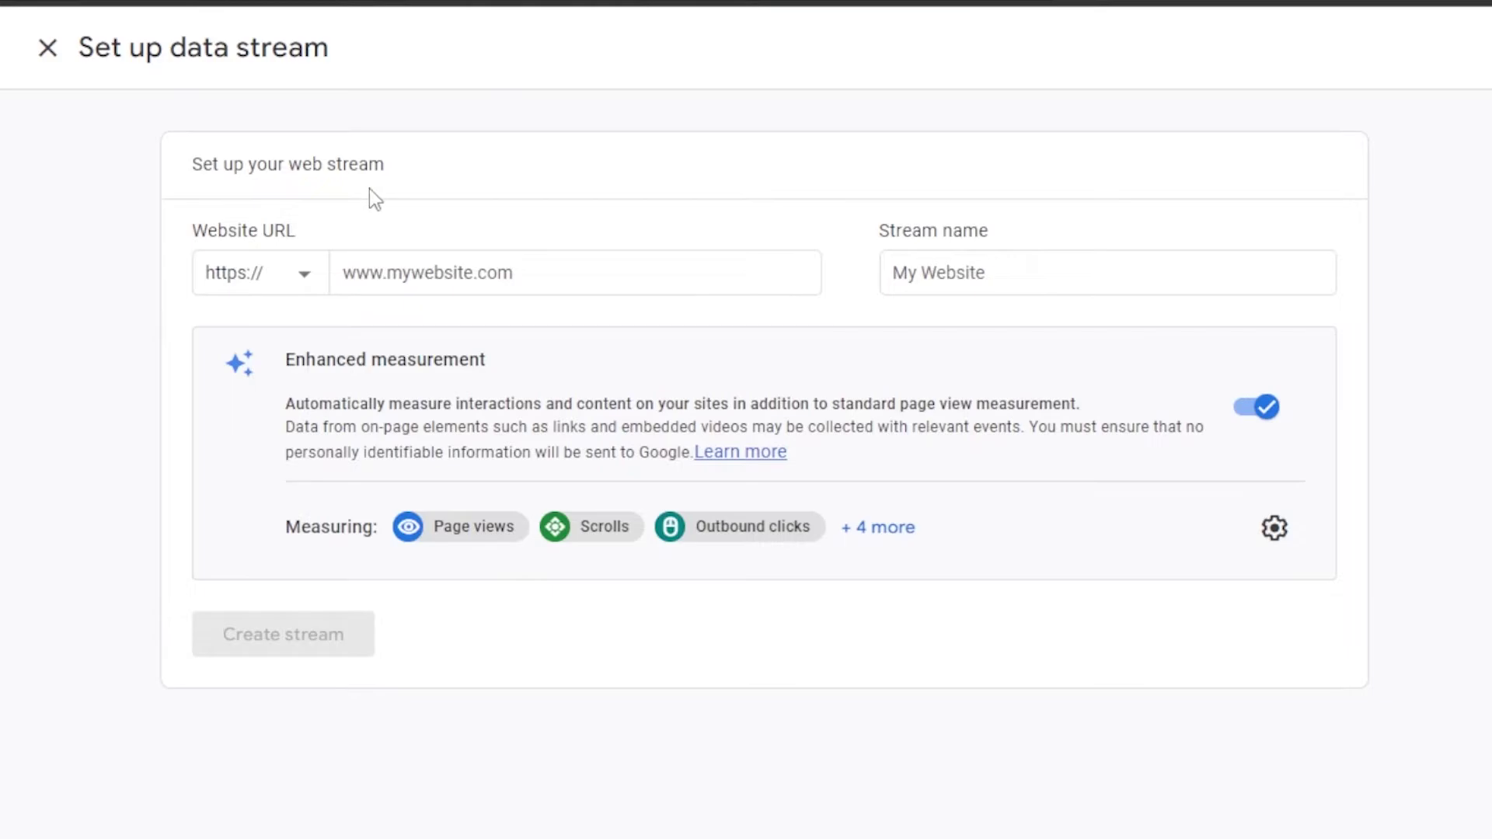
- Paste the published Sites link as website URL, trimmed to sites.google.com/view/thetsgtestwebsite
click(384, 282)
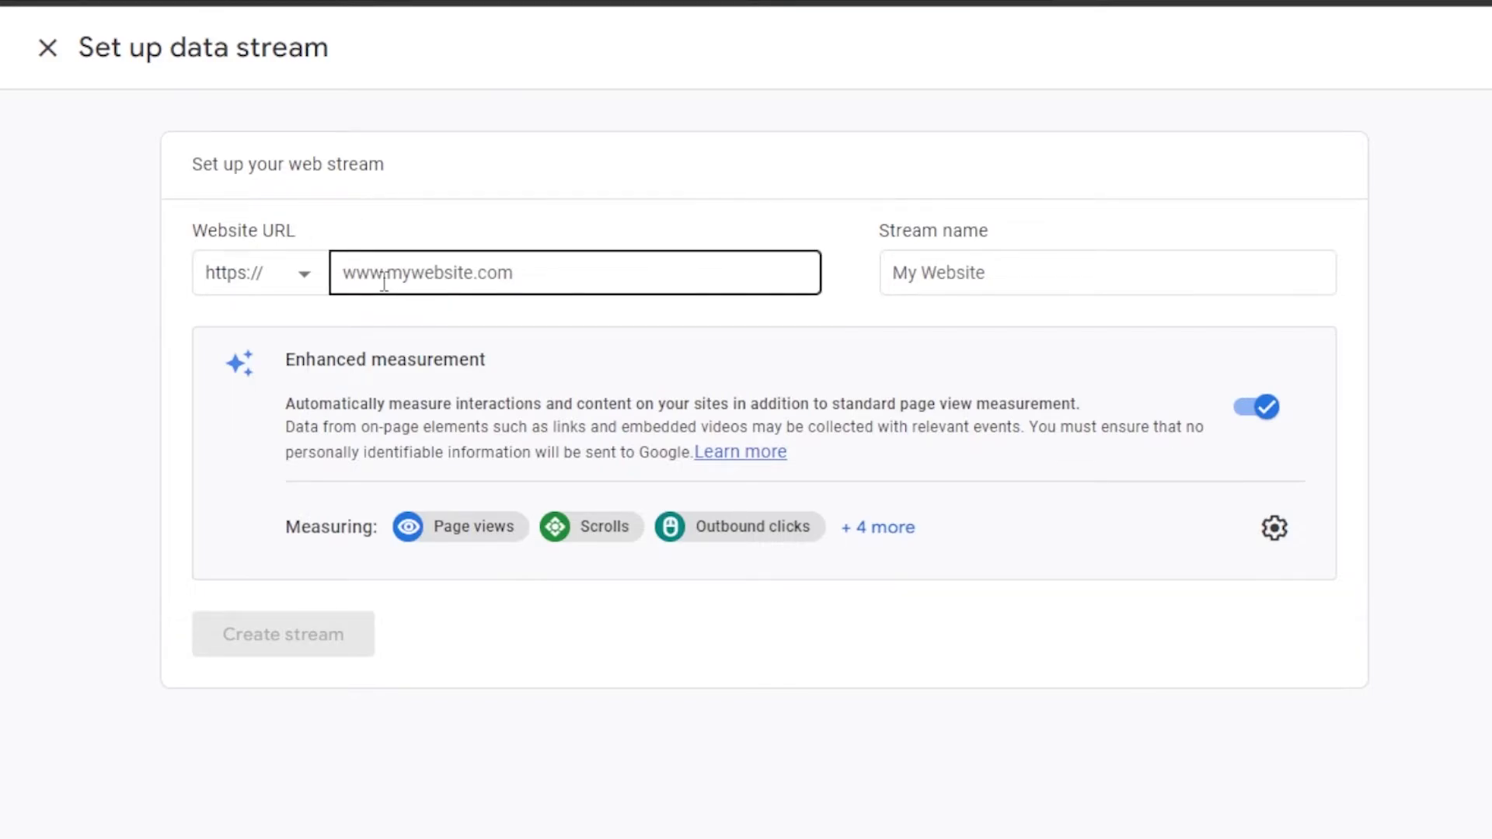
click(706, 49)
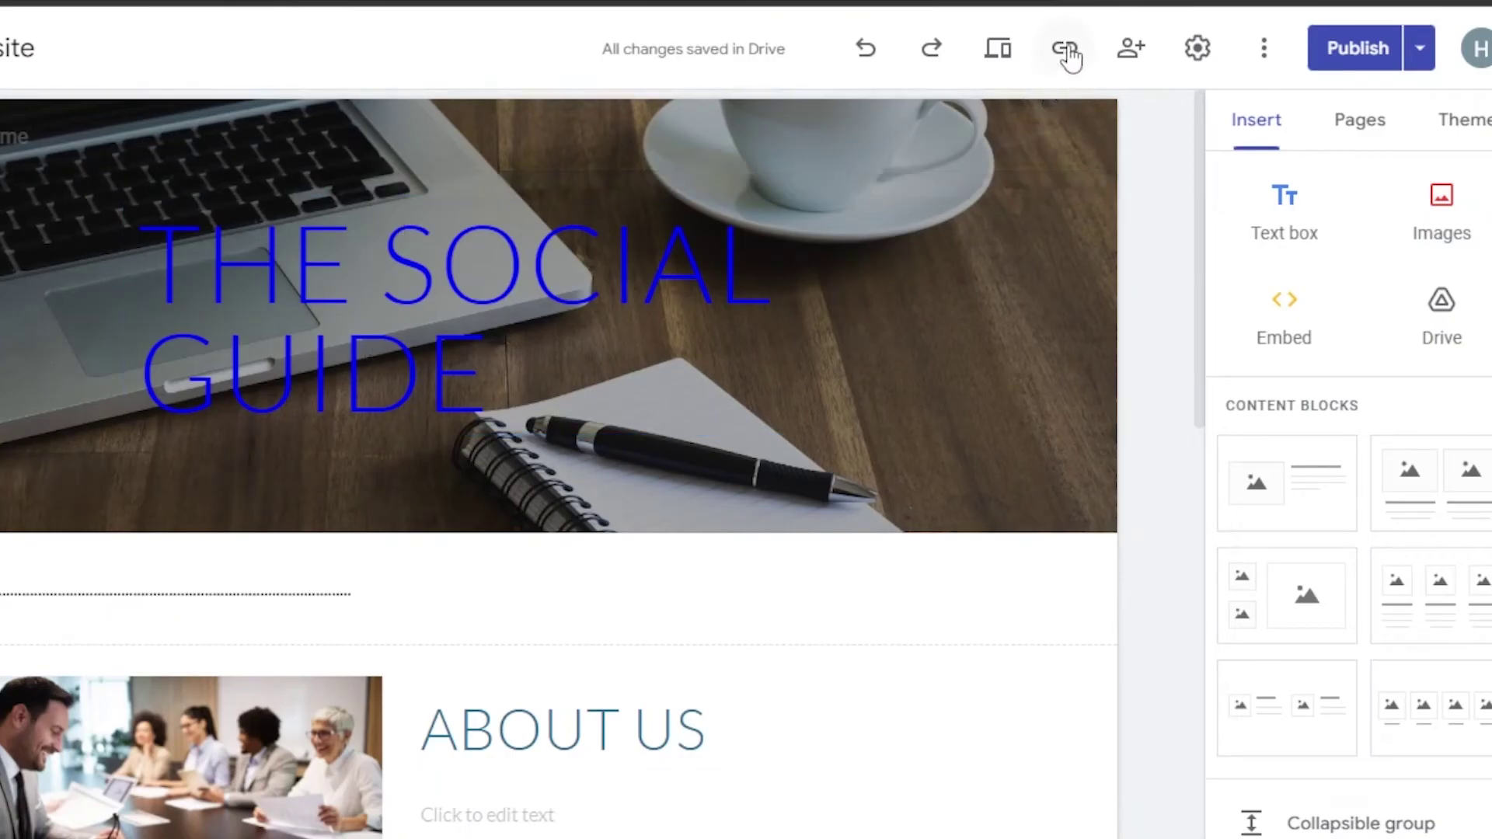
click(1067, 49)
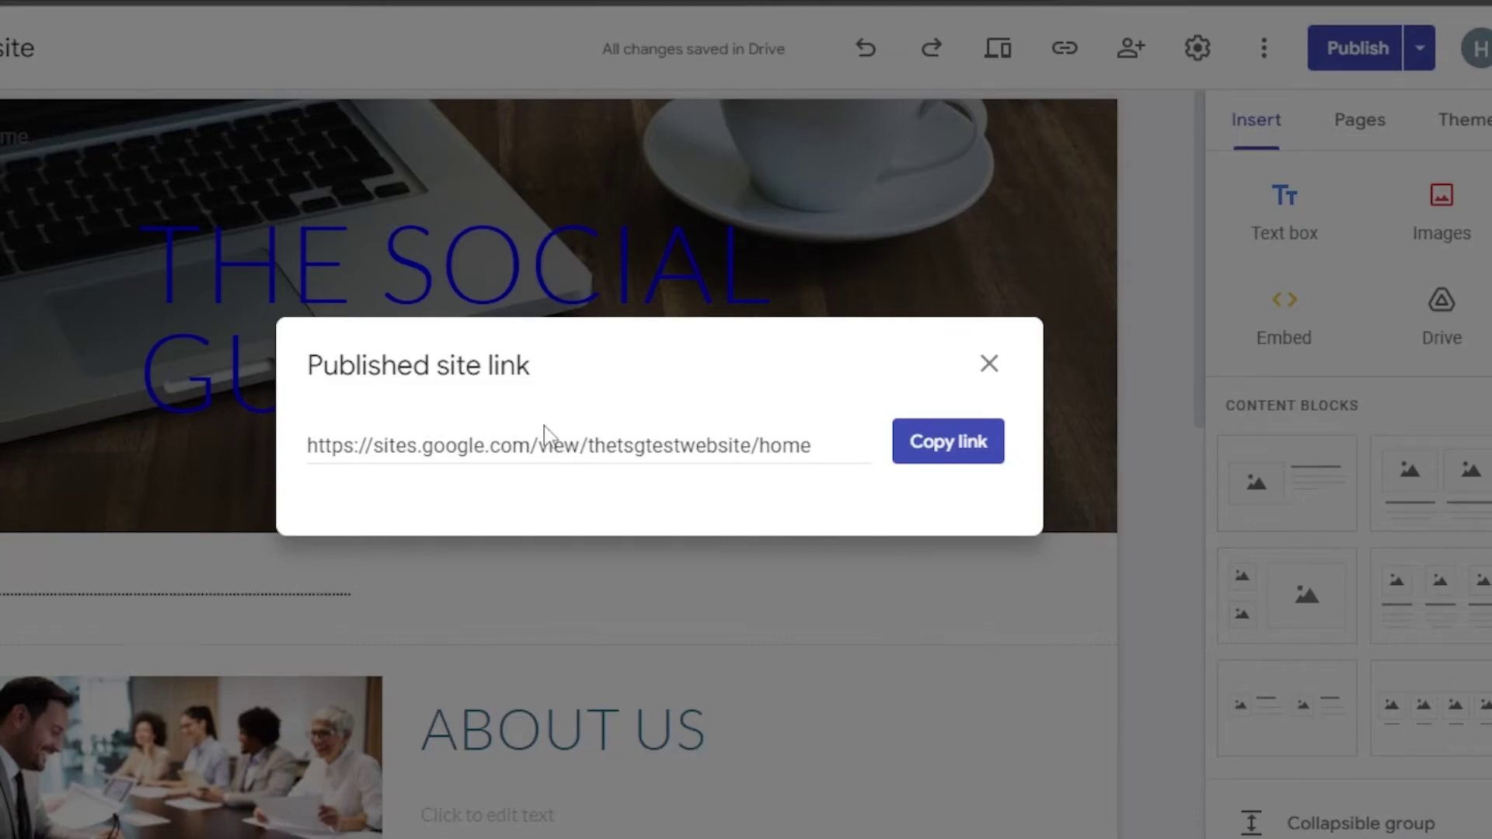
click(928, 441)
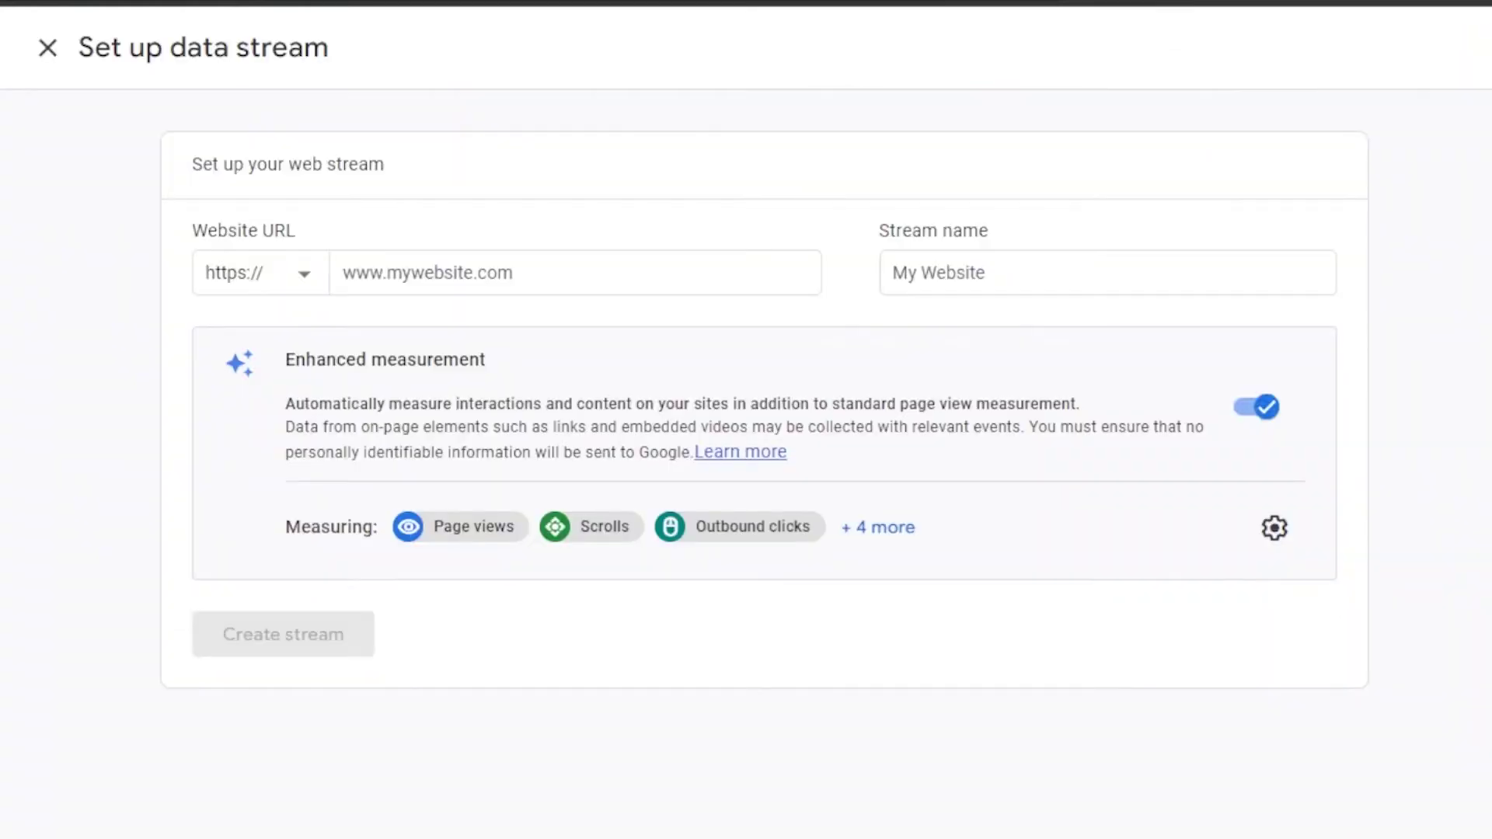
click(384, 270)
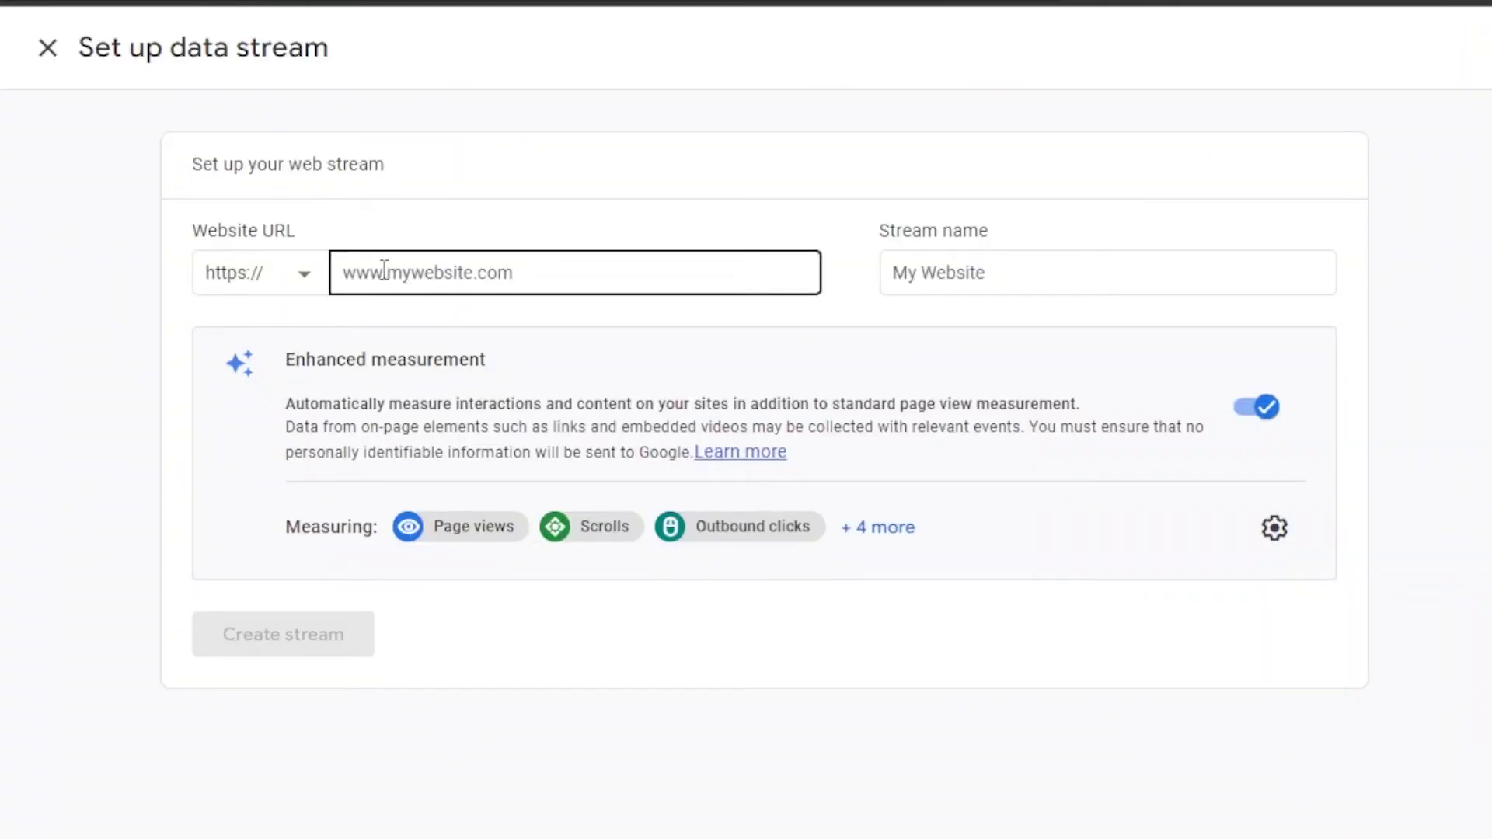
right_click(384, 271)
click(439, 464)
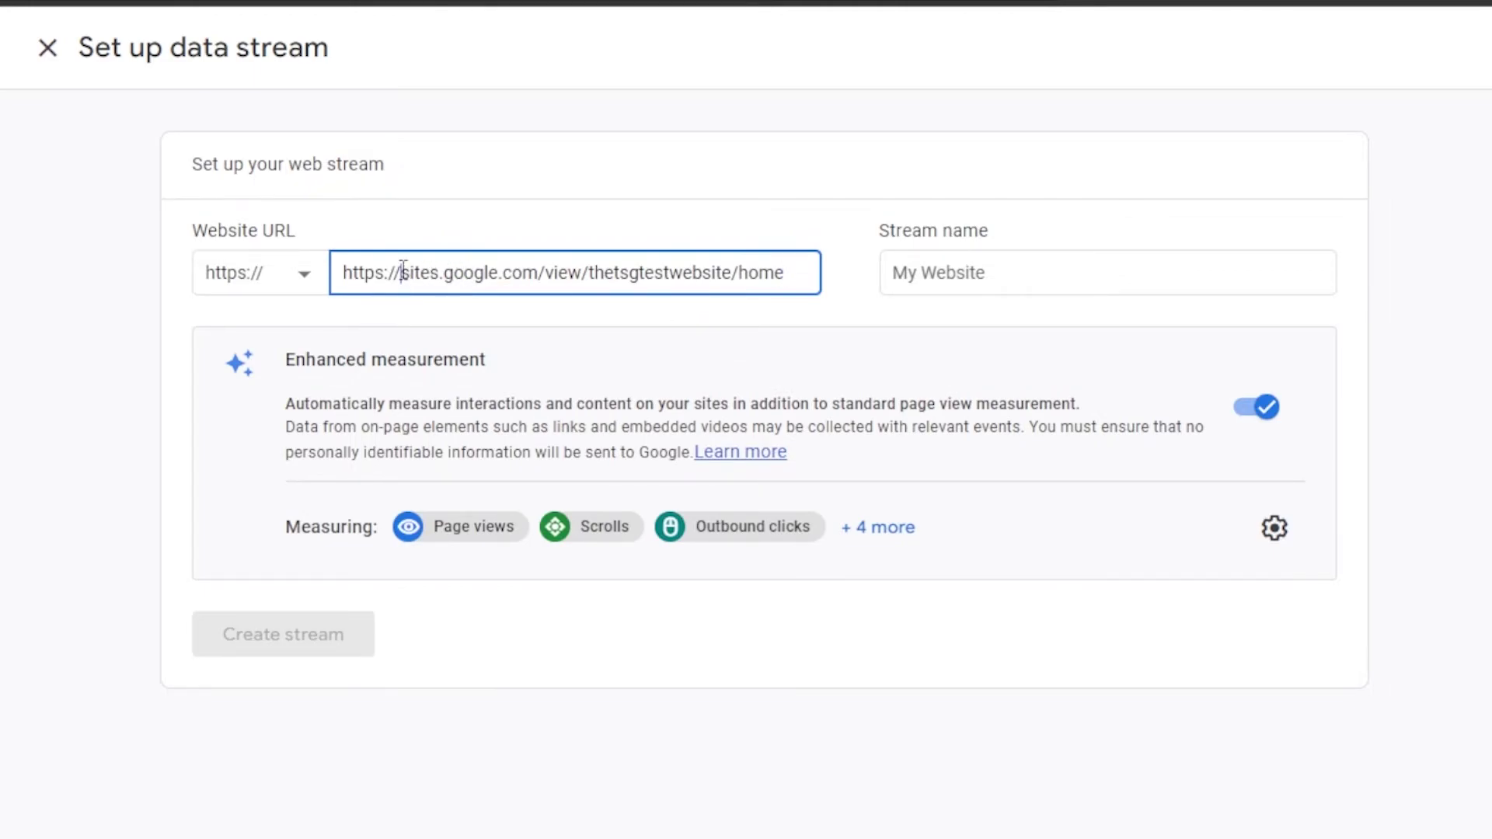
key(BackSpace)
key(BackSpace)
key(BackSpace)
key(BackSpace)
key(BackSpace)
key(BackSpace)
key(BackSpace)
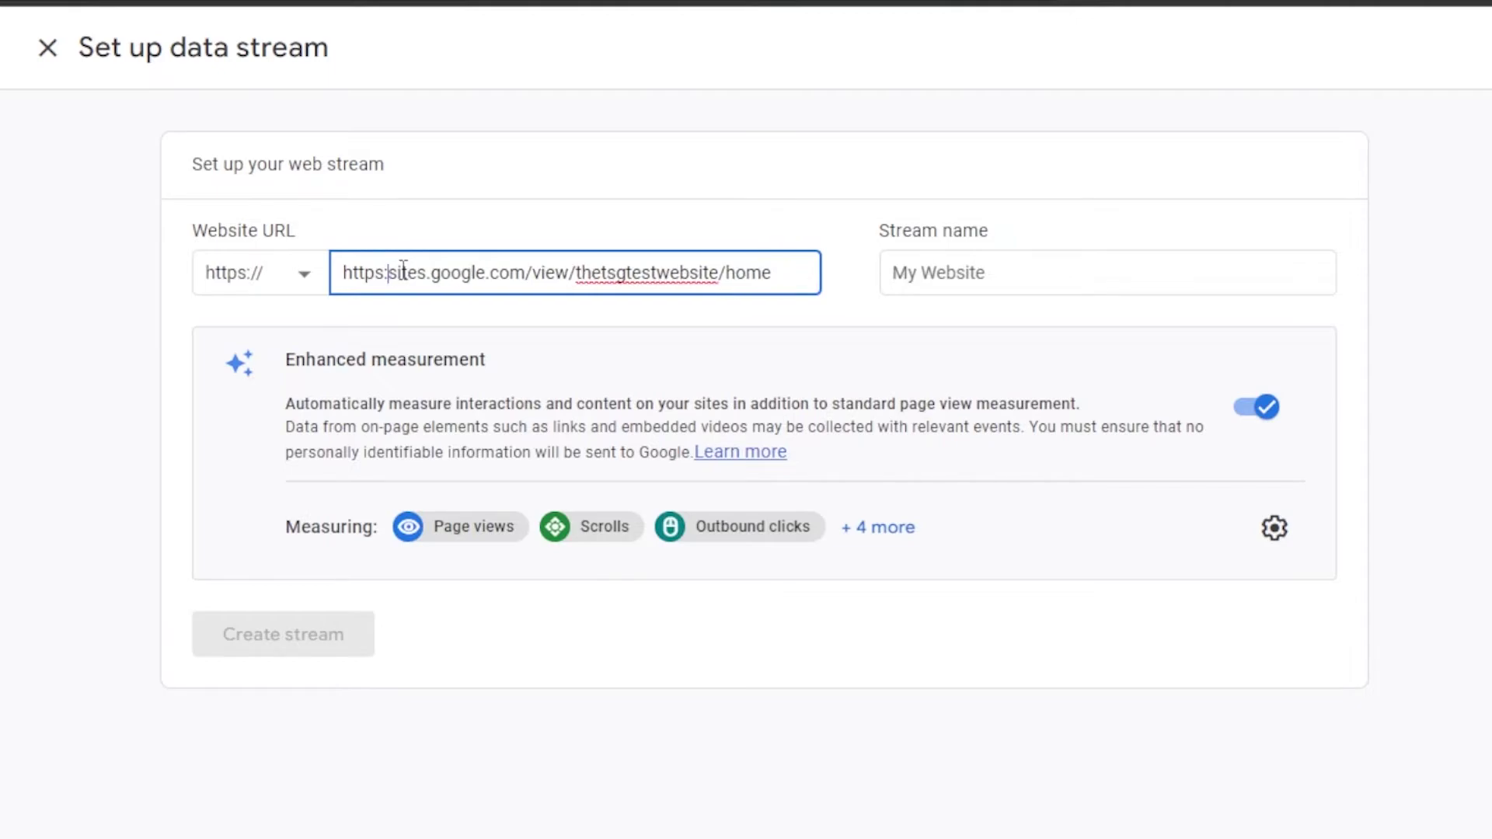
key(BackSpace)
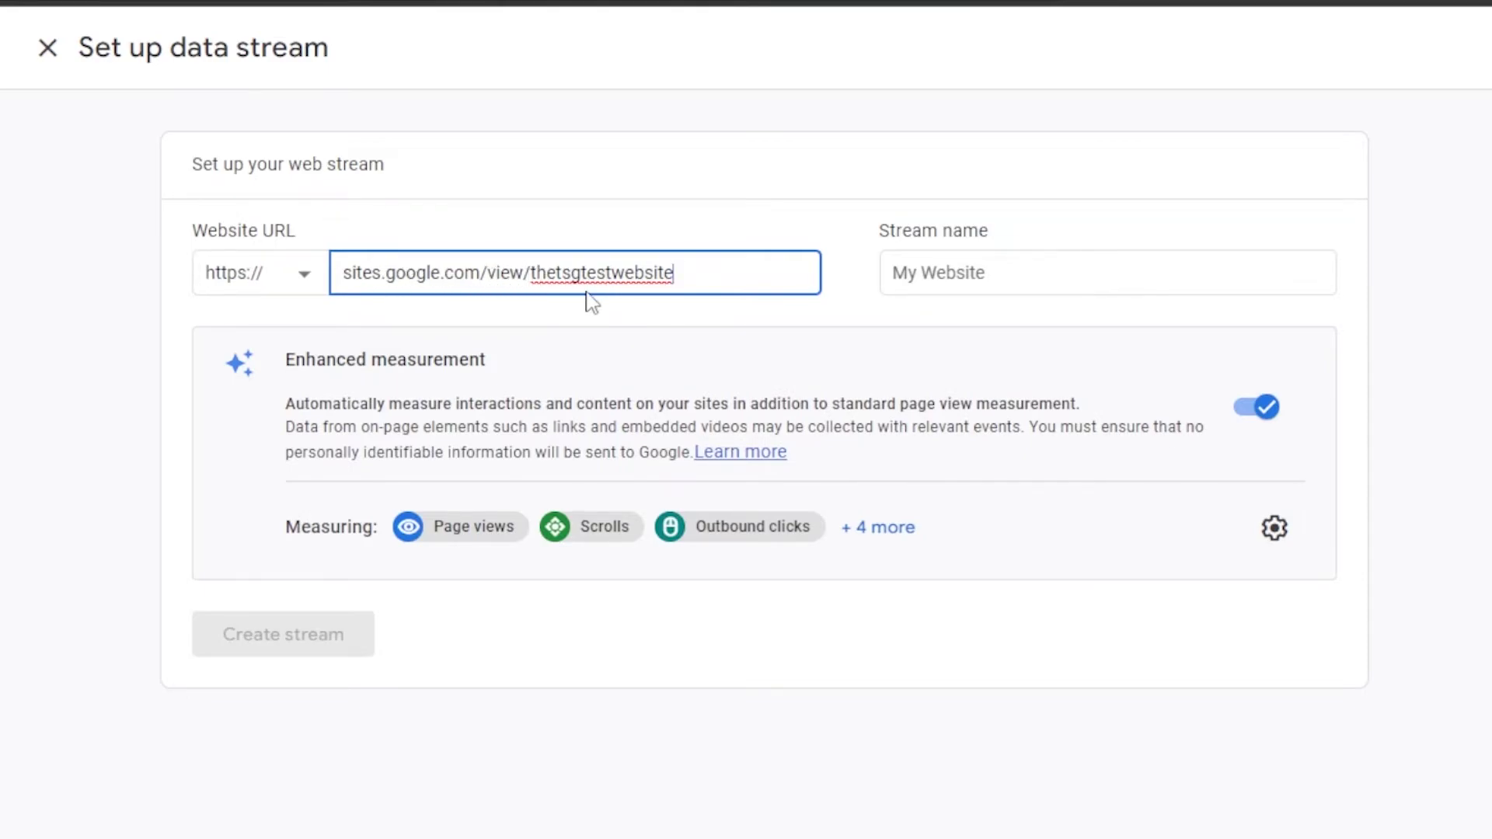
- Create a web stream named thetsgtestwebsite, copy its measurement ID, and return to the Sites editor
click(947, 297)
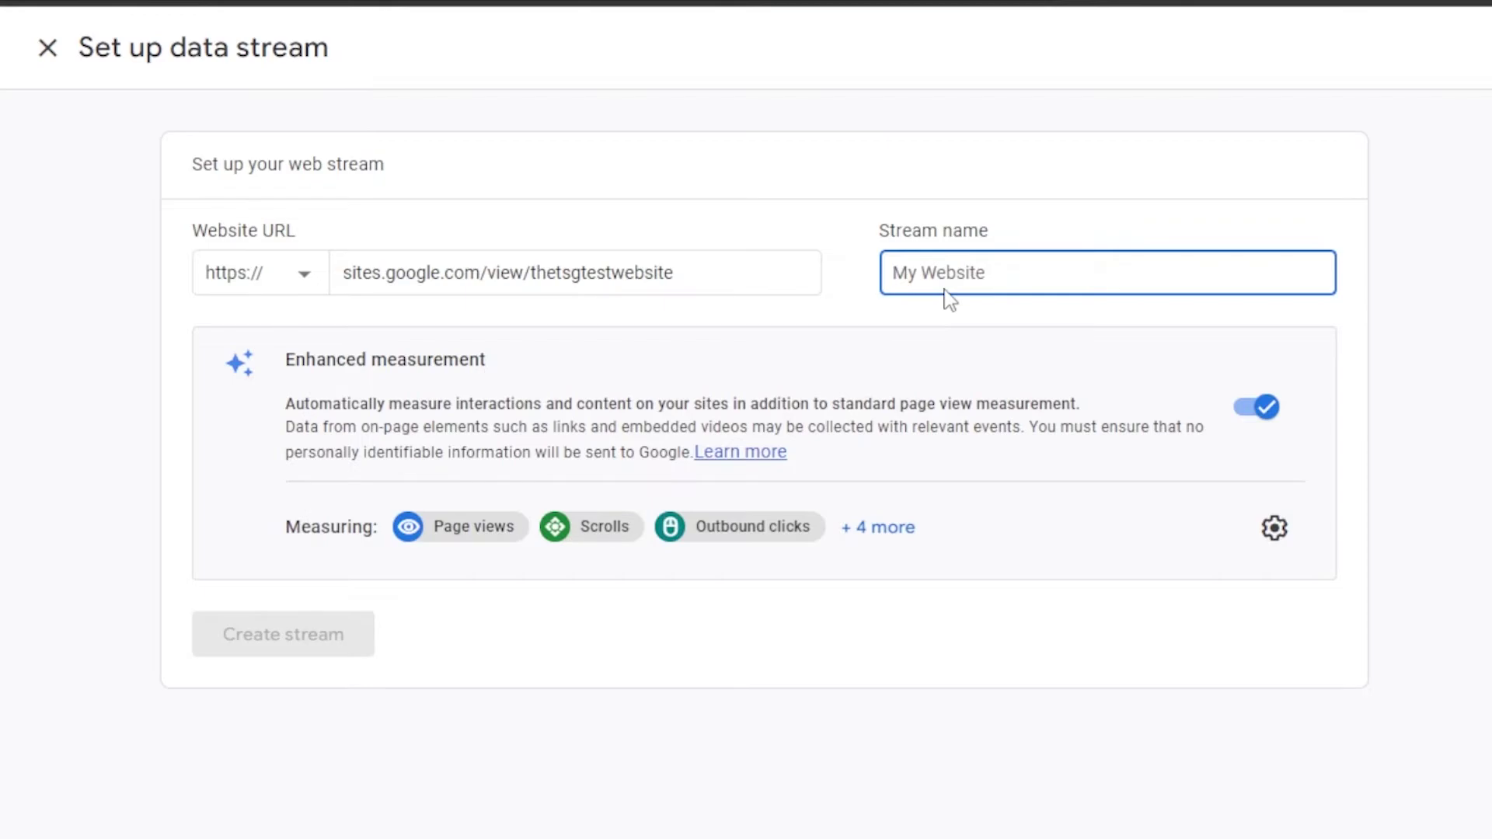
text(thetsgtestwebsite)
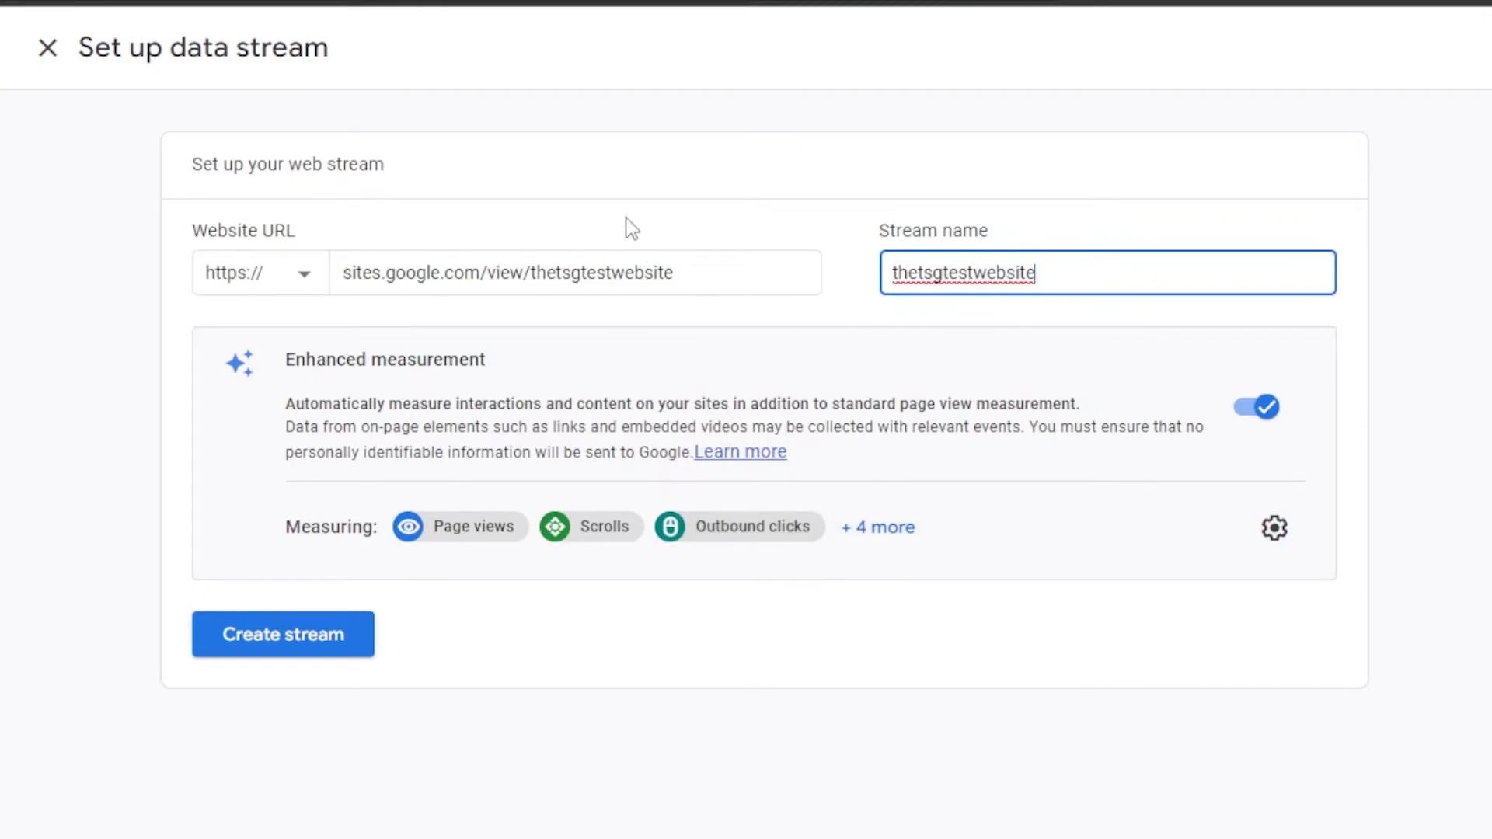
click(258, 645)
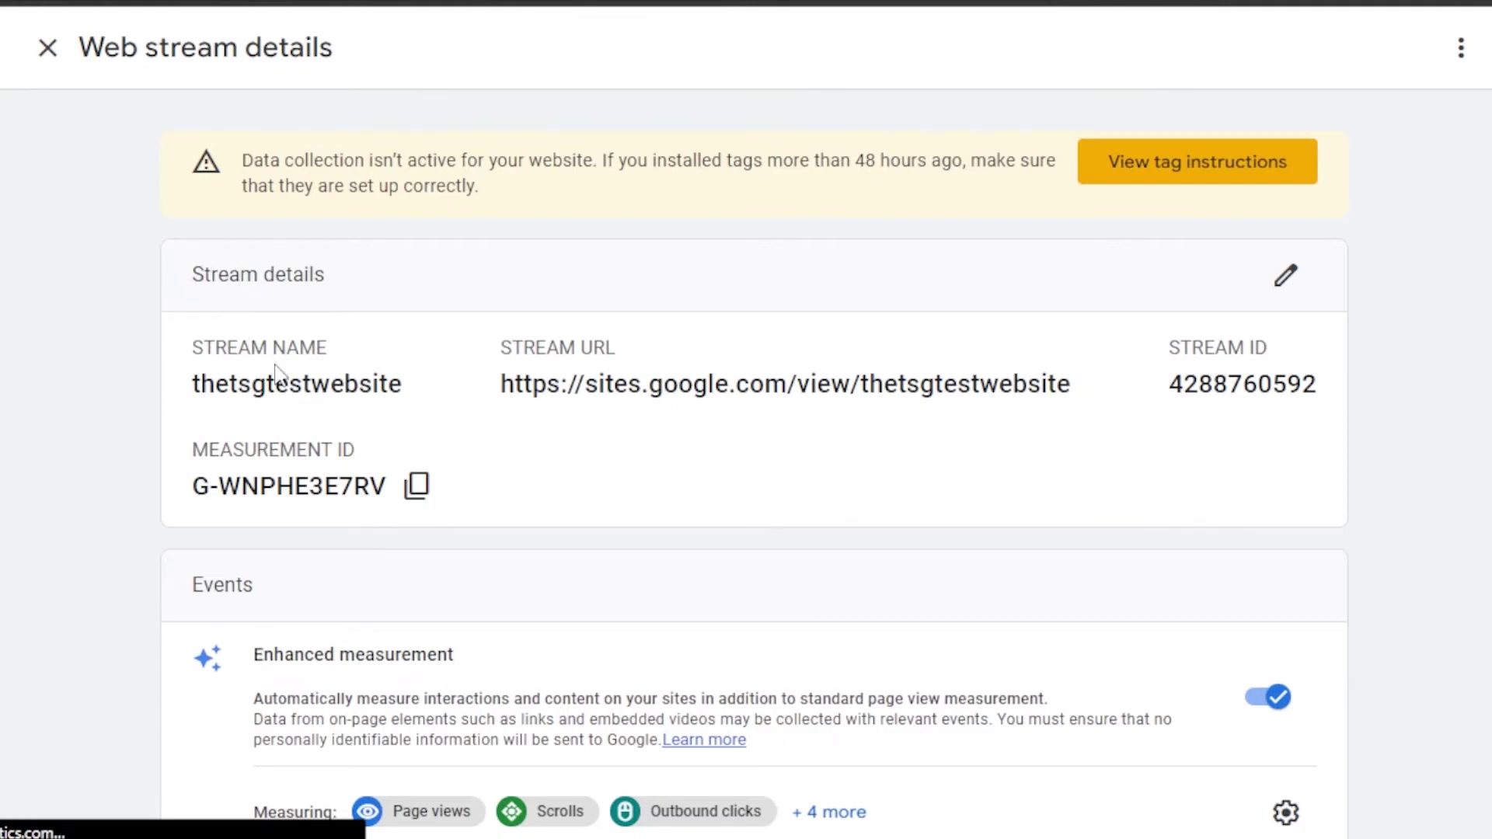
click(418, 488)
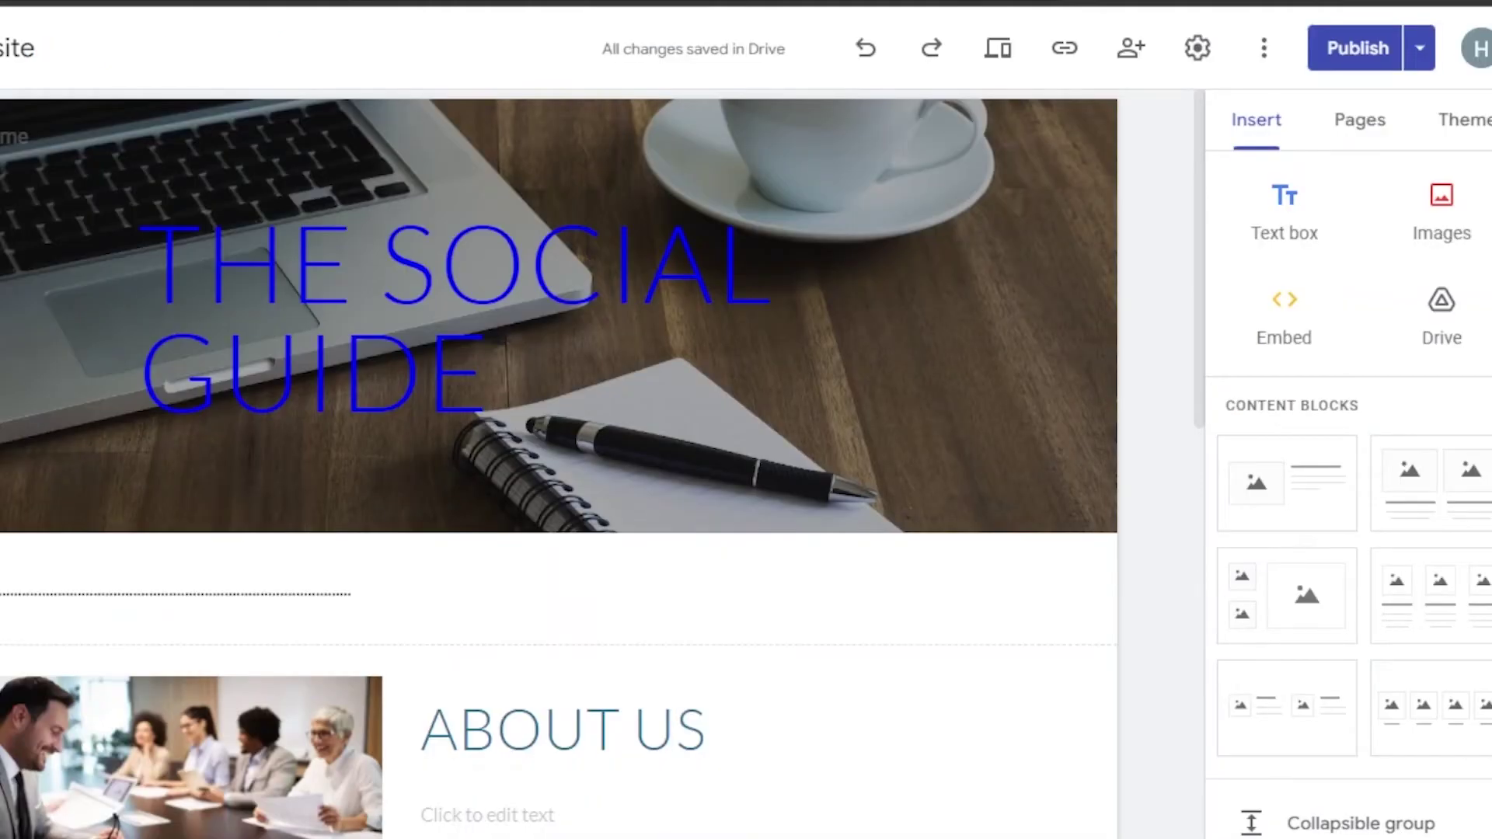
click(471, 230)
- Paste measurement ID G-WNPHE3E7RV into the site's Analytics settings, enable analytics, and close Settings
click(1198, 51)
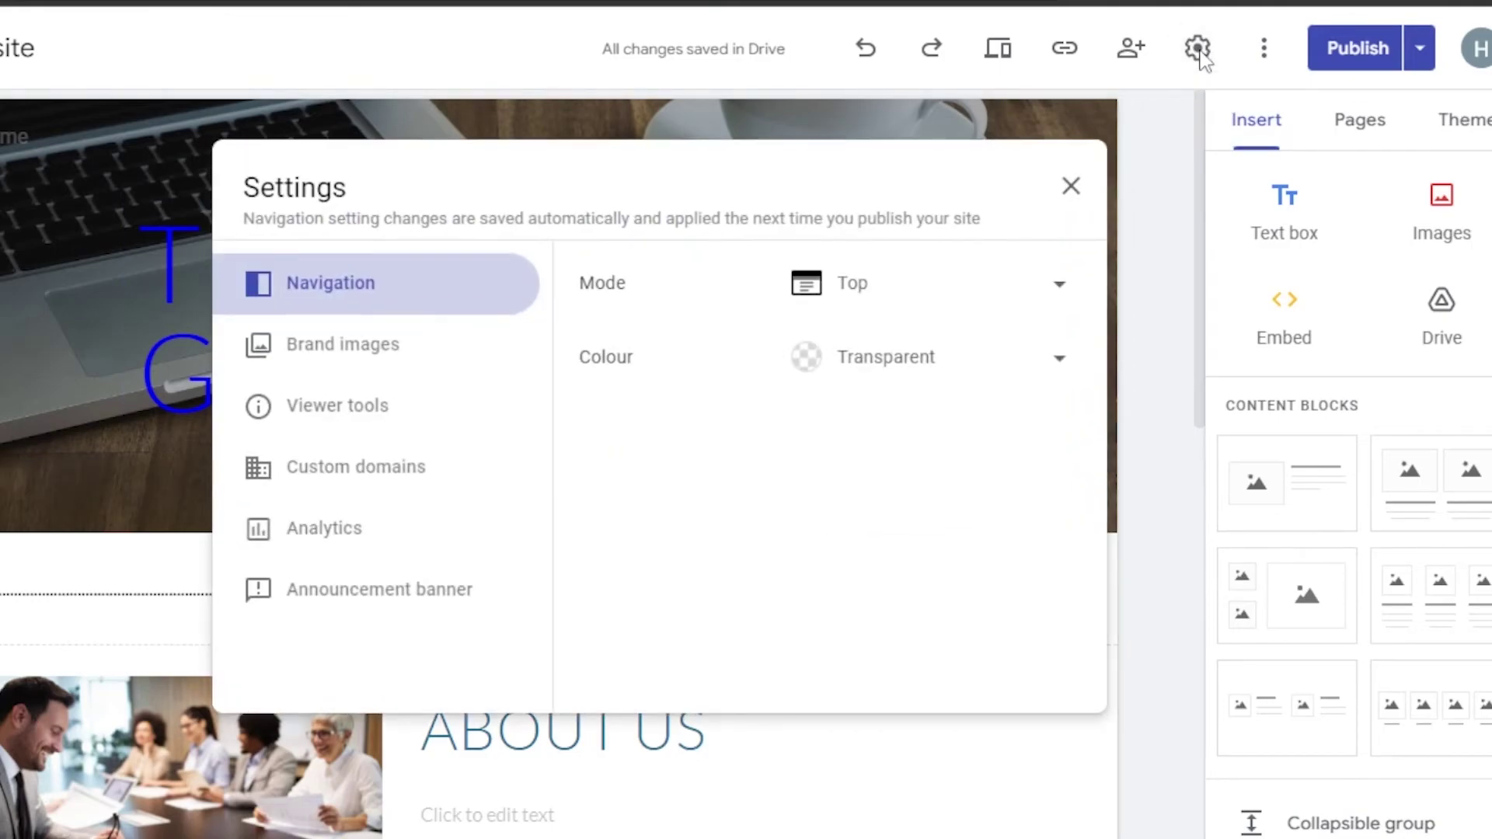
click(333, 535)
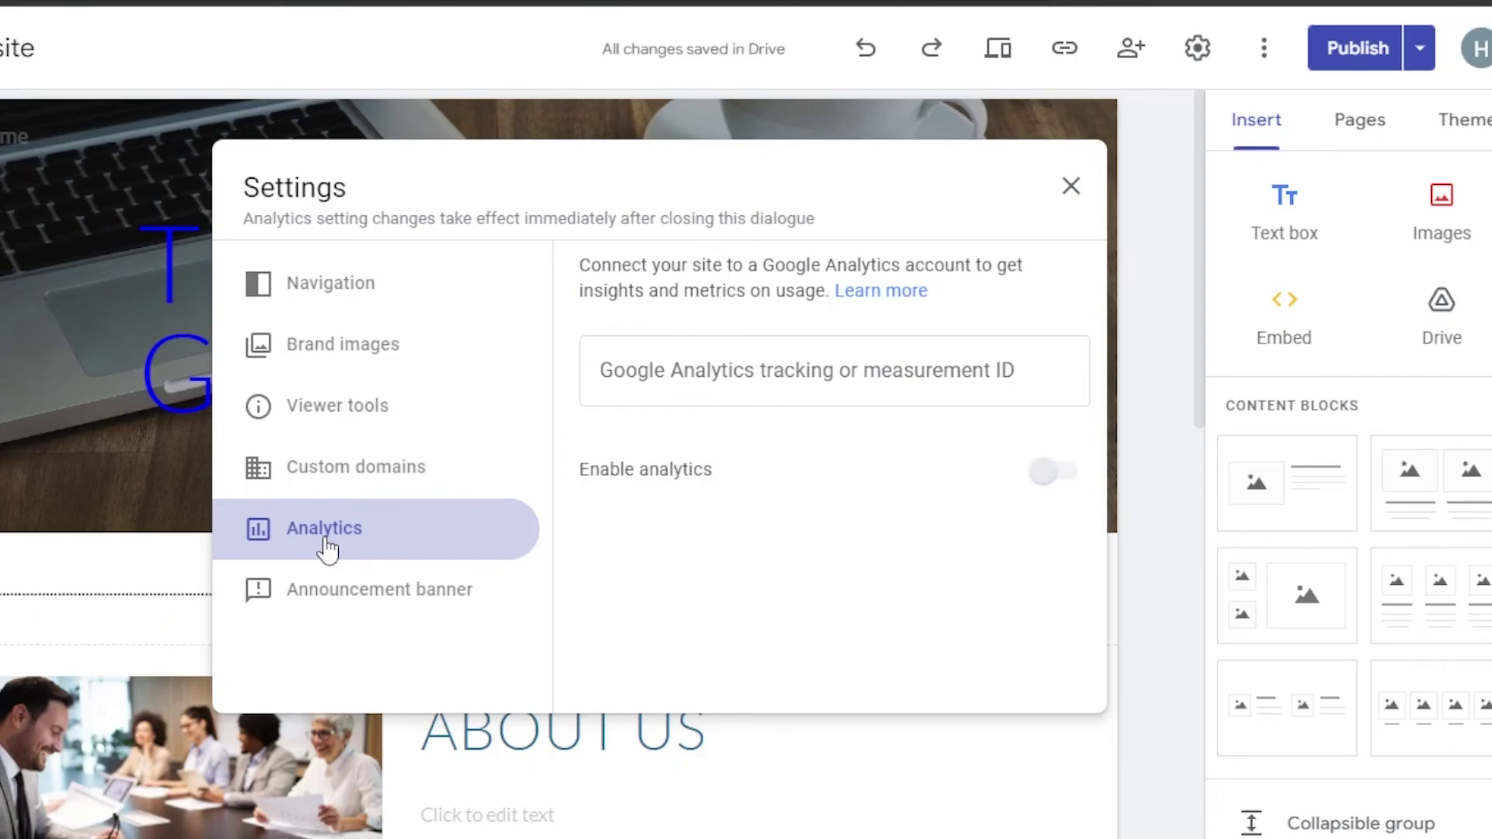
click(681, 385)
right_click(679, 386)
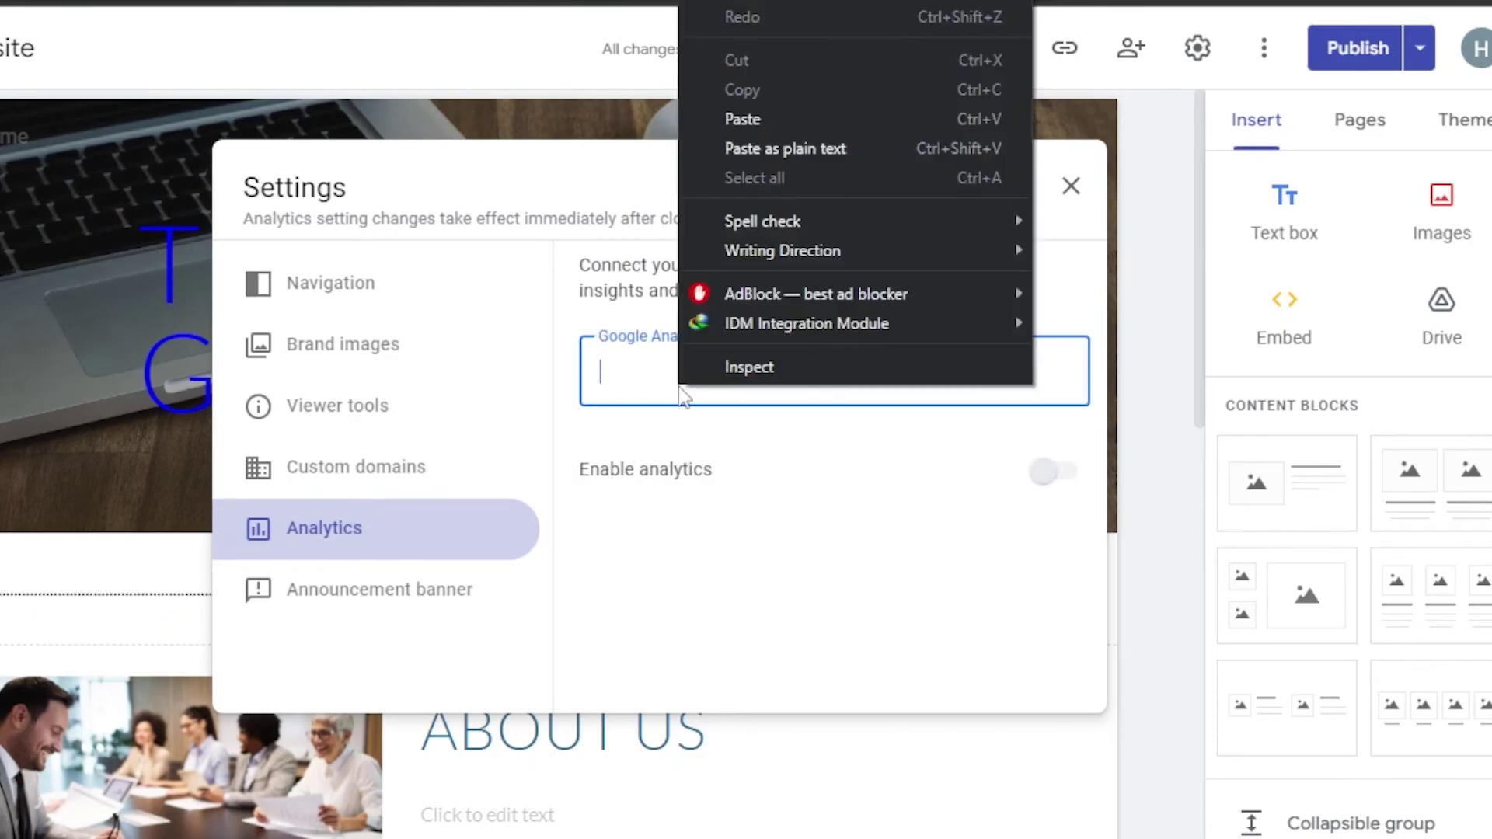
click(756, 119)
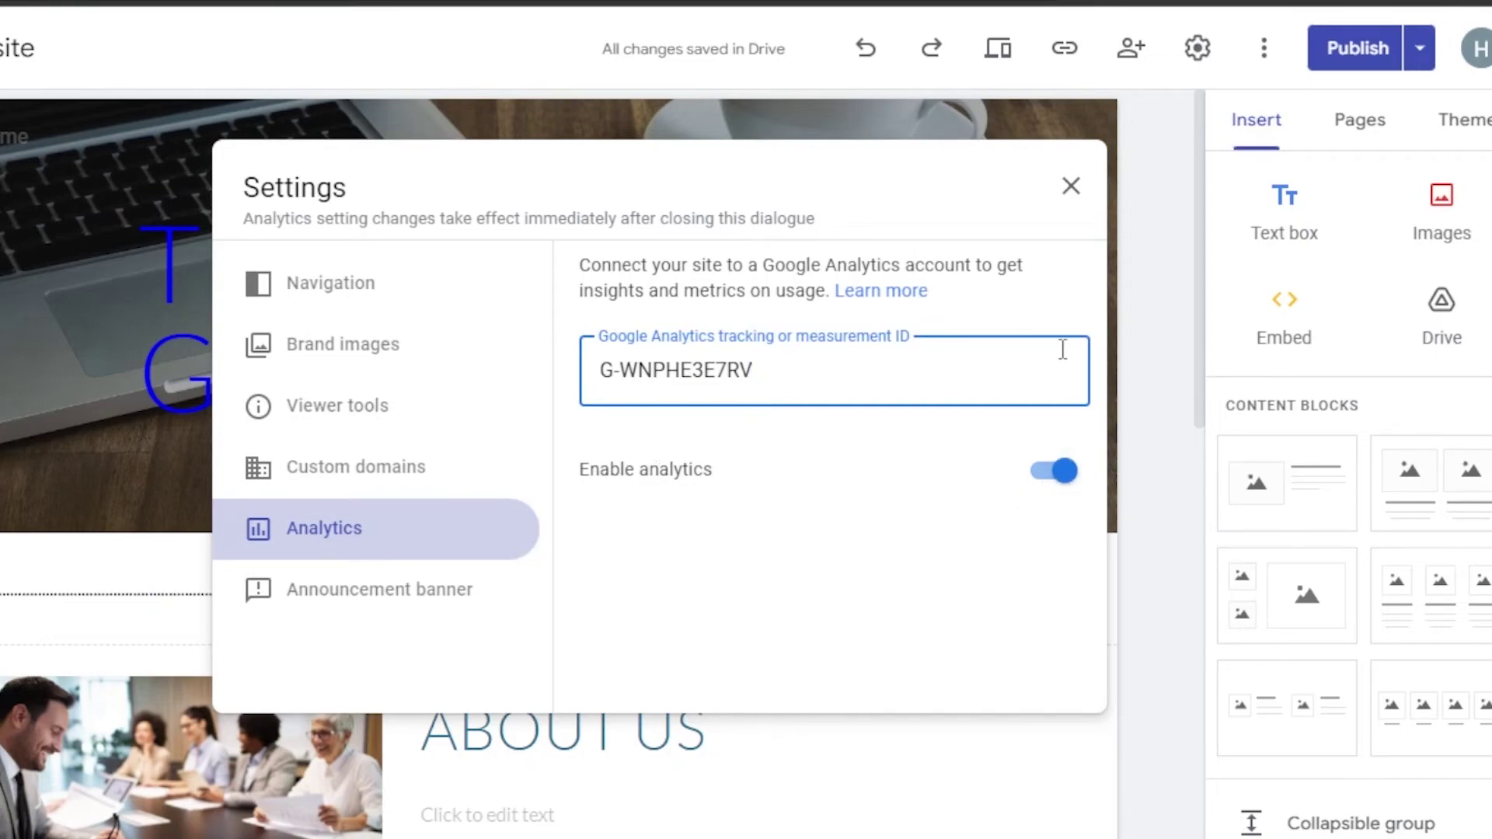
click(1135, 282)
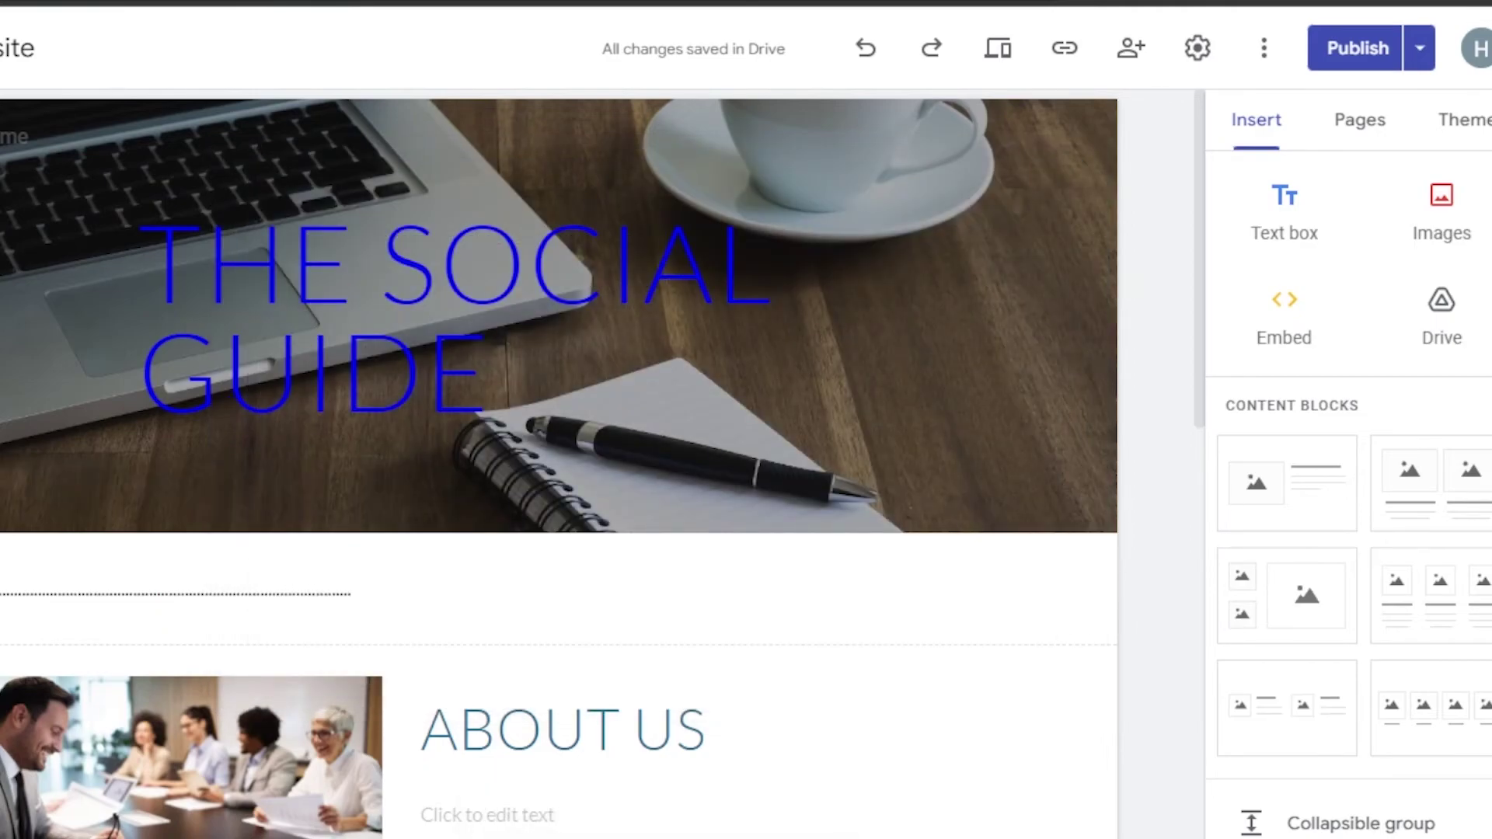
scroll(1349, 544, down, 10)
scroll(1349, 544, up, 10)
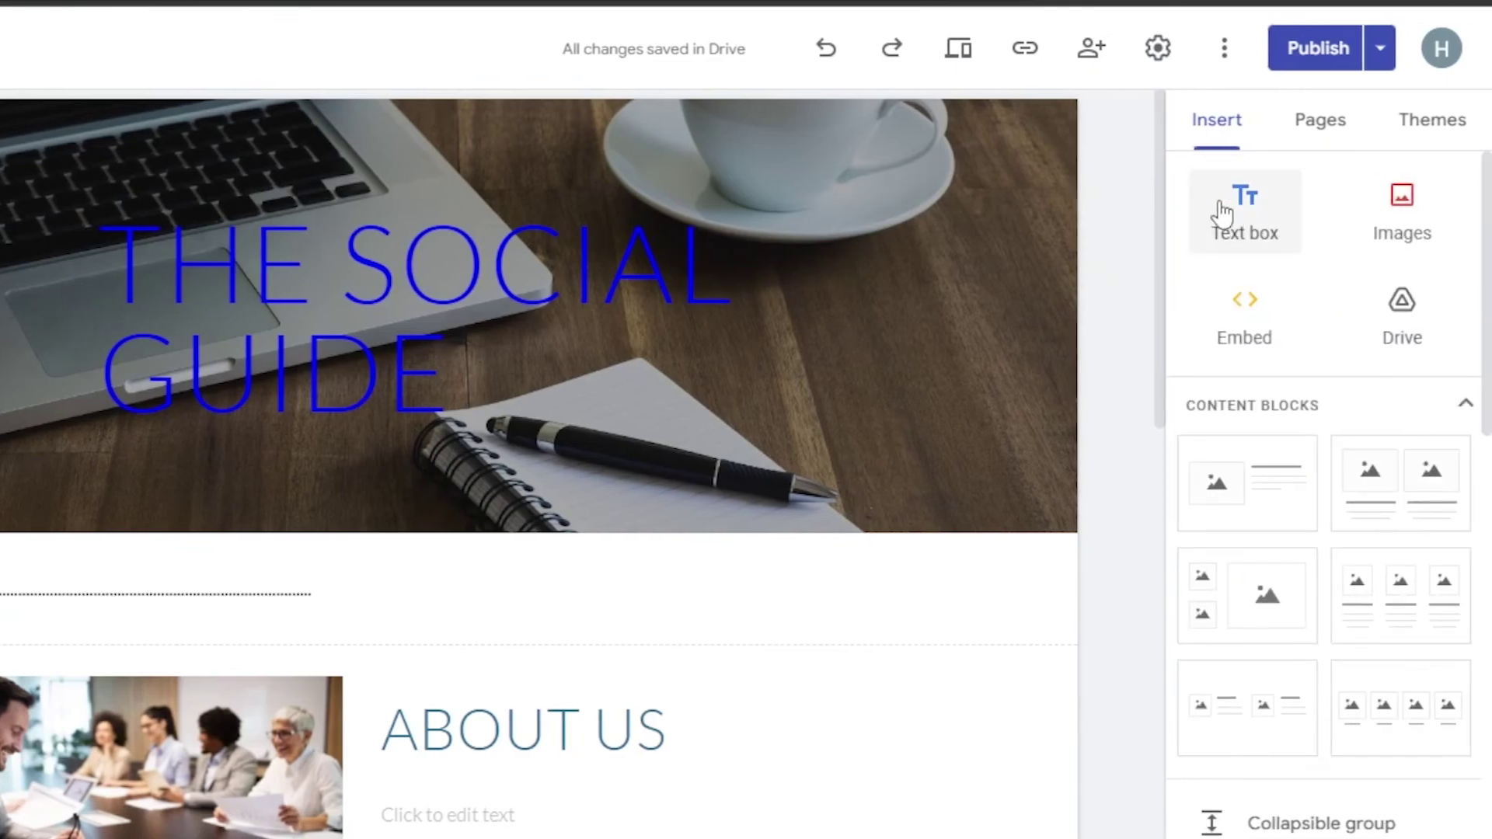
click(1158, 50)
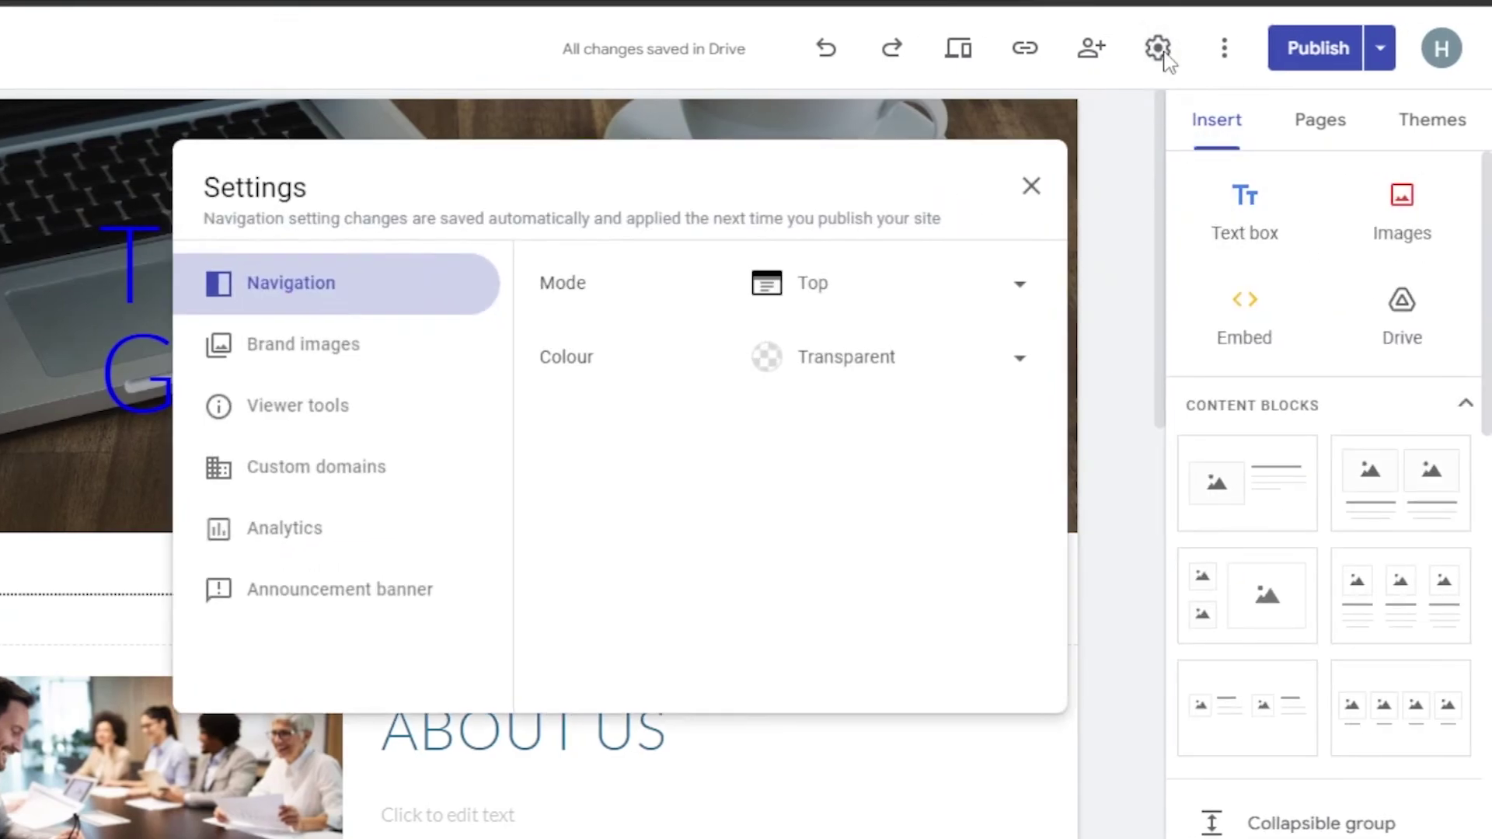
click(290, 527)
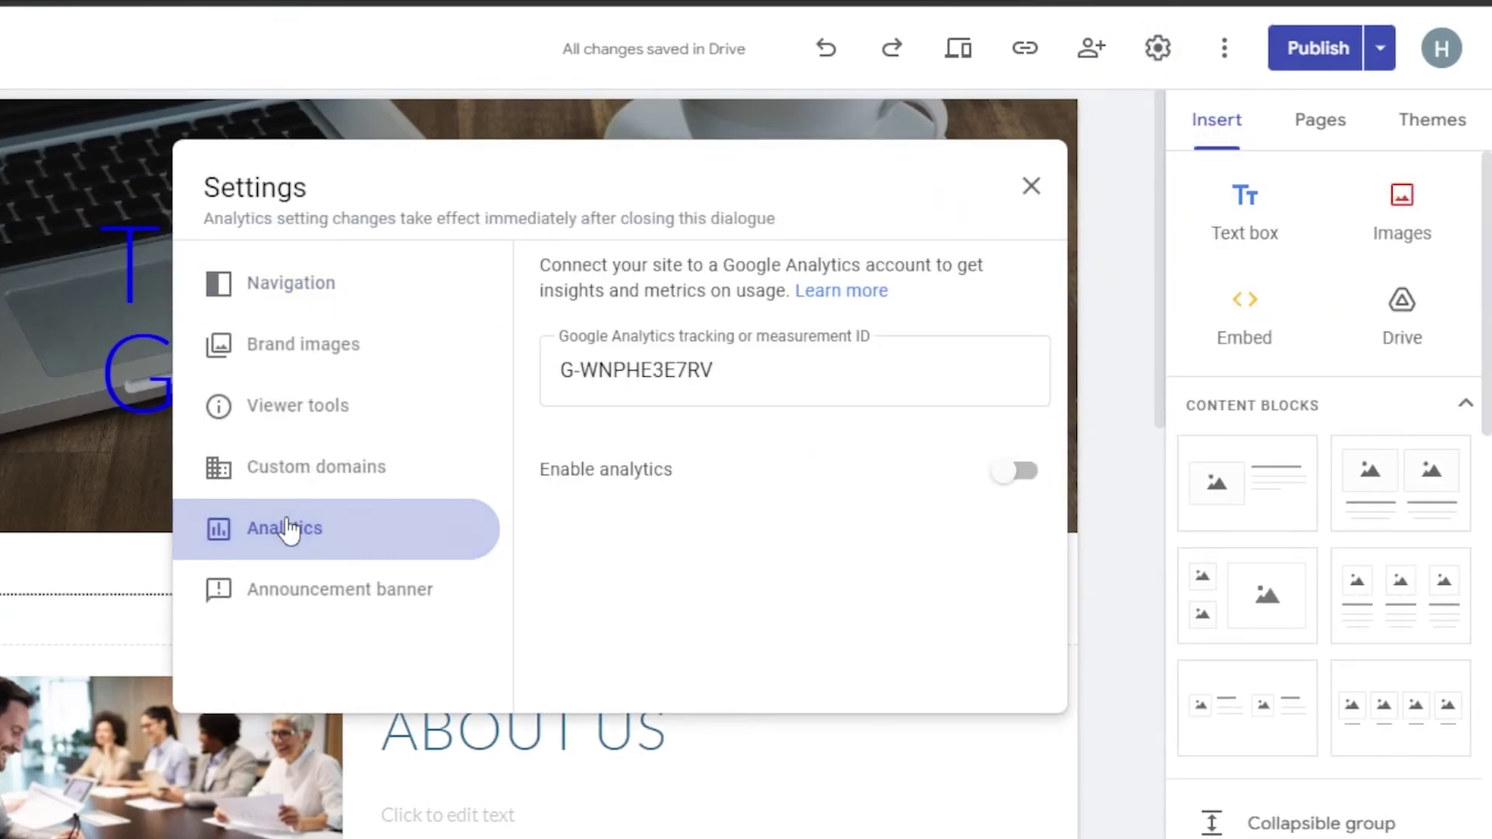
click(1030, 187)
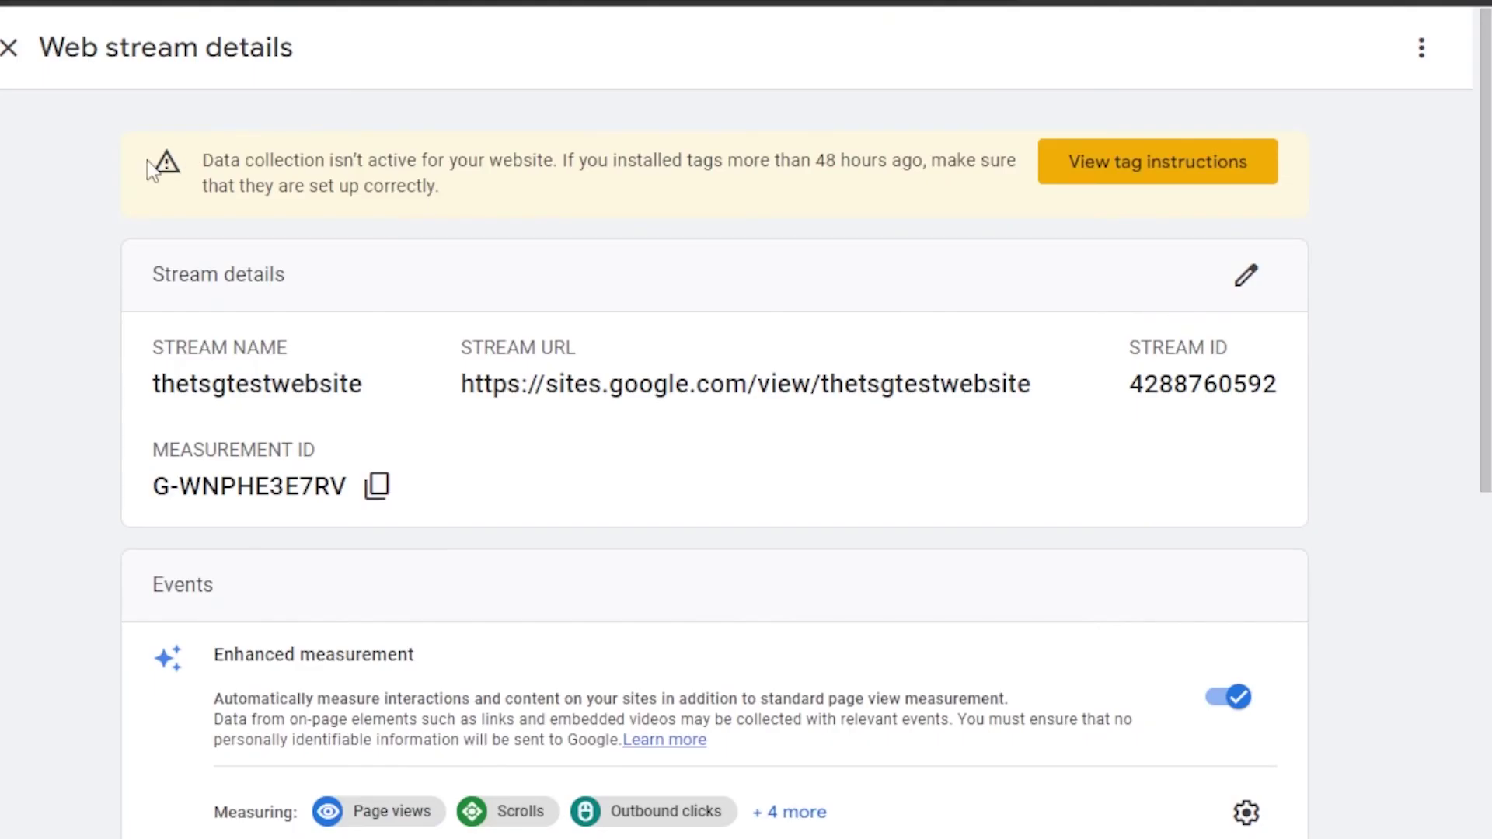
click(10, 48)
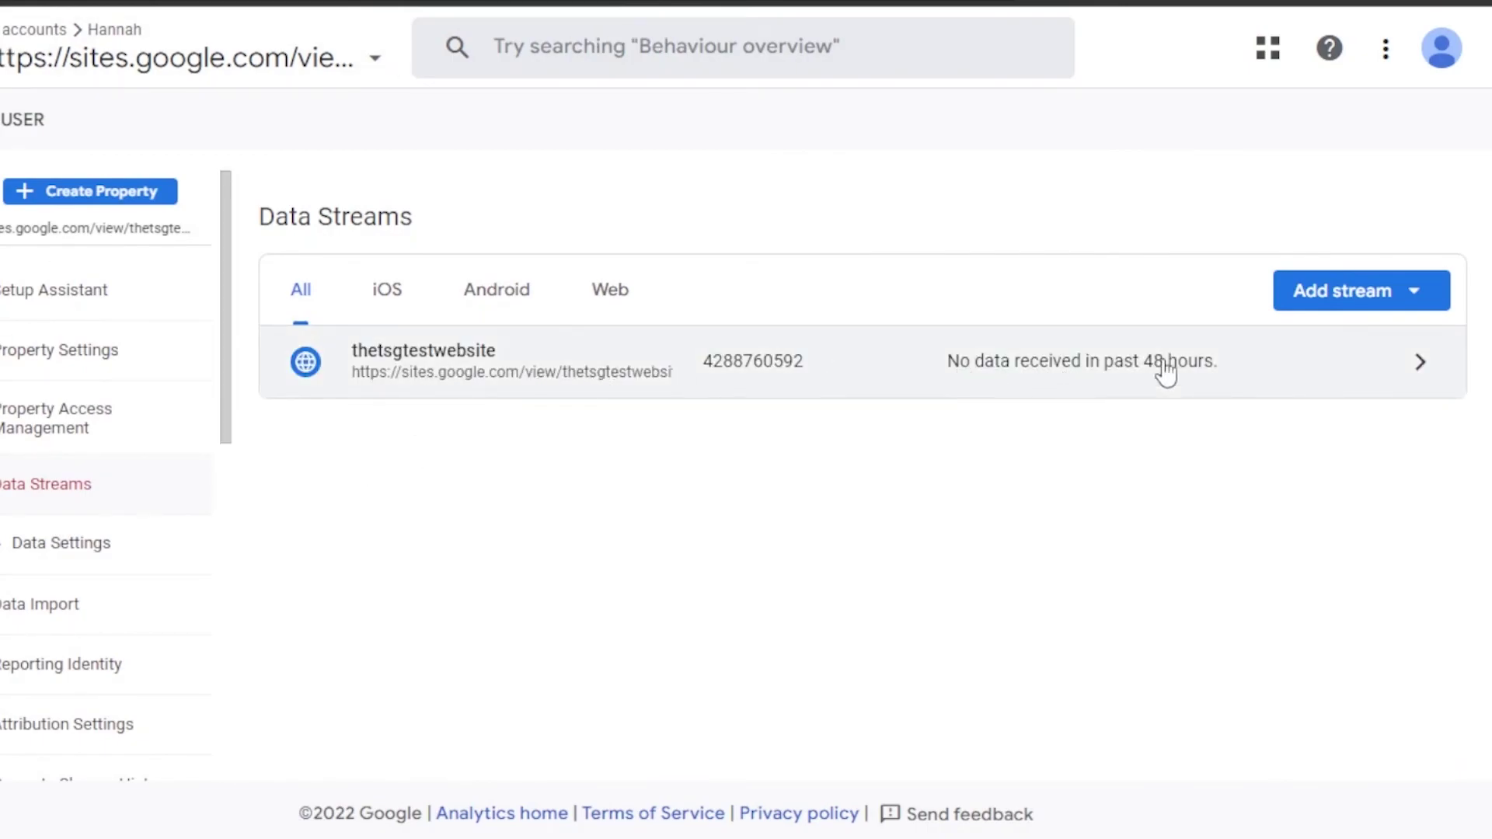
click(1392, 360)
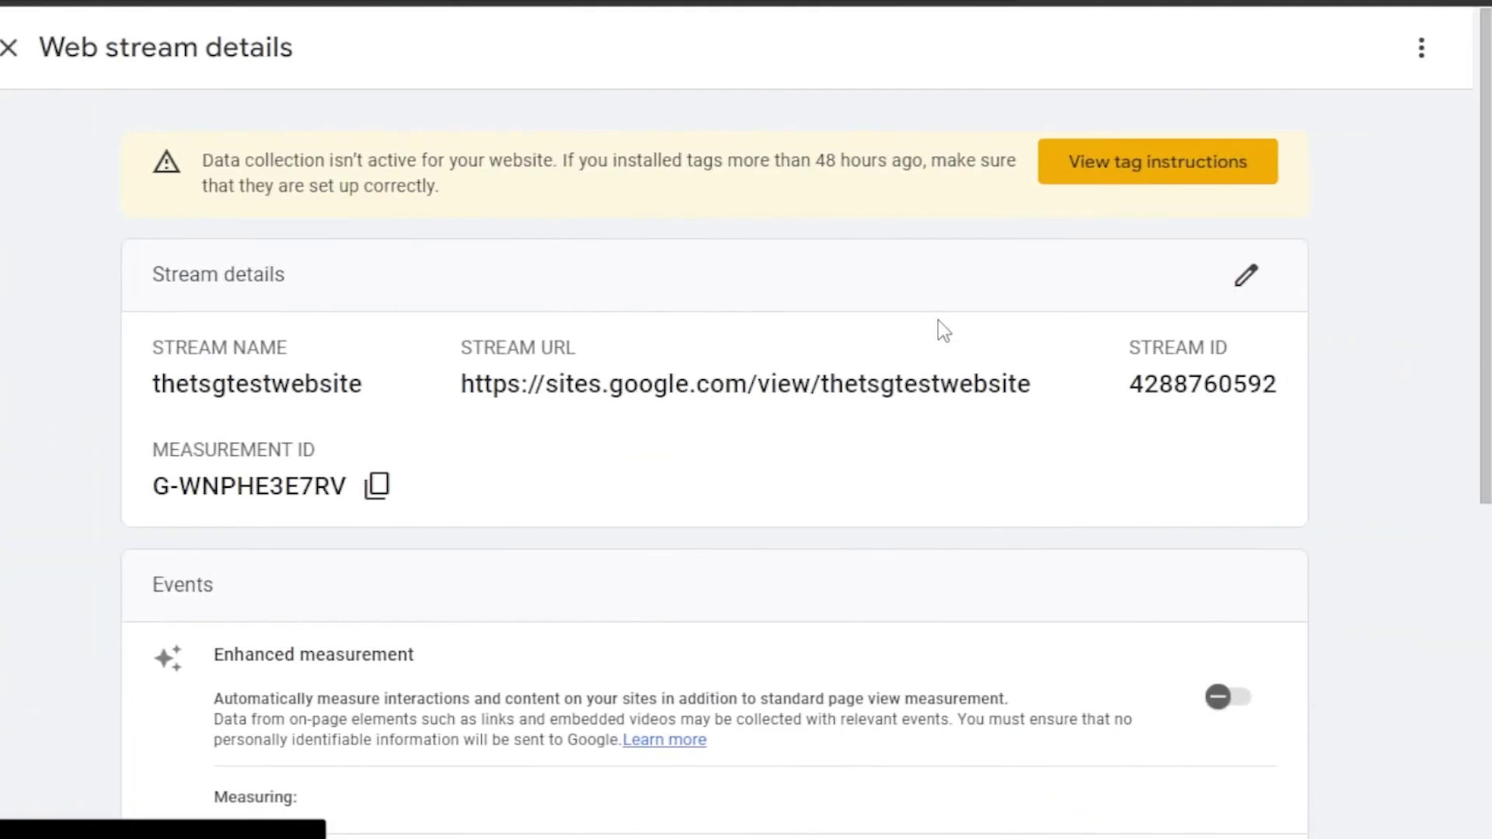
scroll(943, 330, down, 4)
scroll(747, 419, up, 4)
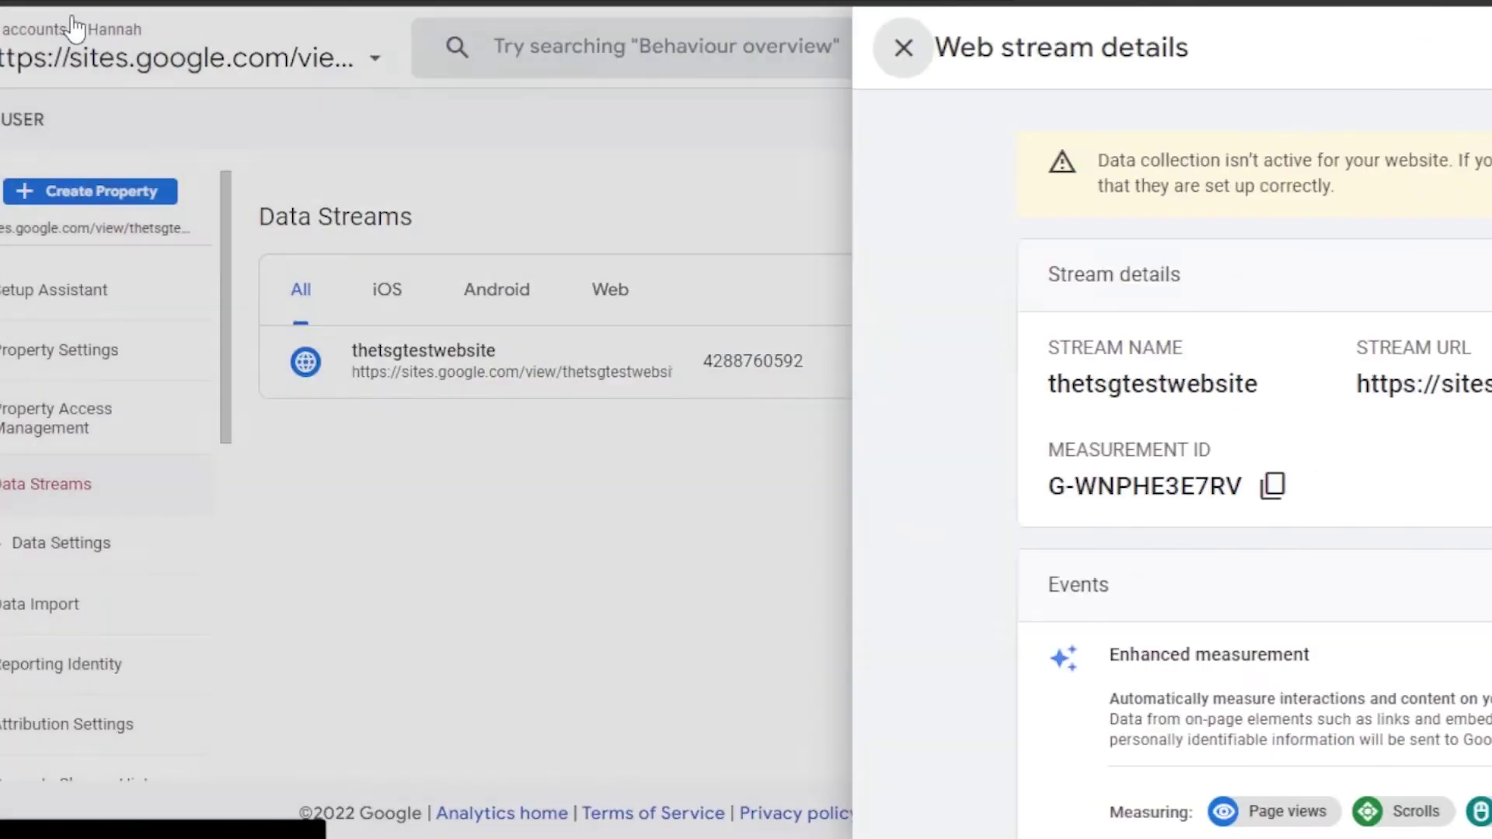
click(1000, 27)
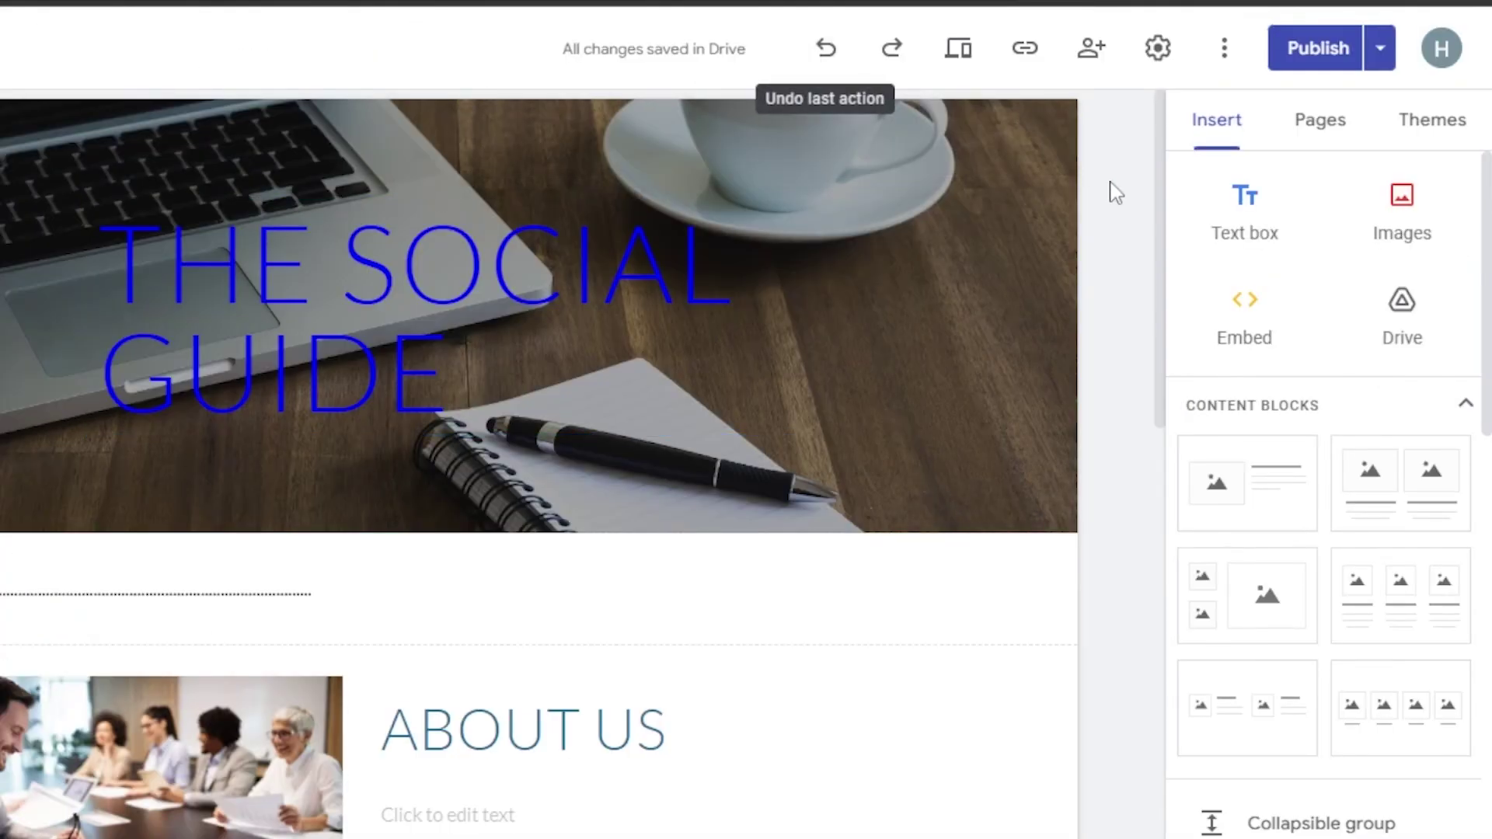
- Move back and forth between the Google Analytics and Google Sites editor tabs
drag(1157, 160, 1164, 116)
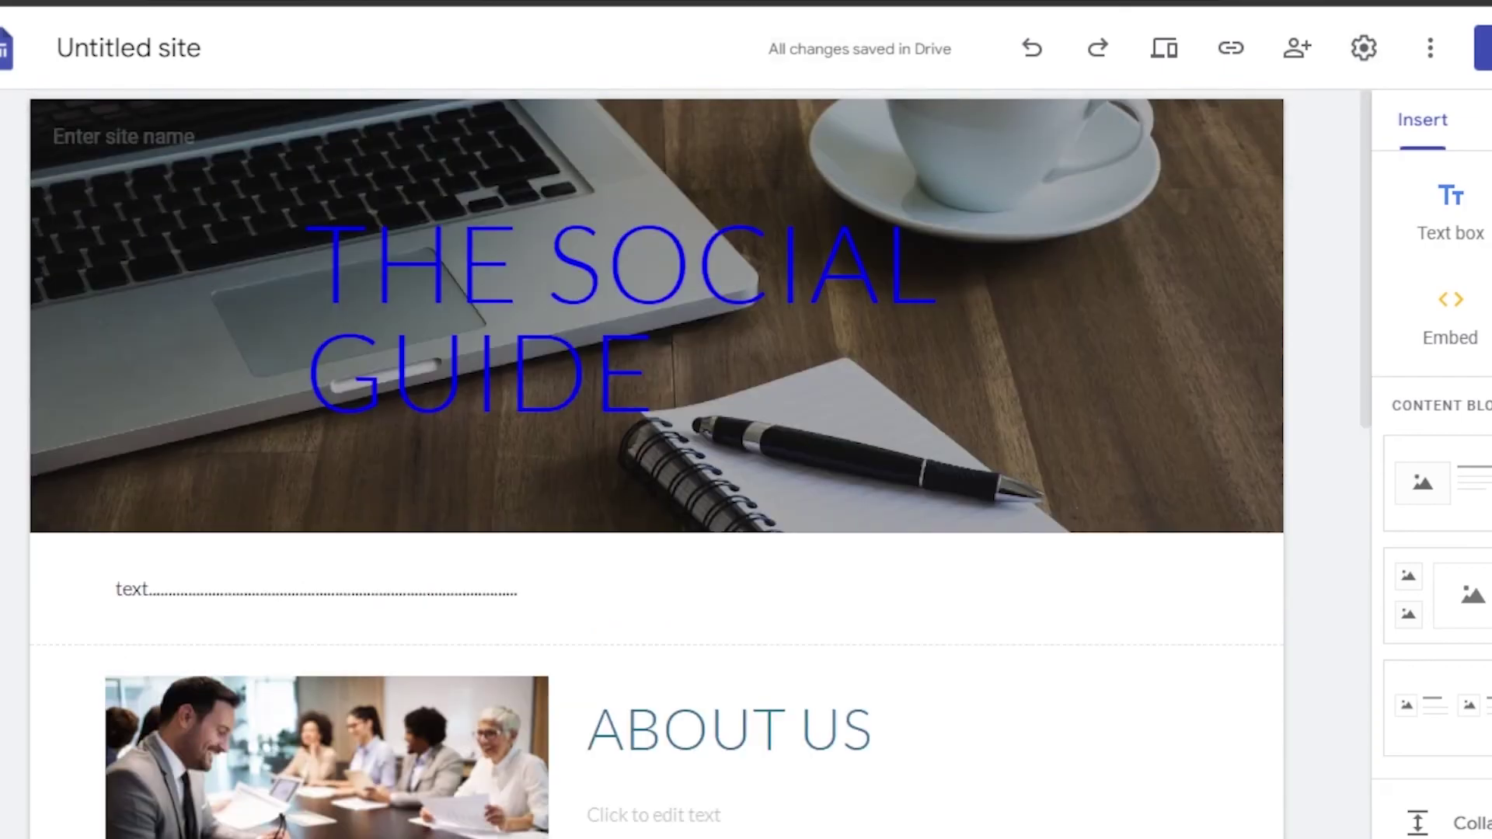
key(ctrl+shift+Tab)
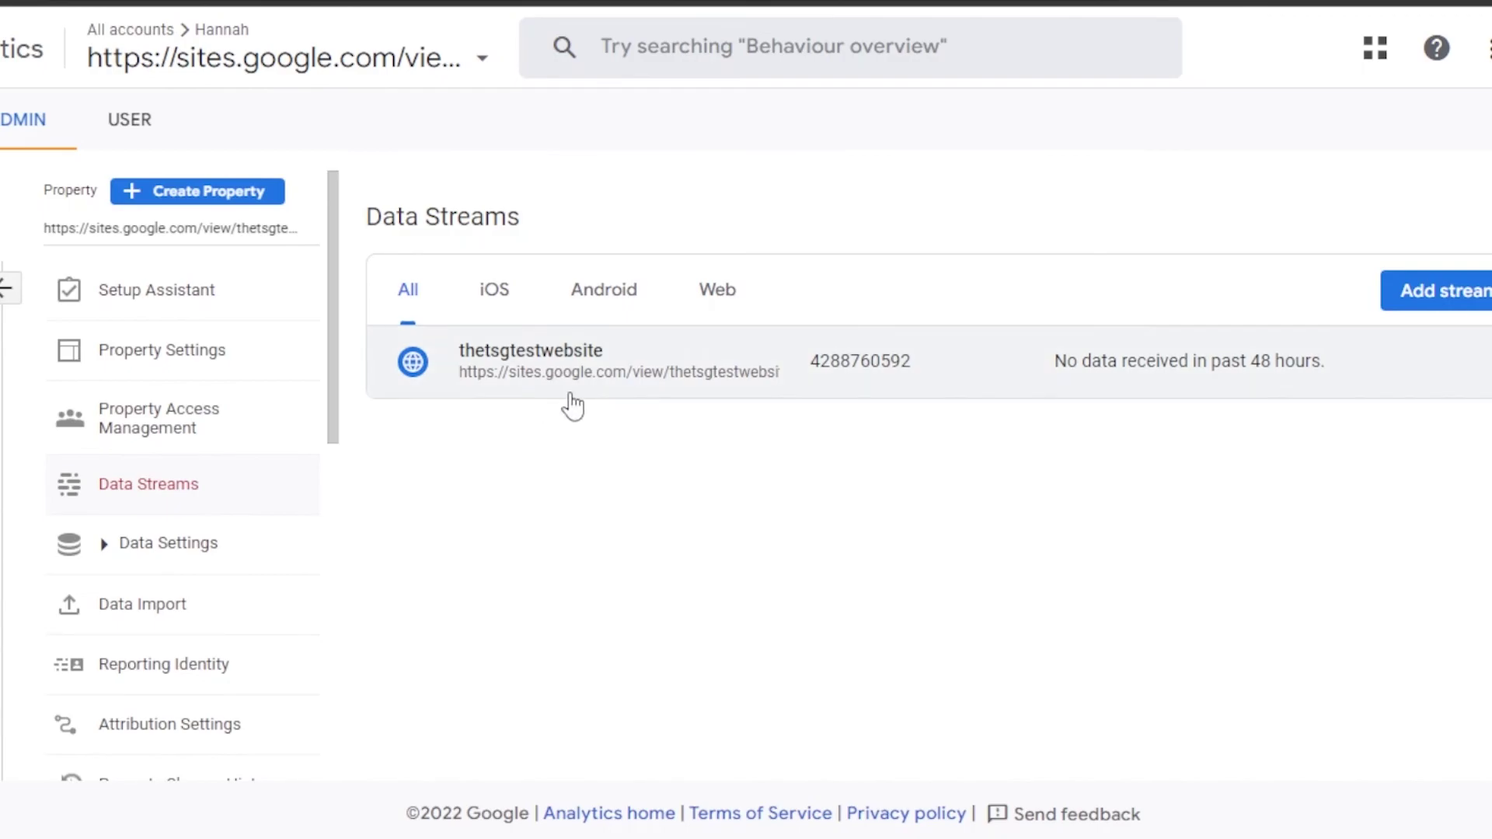
key(ctrl+Tab)
key(ctrl+shift+Tab)
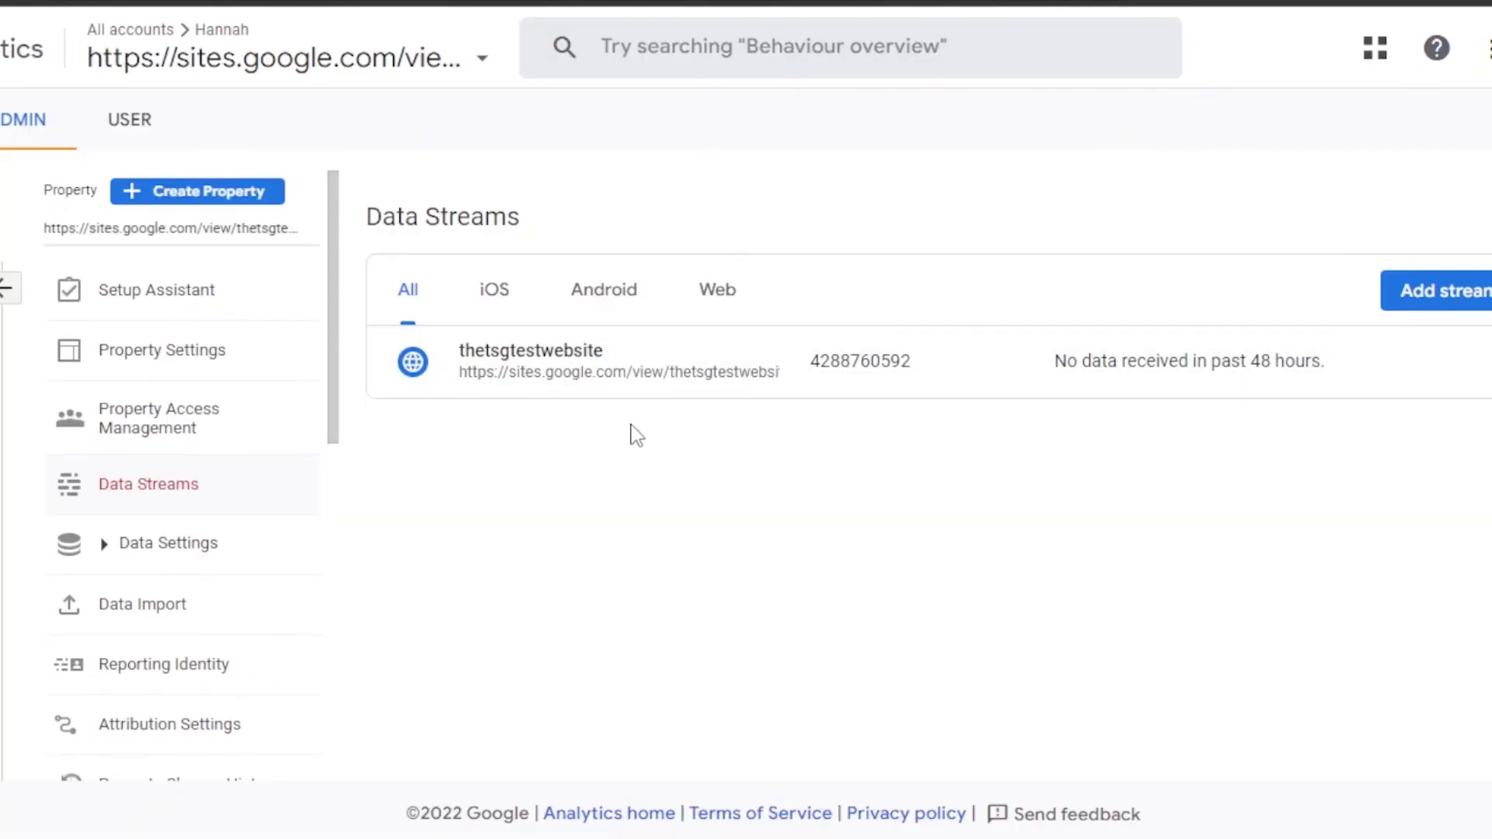
key(ctrl+Tab)
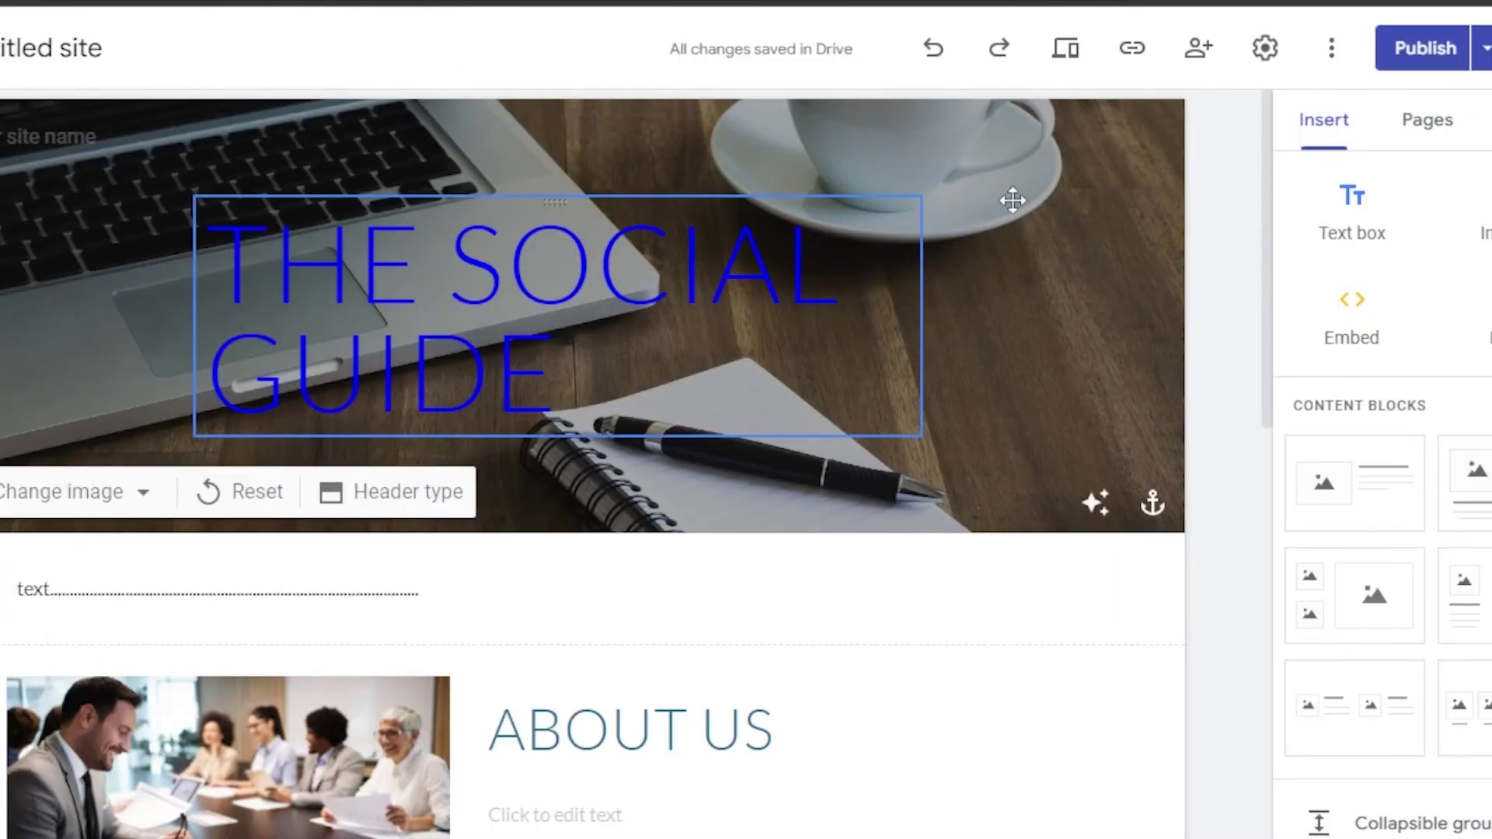
- Check the published site link, then review the site's Analytics settings in Google Sites
click(1132, 50)
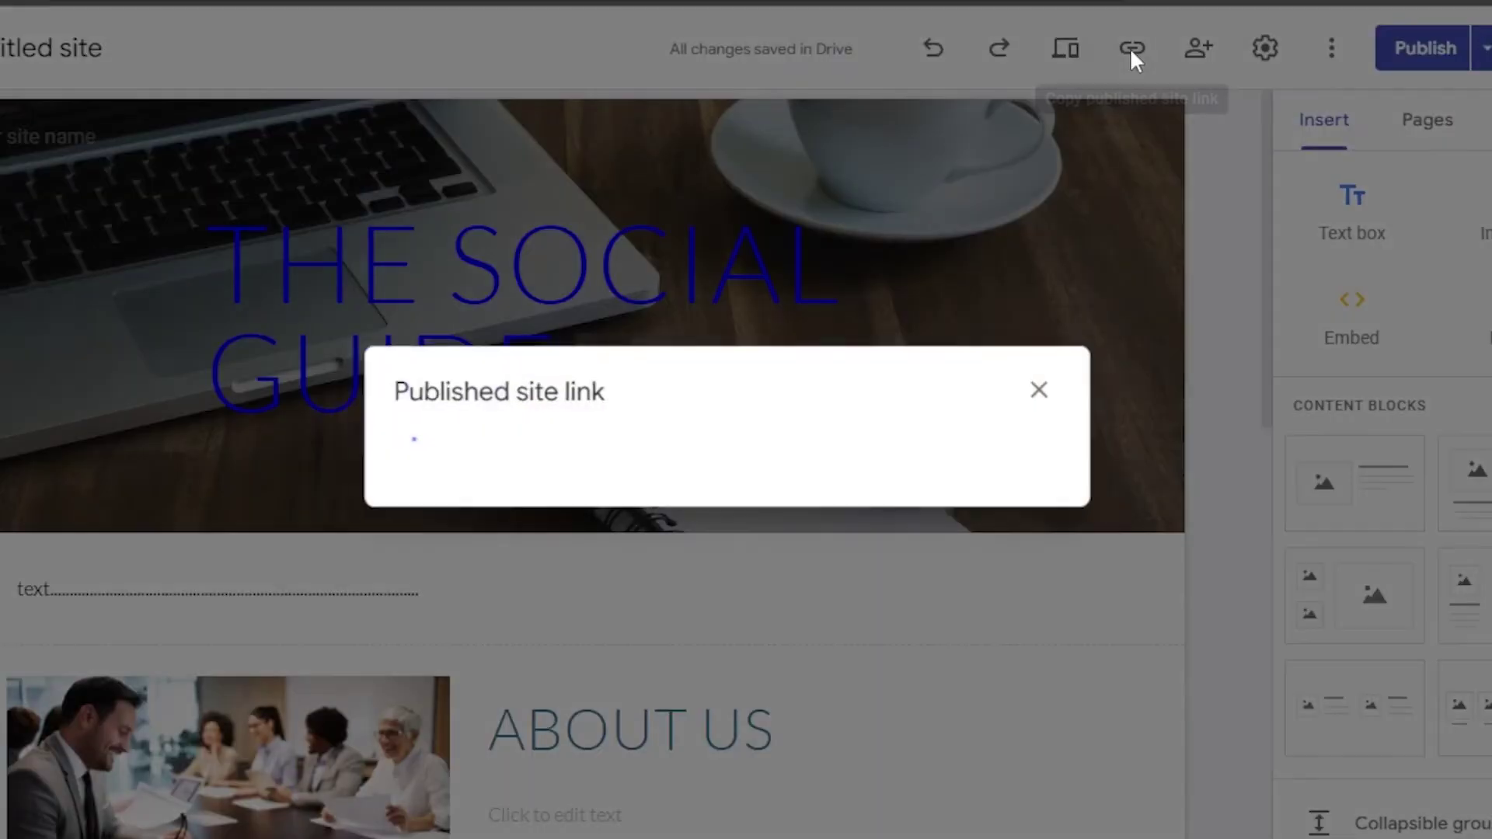
click(1055, 366)
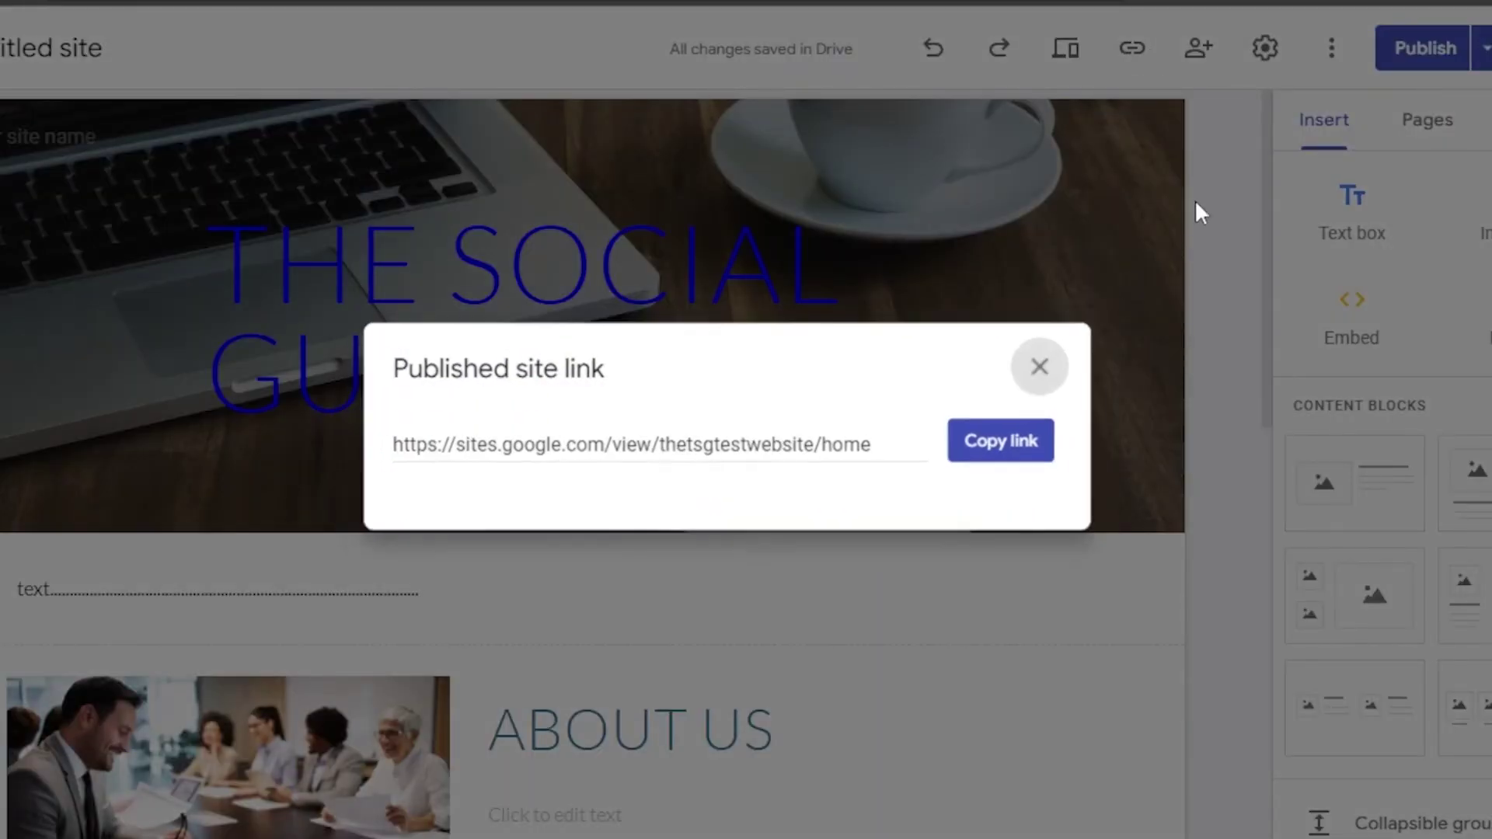
click(1265, 50)
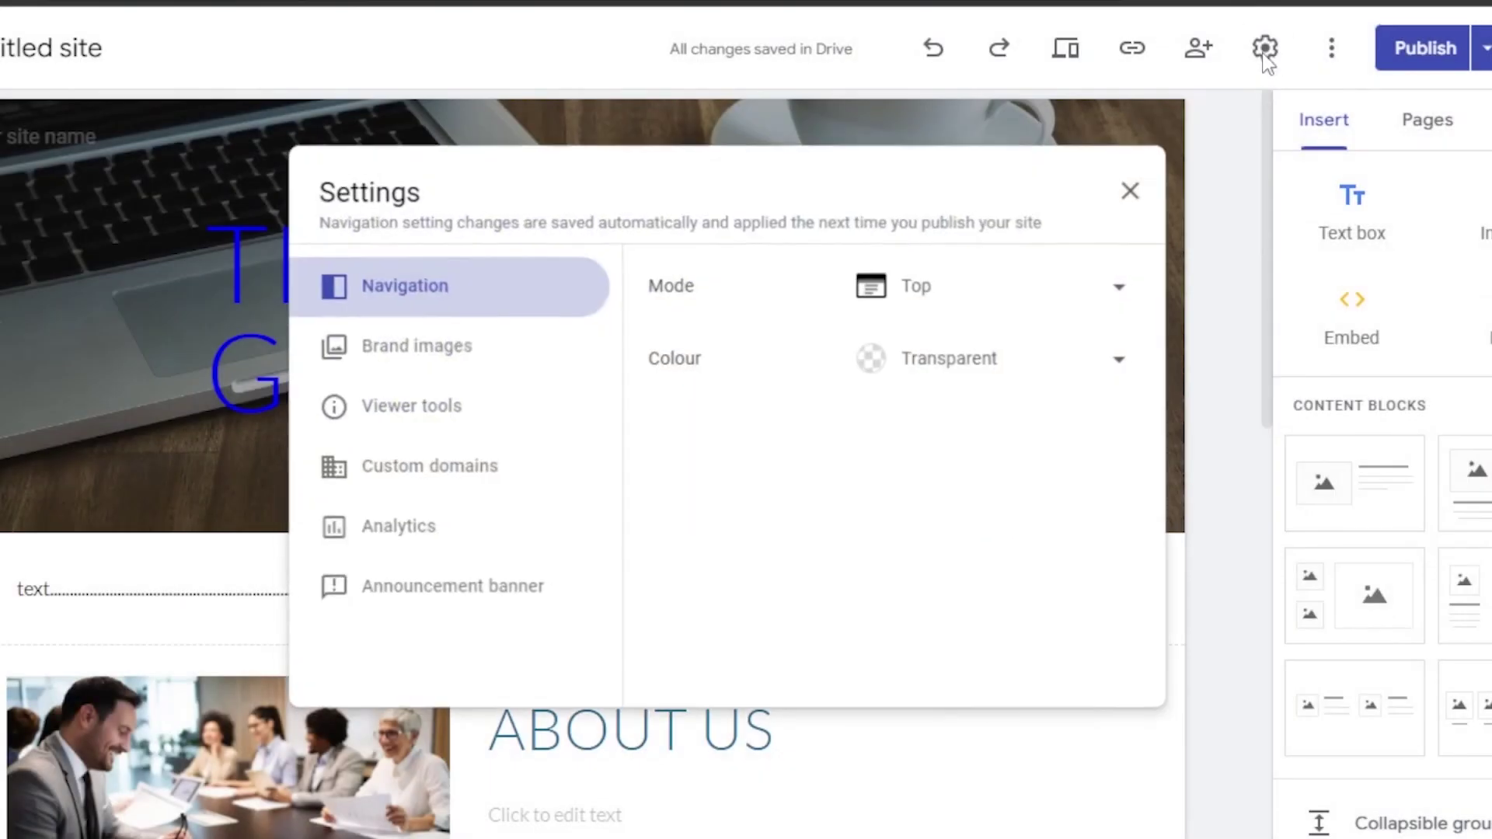
click(443, 528)
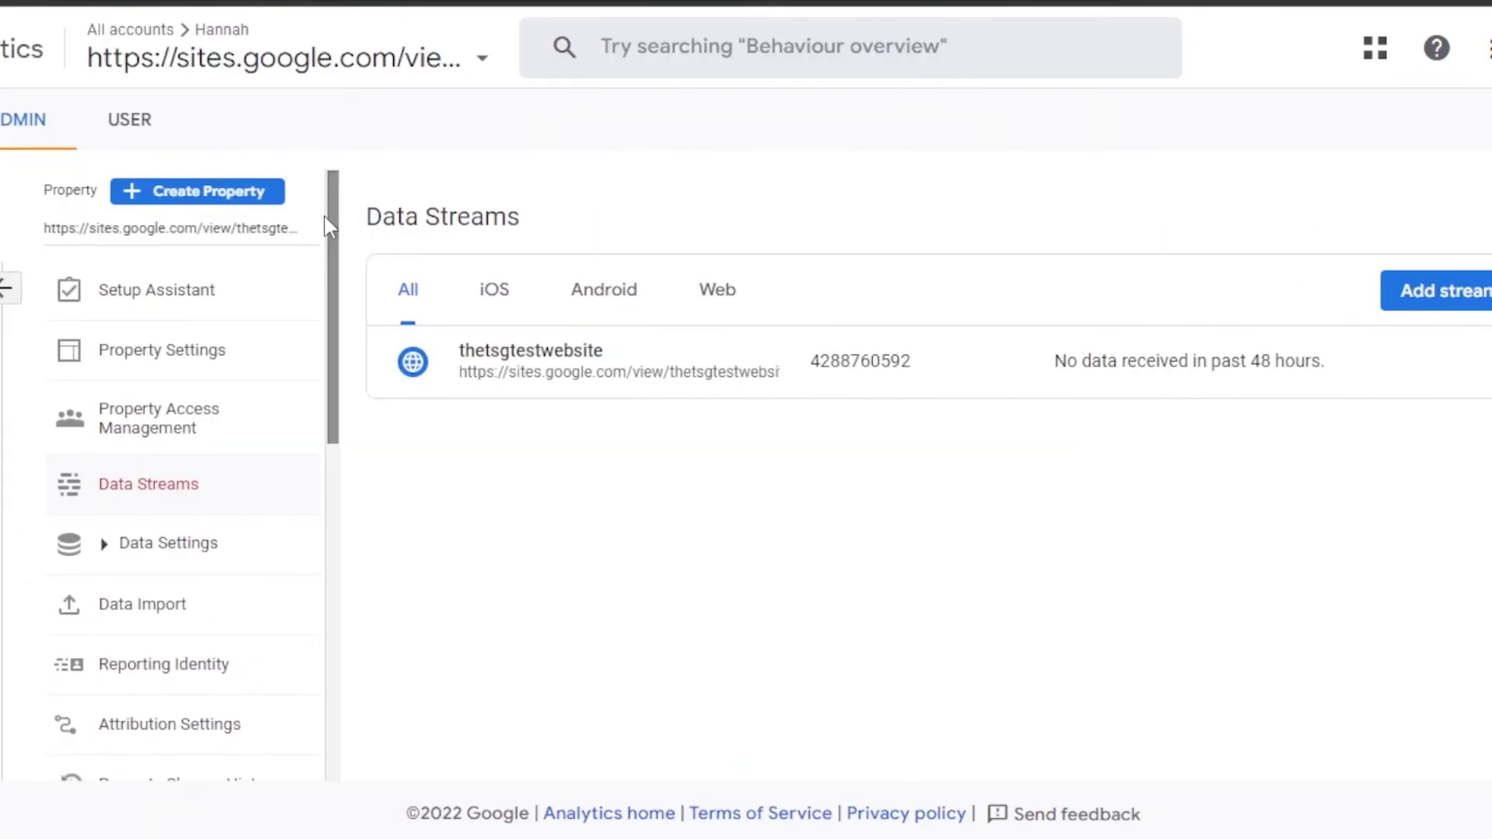
scroll(327, 347, down, 6)
scroll(329, 311, up, 6)
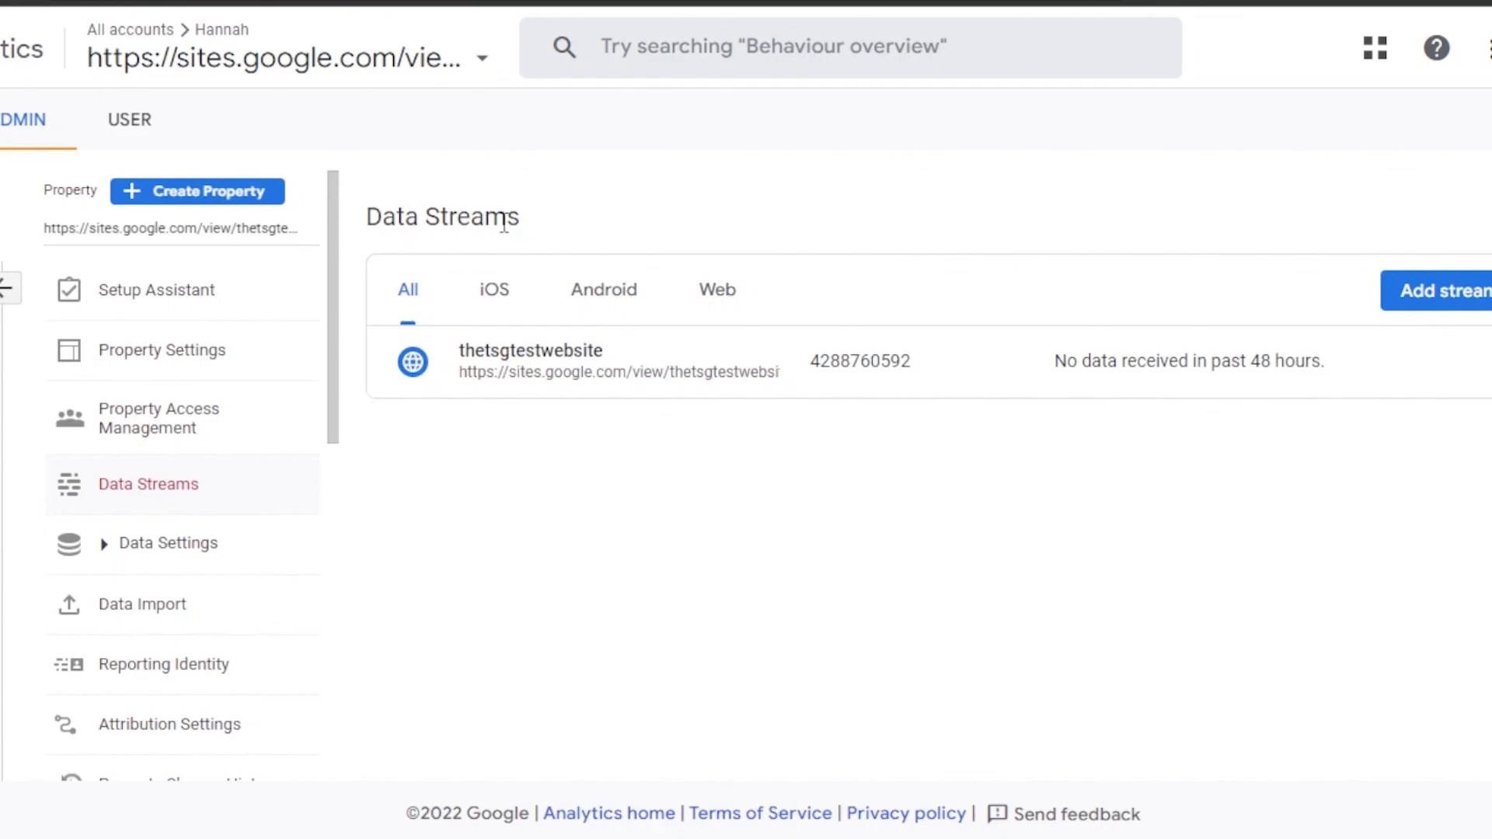